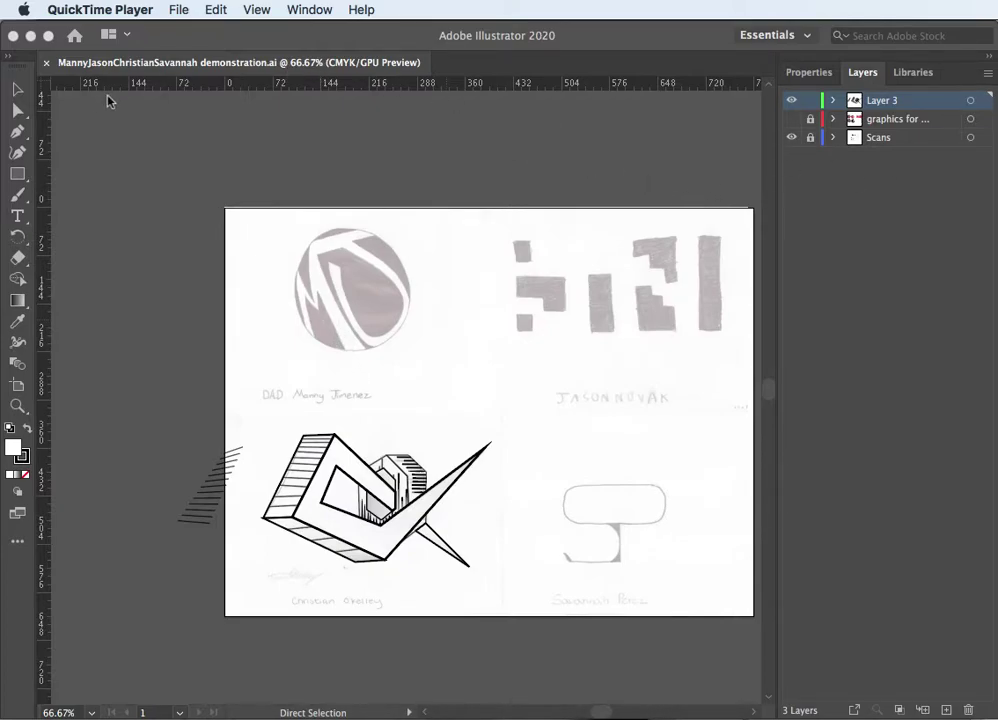
Float the toolbar and load the Advanced tool set, shown in two columns
click(26, 66)
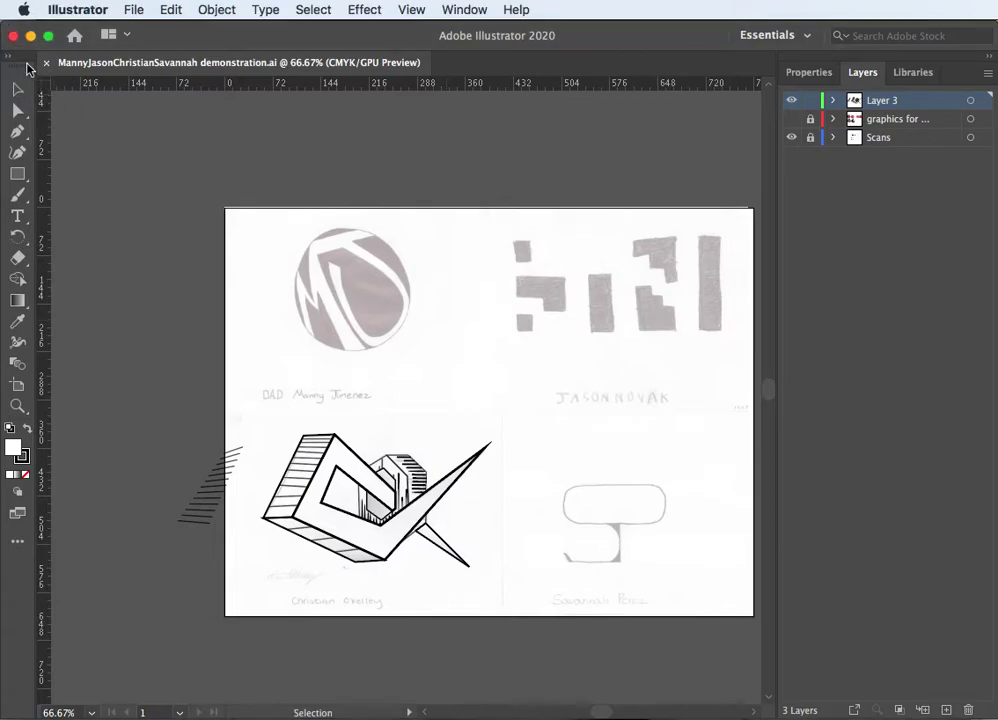
mouse_move(34, 69)
mouse_down()
mouse_move(89, 100)
mouse_move(223, 135)
mouse_move(403, 163)
mouse_move(138, 113)
mouse_move(26, 66)
mouse_up()
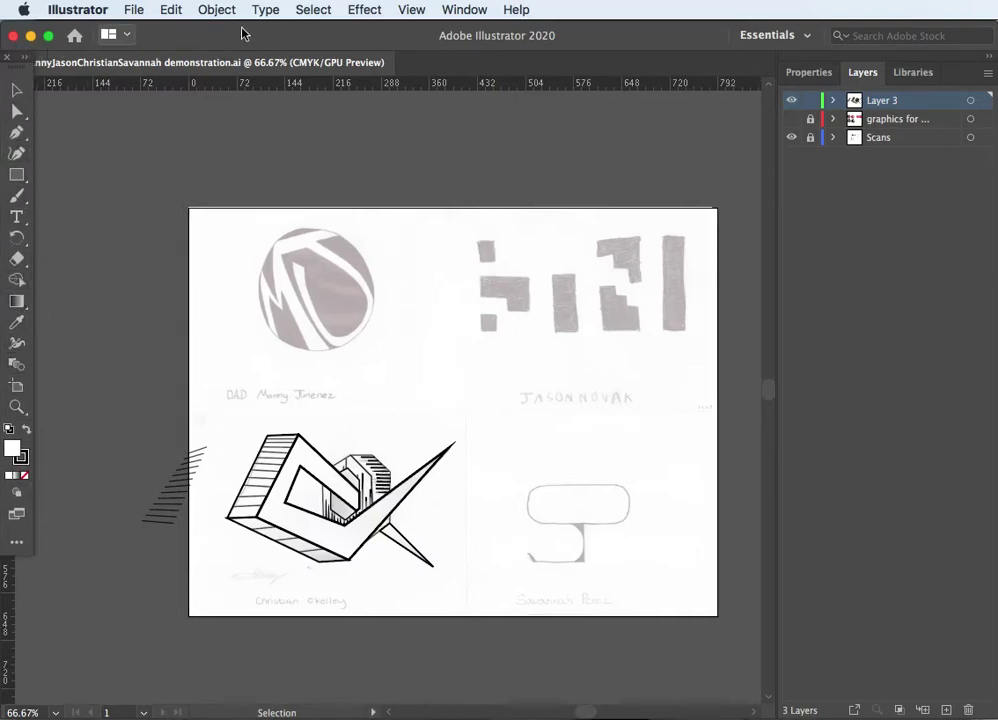
click(478, 12)
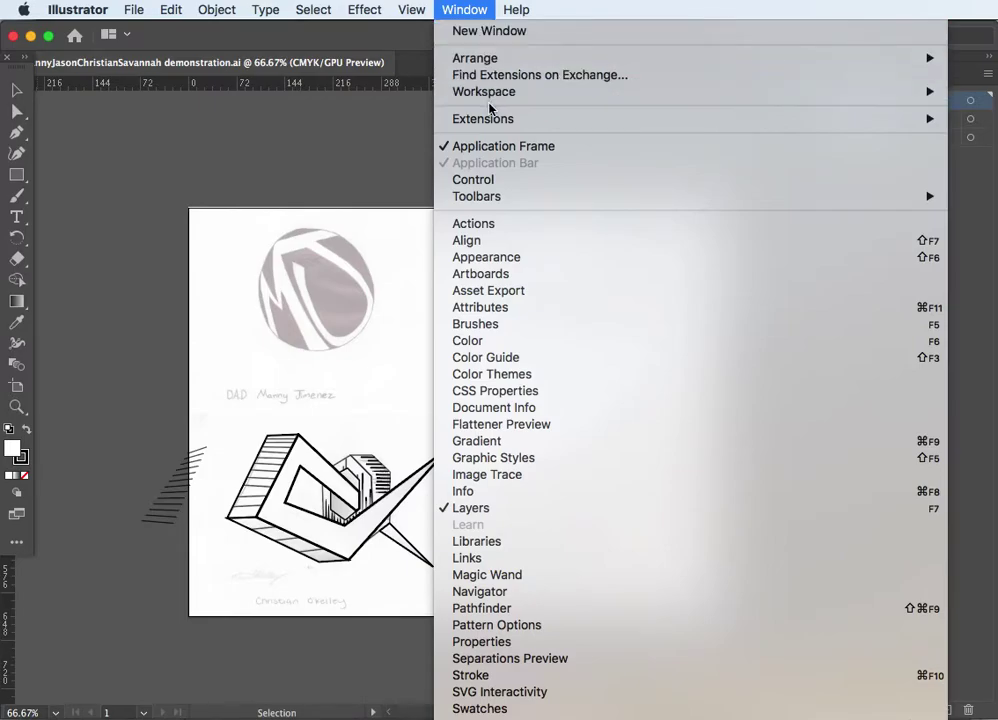
mouse_move(512, 199)
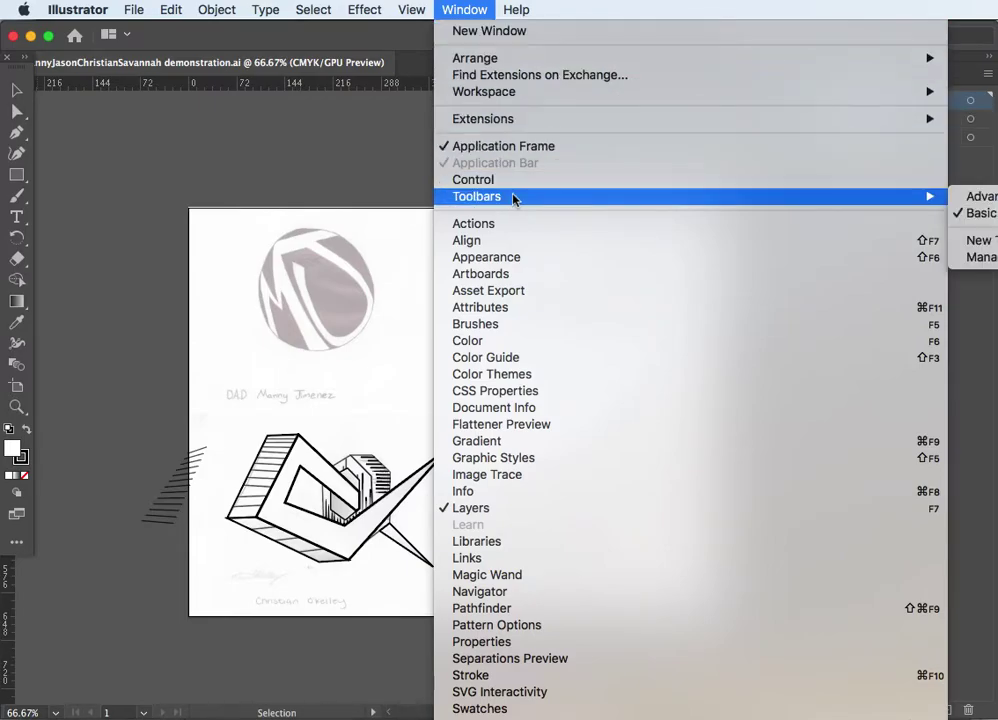
click(968, 199)
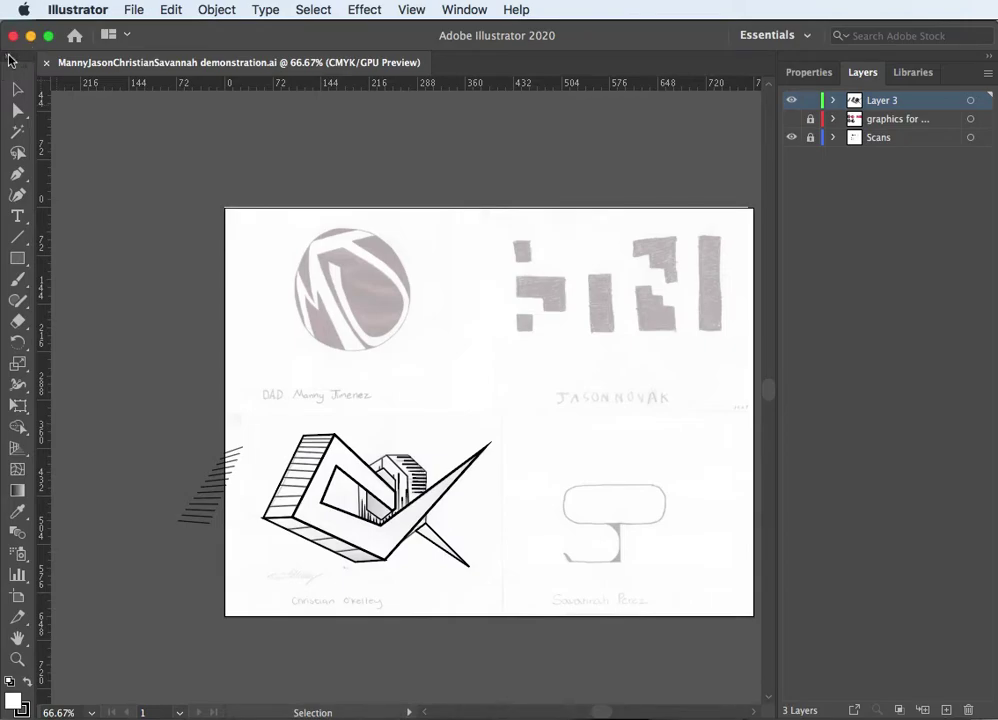
click(10, 59)
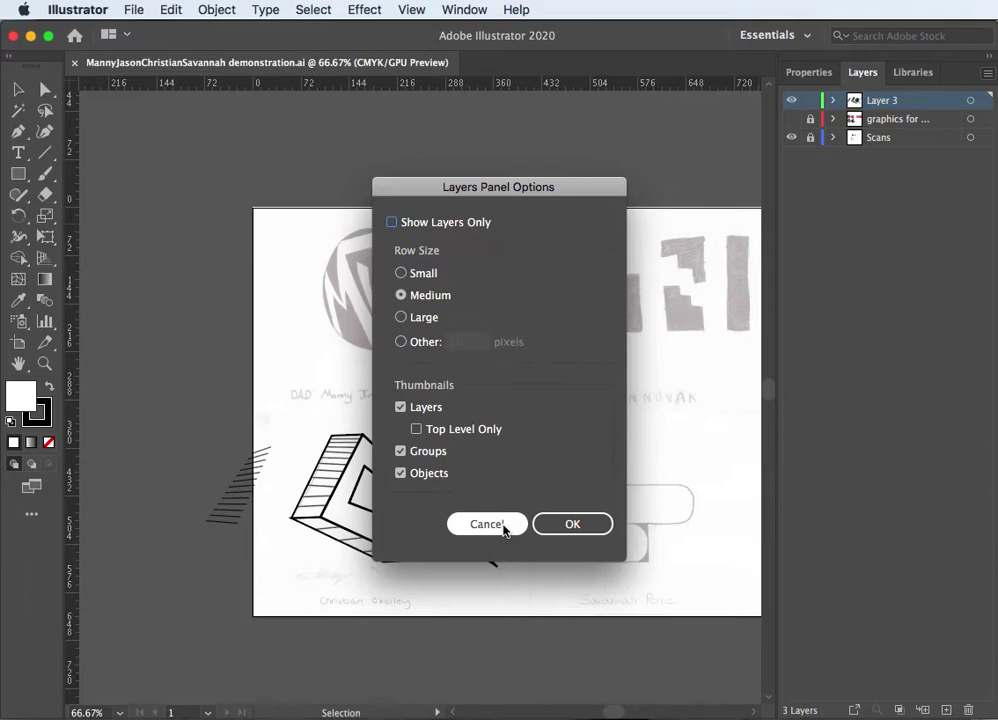
Cancel the Layers Panel Options dialog and hide Layer 3's artwork
click(486, 524)
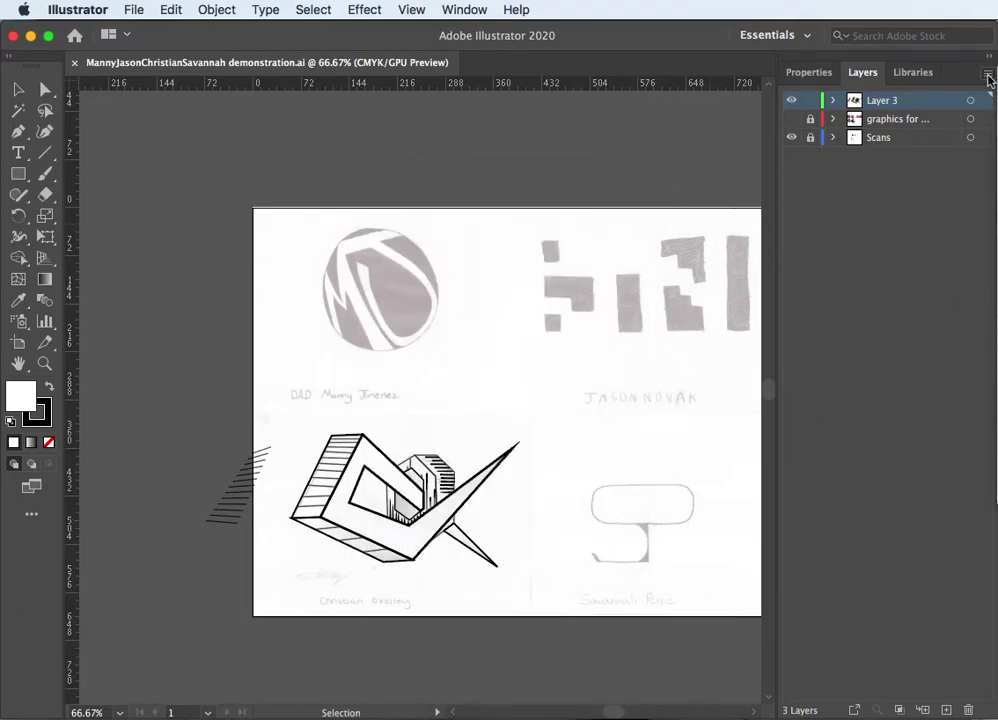
click(792, 101)
Show Layer 3 again, zoom in to compare its drawing with the scan, and toggle its lock
click(792, 101)
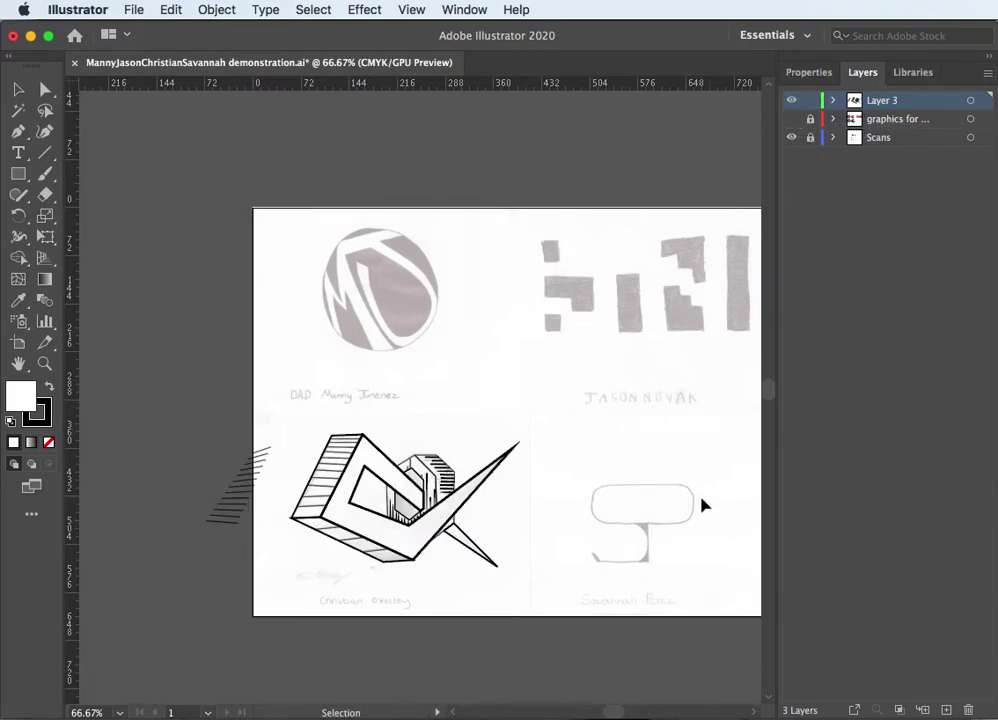
key(super+equal)
key(super+equal)
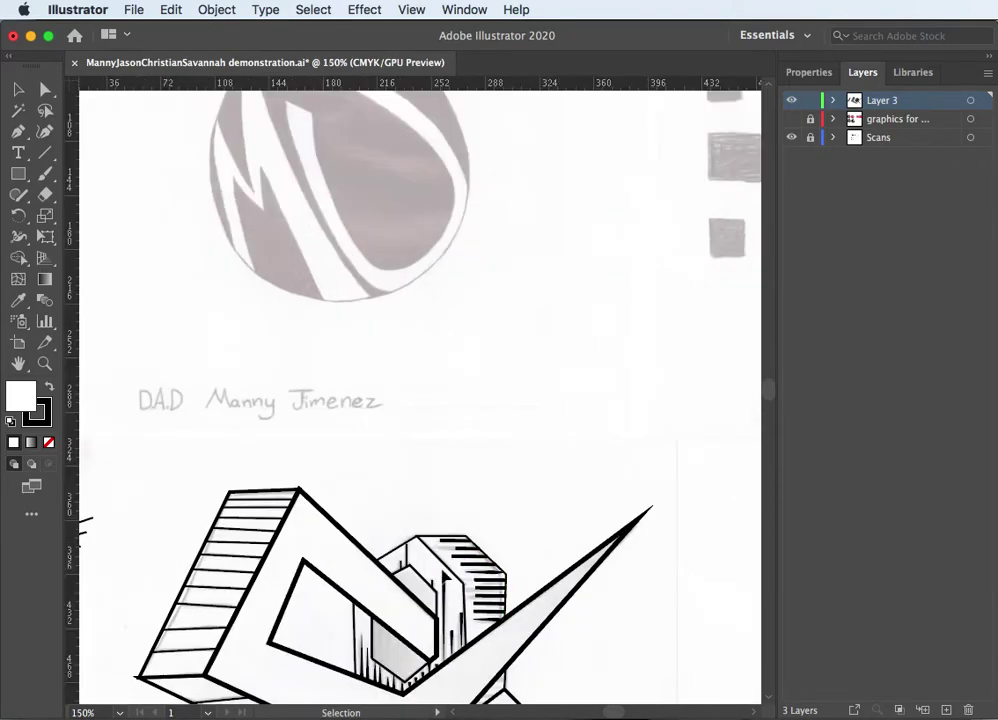
drag(428, 566, 479, 375)
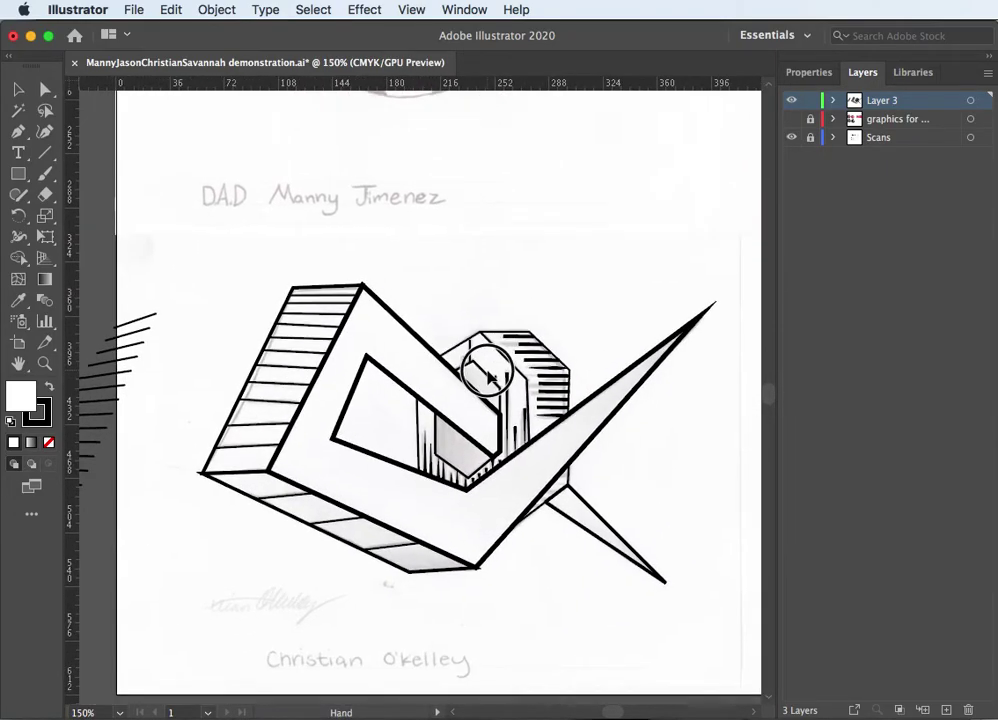
click(792, 101)
click(792, 101)
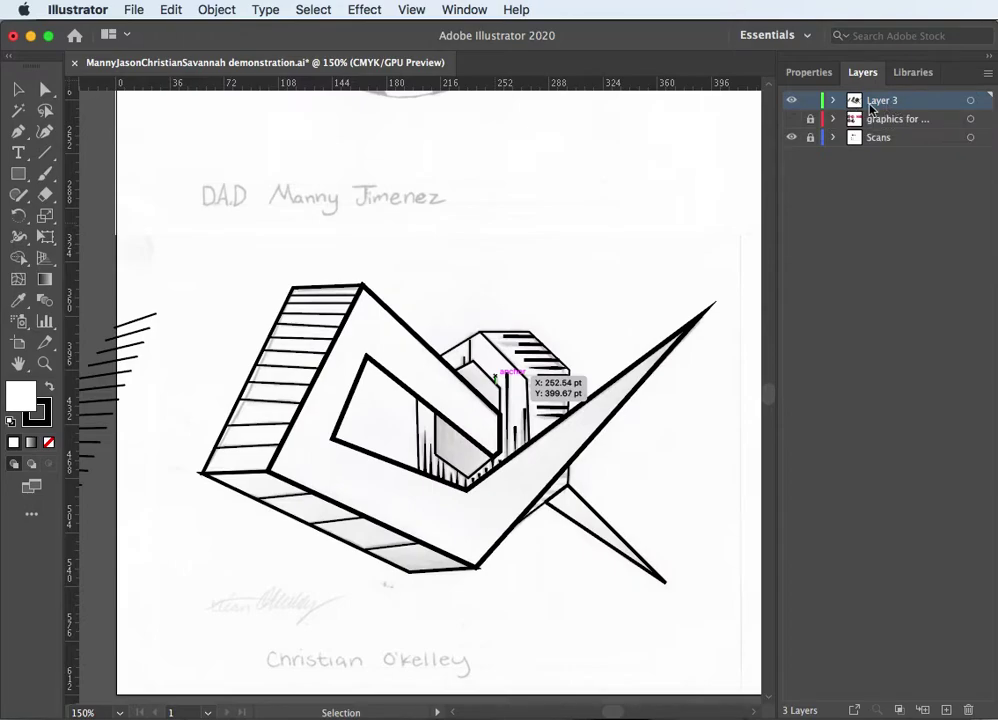
click(808, 102)
Rename Layer 3 with its artist's name and hide it
click(879, 105)
double_click(879, 104)
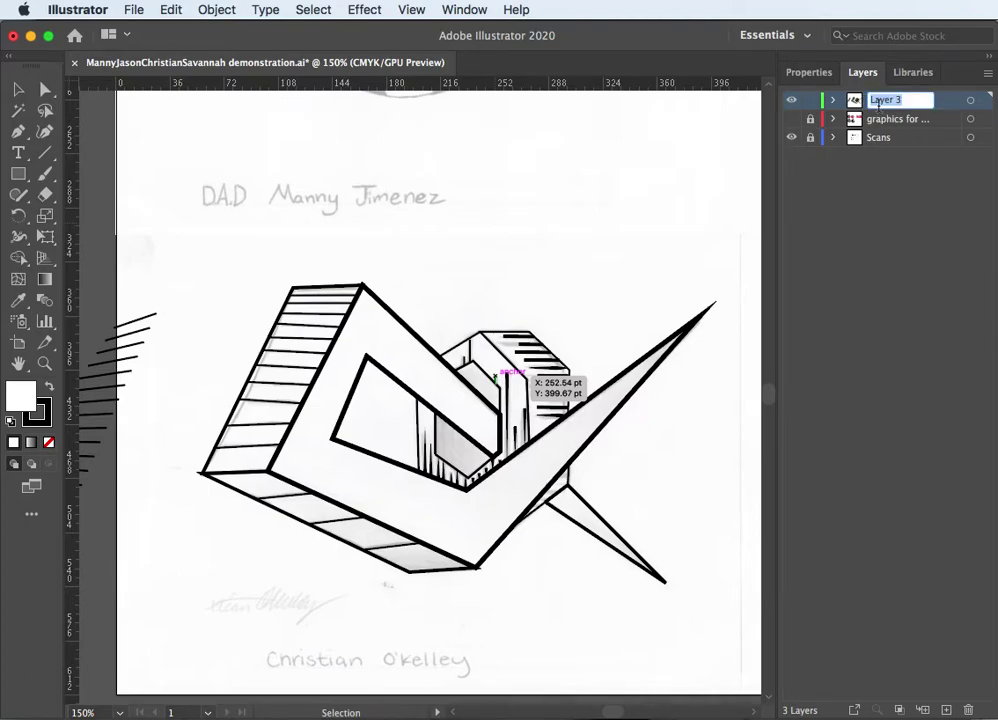
text(Christian)
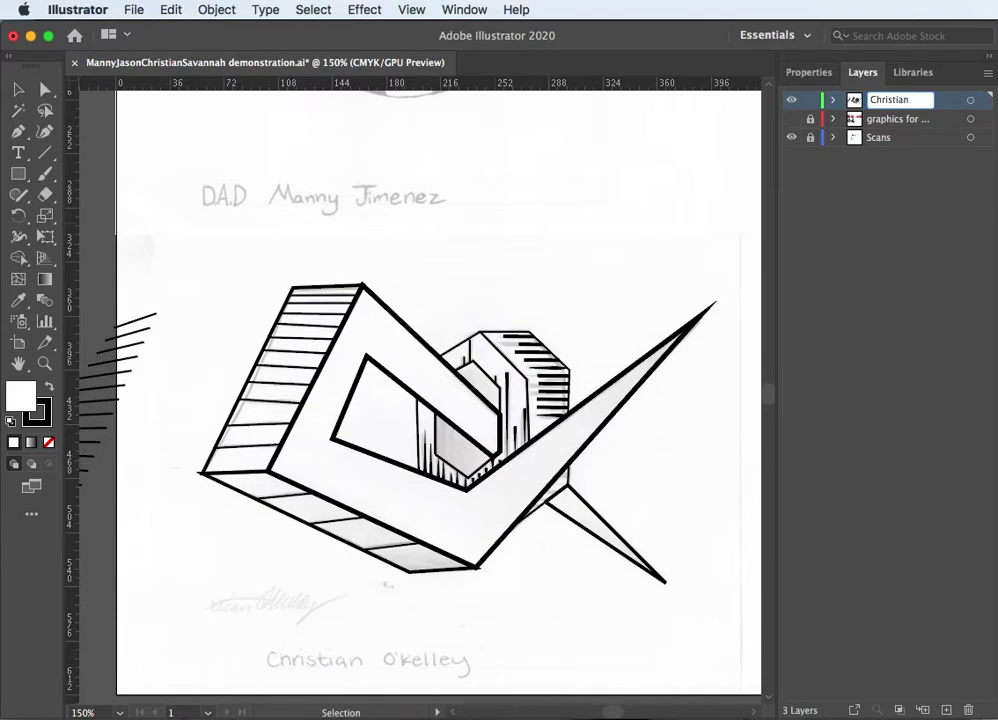
click(940, 101)
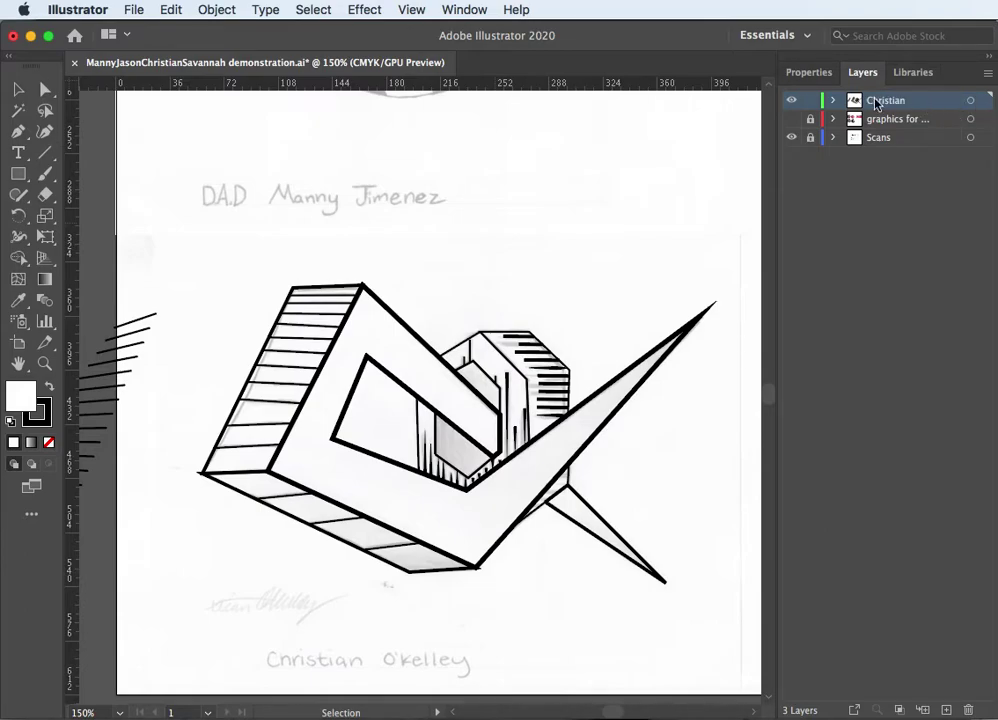
click(791, 101)
Create a new layer named with the S logo designer's first name
mouse_move(620, 459)
mouse_down()
mouse_move(636, 453)
mouse_move(167, 450)
mouse_up()
mouse_move(439, 540)
mouse_down()
mouse_move(449, 440)
mouse_move(383, 408)
mouse_up()
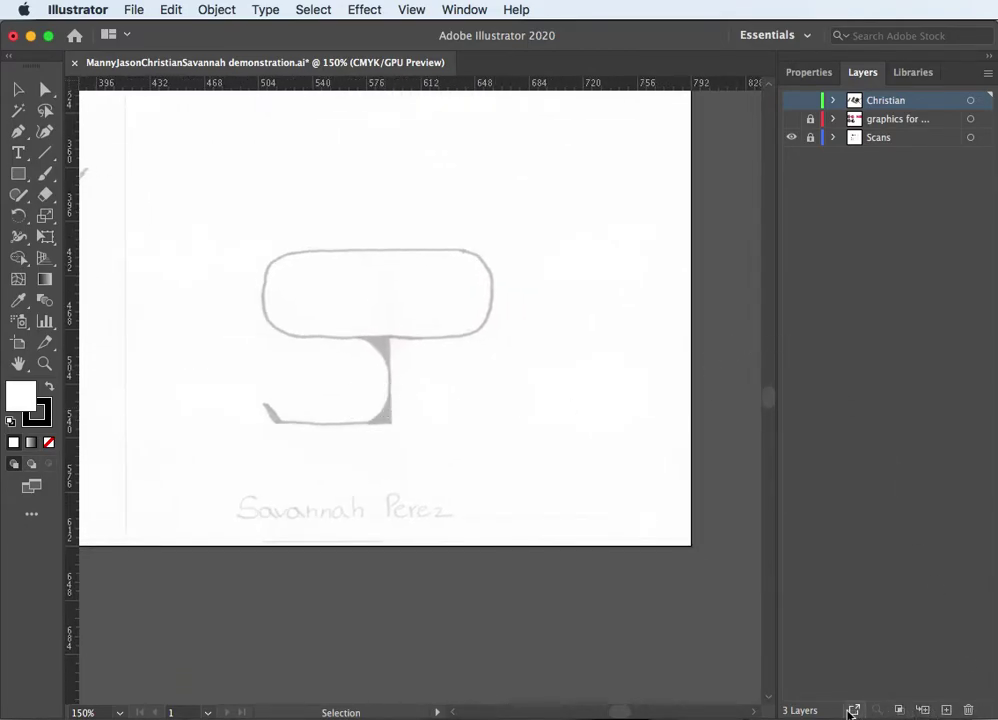
click(947, 711)
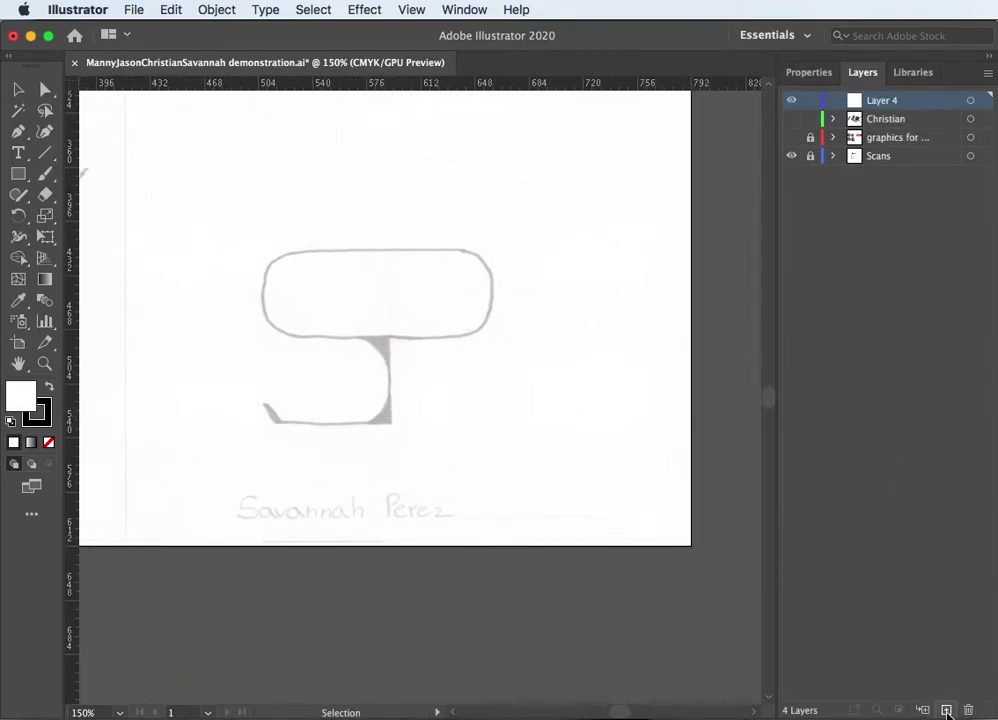
double_click(883, 101)
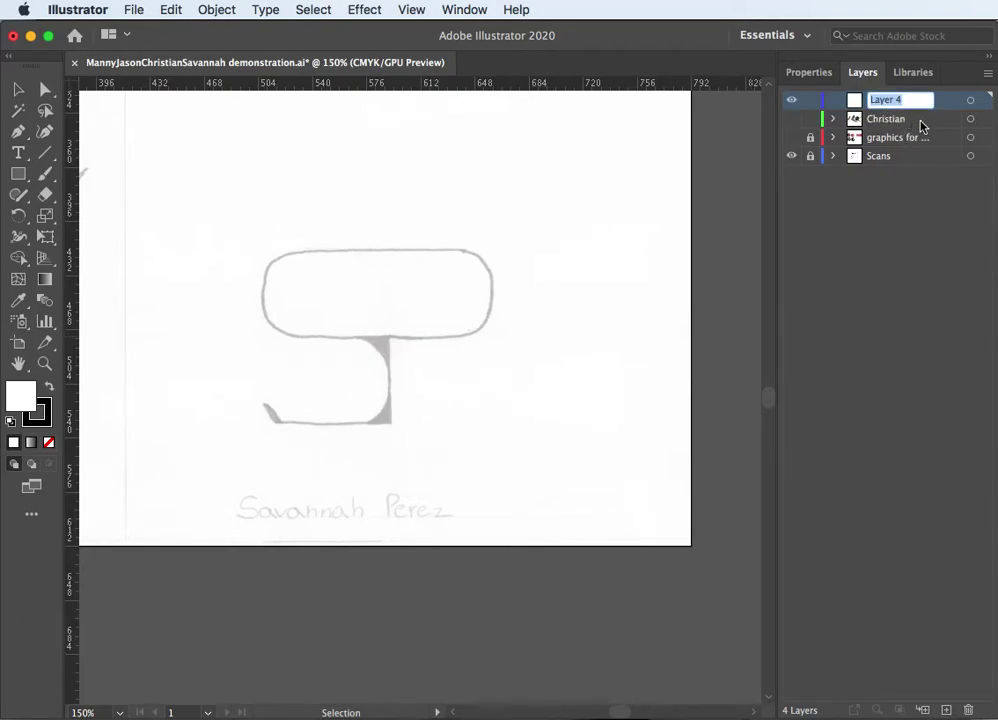
text(Savannah)
key(Return)
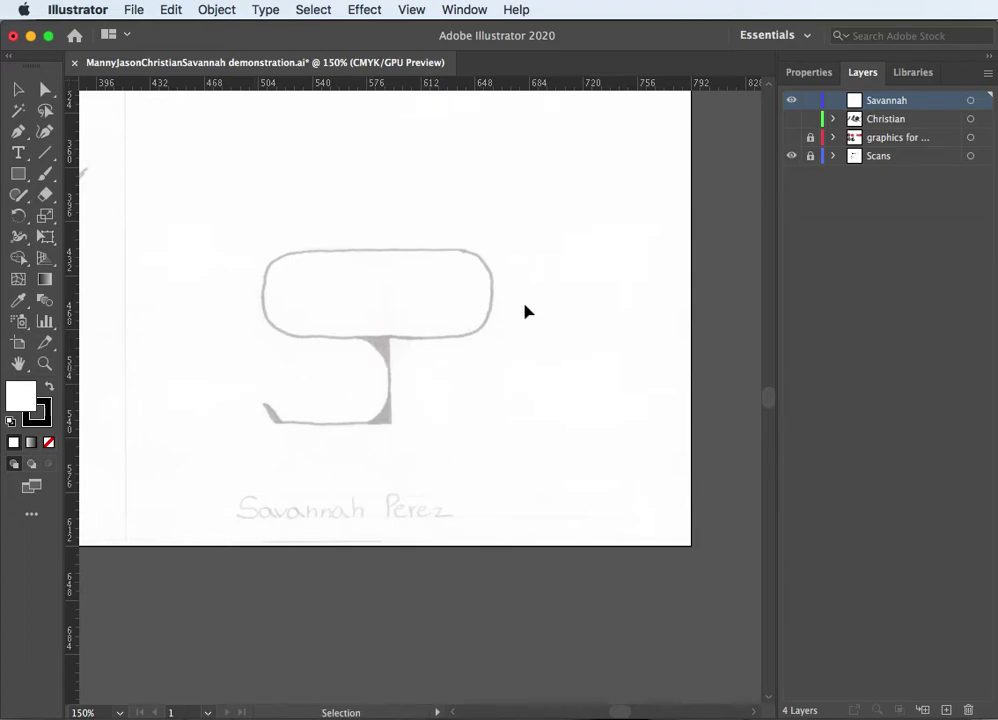
click(44, 363)
Zoom in and draw a no-fill rectangle over the S's top bar, rounded into a pill
click(351, 334)
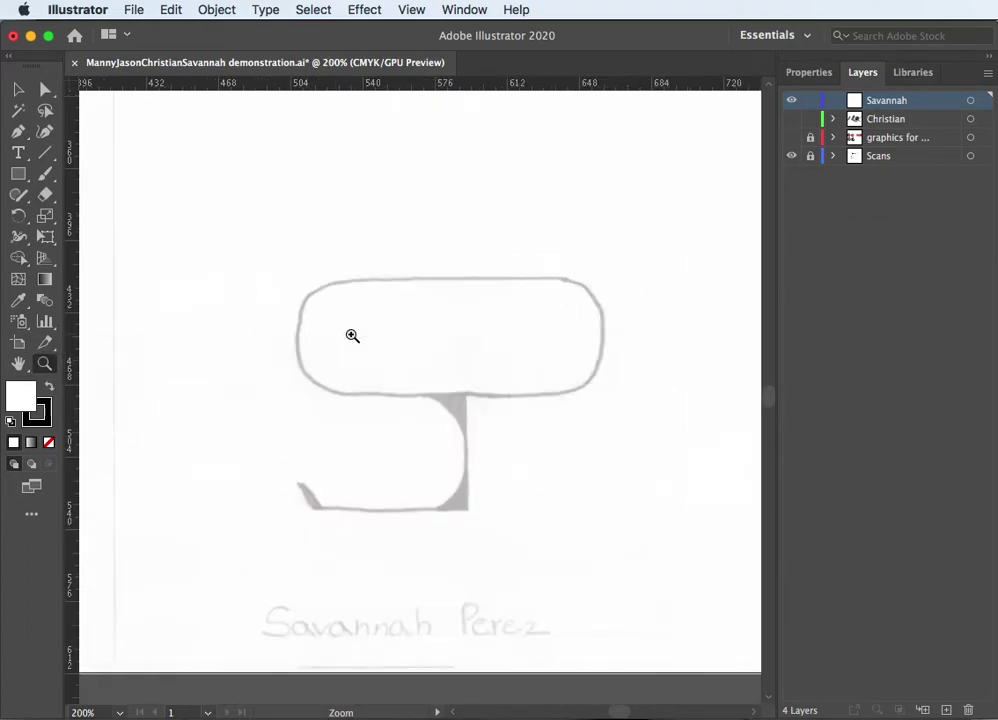
click(433, 438)
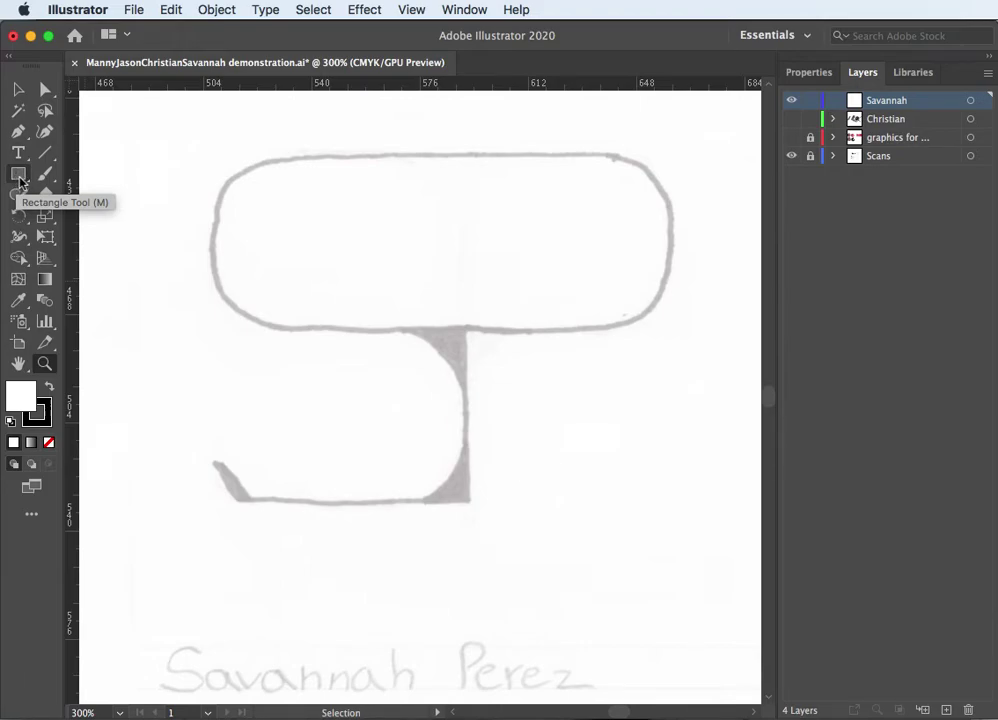
click(19, 181)
drag(223, 329, 686, 479)
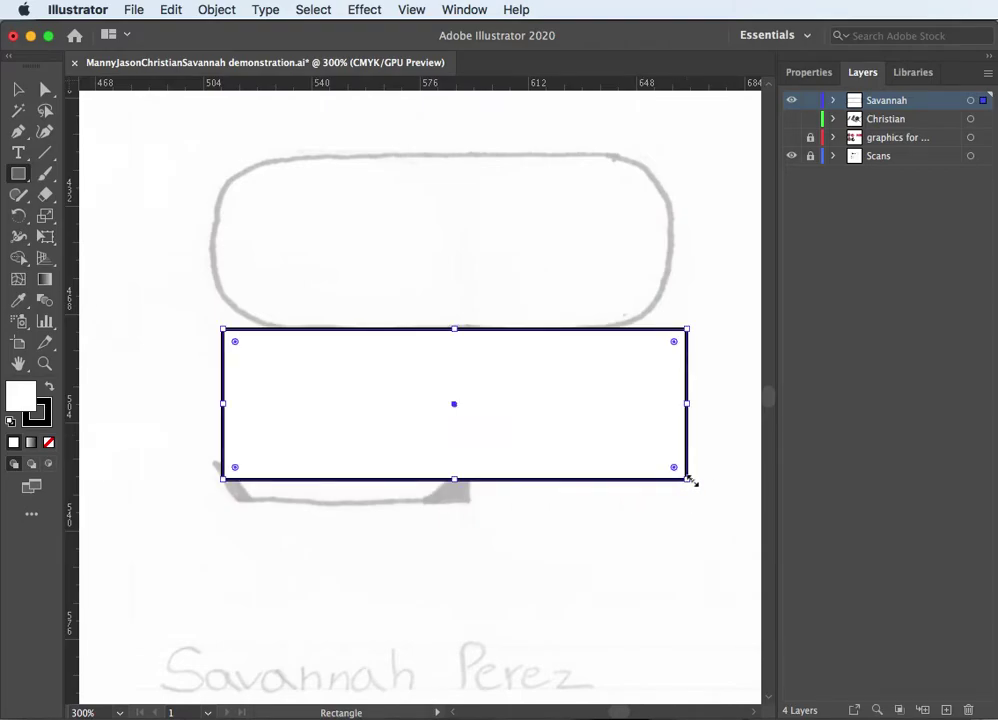
key(super+z)
drag(193, 170, 670, 331)
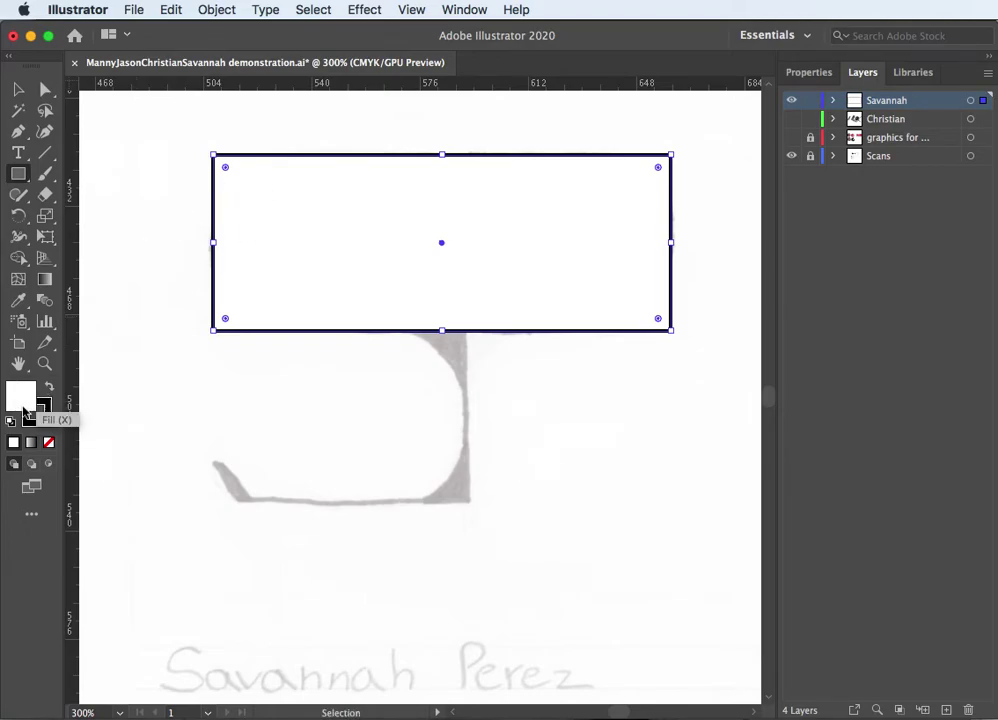
click(50, 446)
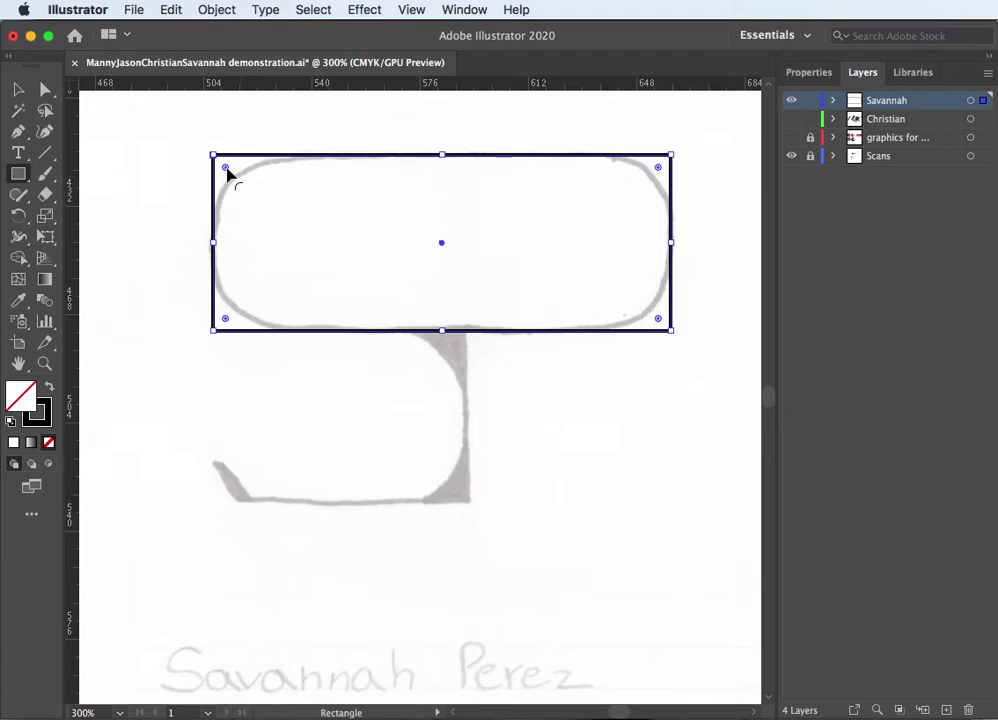
drag(226, 169, 296, 241)
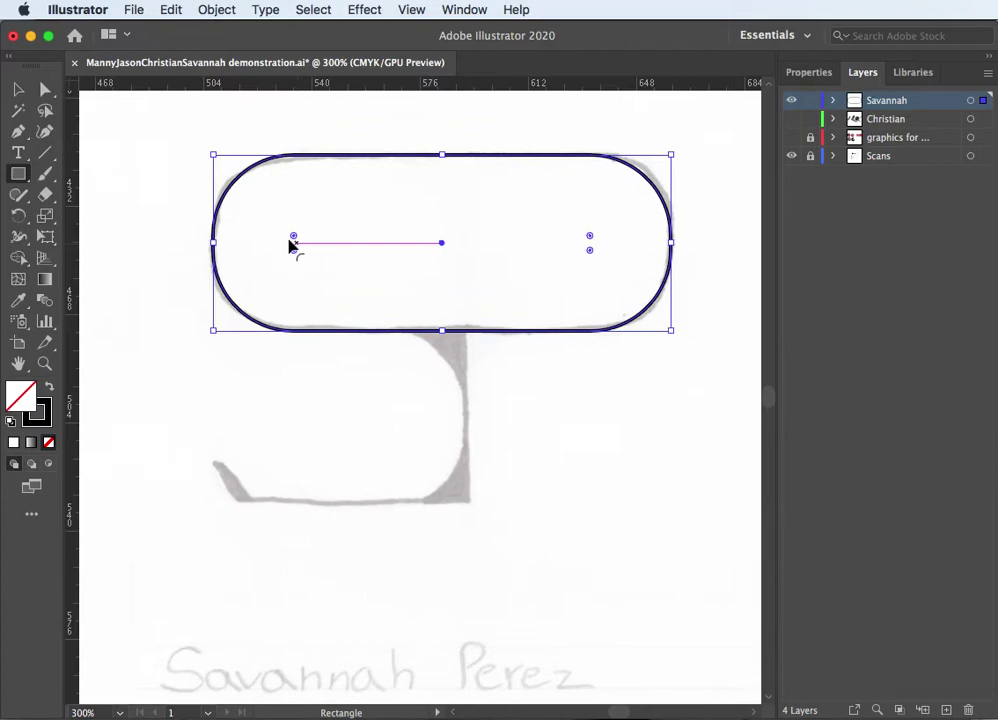
Try a rounded rectangle over the bottom of the S, then delete it
drag(18, 174, 92, 199)
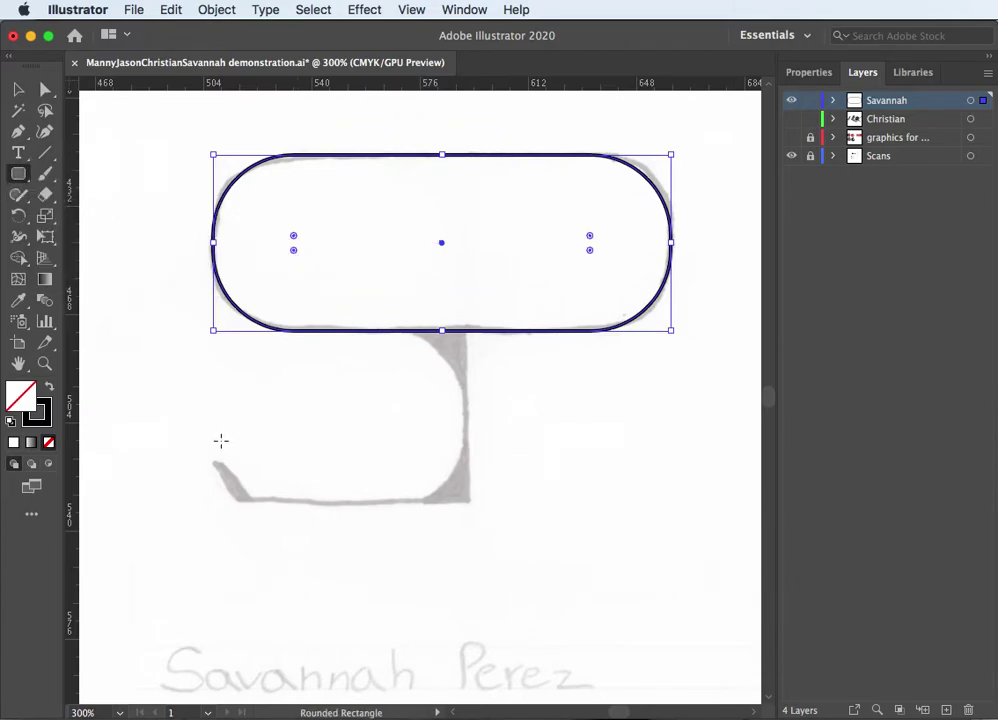
drag(214, 436, 557, 581)
key(Down)
key(Down)
key(Down)
key(Down)
key(Down)
key(Down)
key(Down)
key(Down)
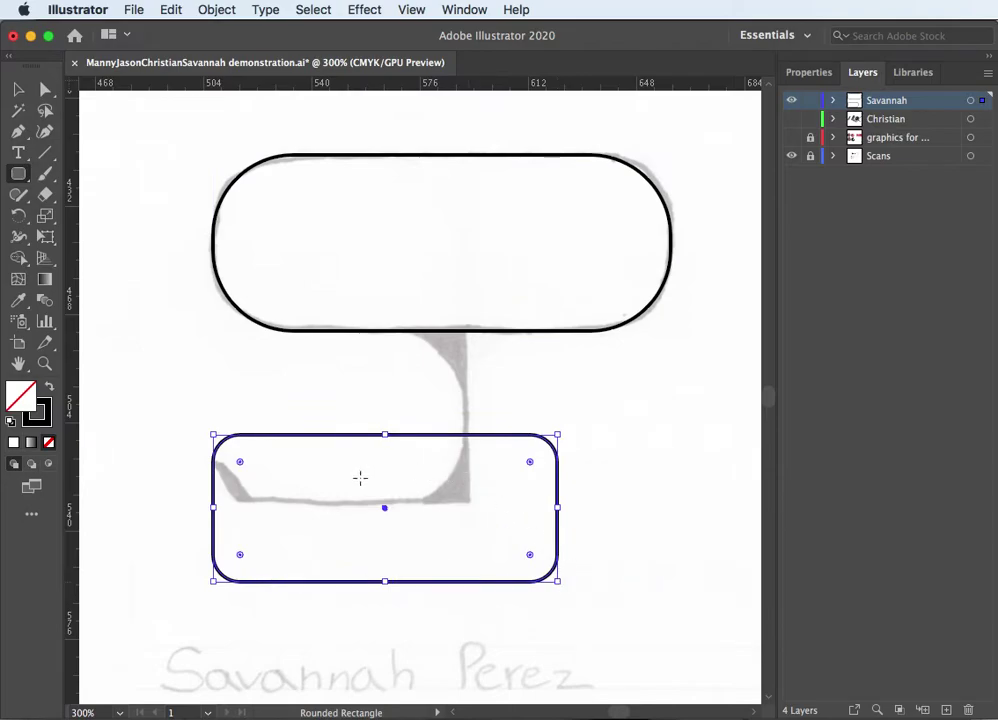
mouse_move(240, 464)
mouse_down()
mouse_move(258, 481)
mouse_move(204, 430)
mouse_move(238, 457)
mouse_move(234, 472)
mouse_up()
key(Delete)
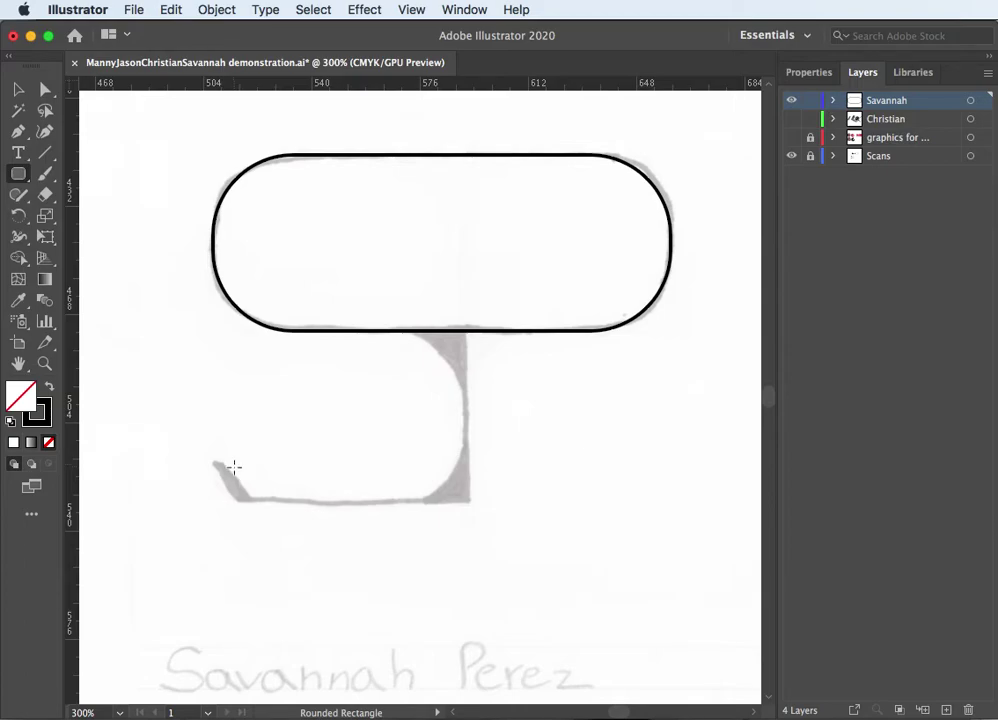
click(18, 89)
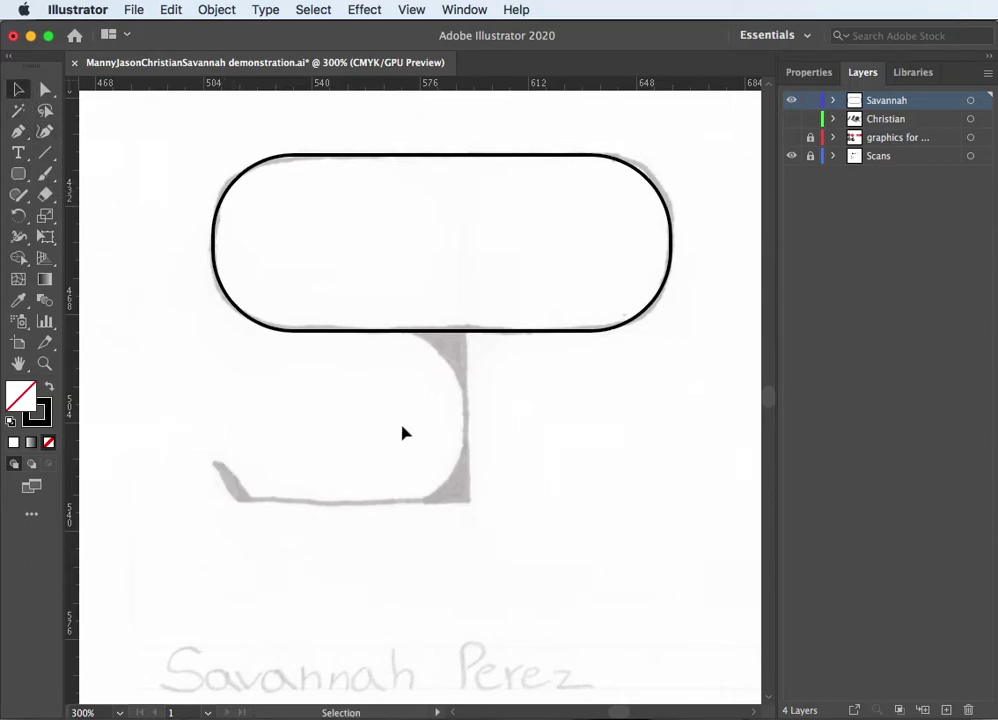
drag(376, 405, 419, 388)
Dock the Stroke panel beside Layers with all its options shown
click(381, 311)
click(381, 312)
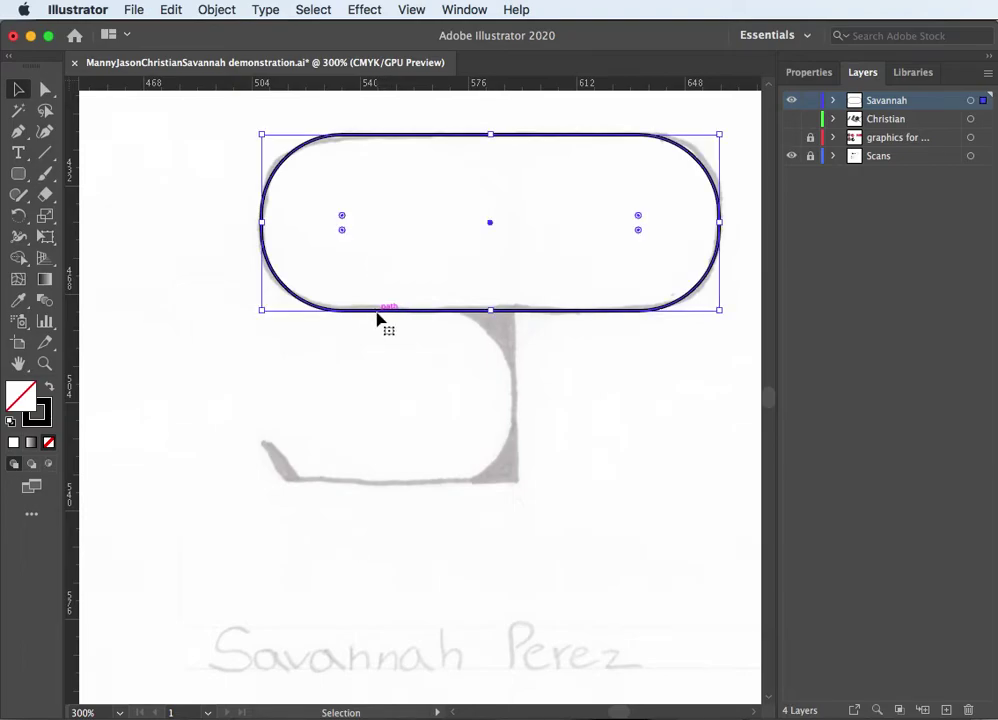
click(464, 10)
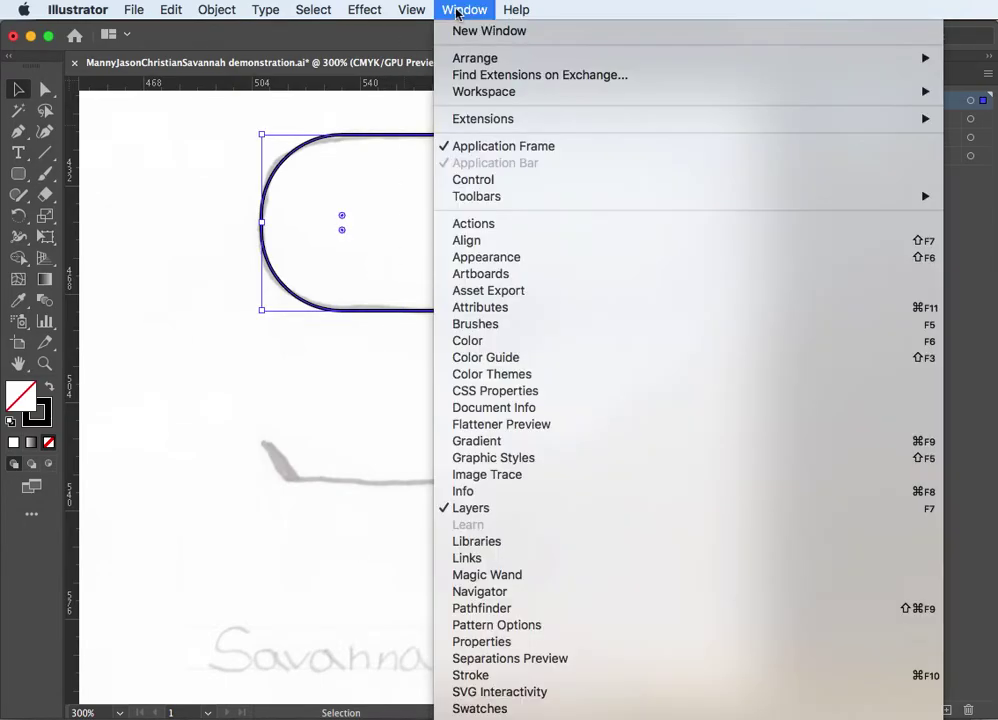
click(482, 677)
mouse_move(860, 418)
mouse_down()
mouse_move(822, 263)
mouse_move(818, 185)
mouse_move(918, 92)
mouse_up()
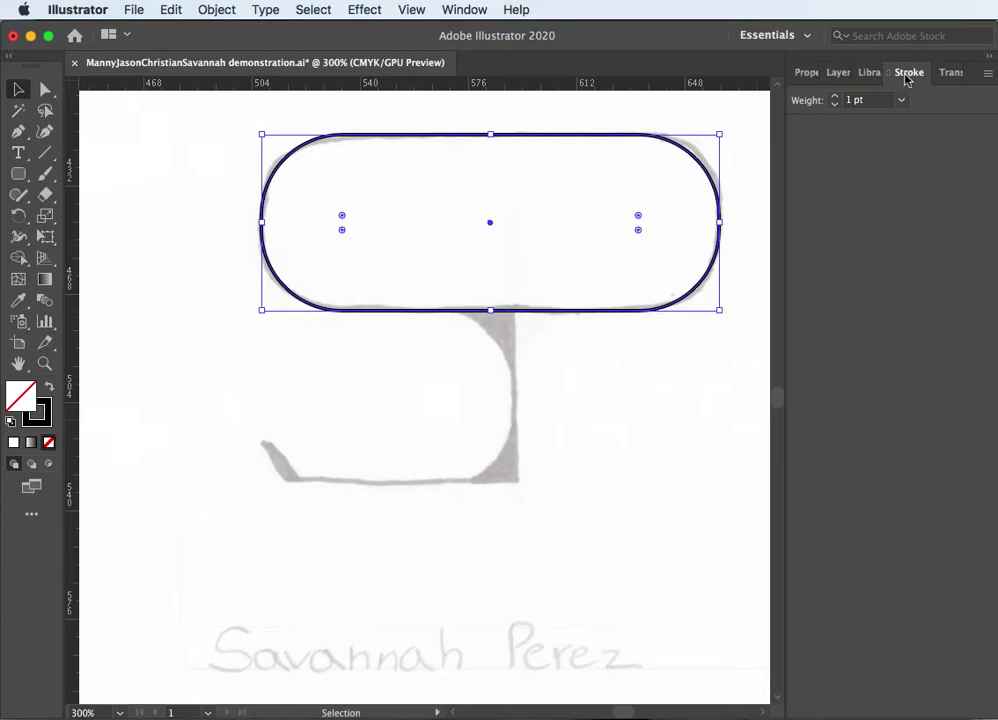
click(981, 96)
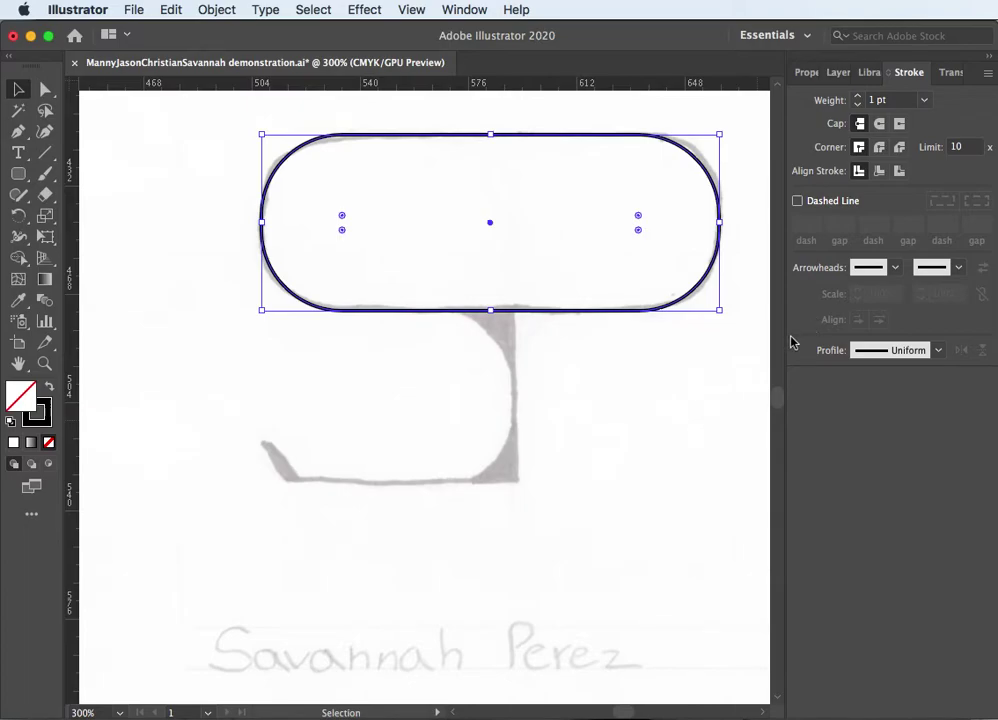
click(838, 73)
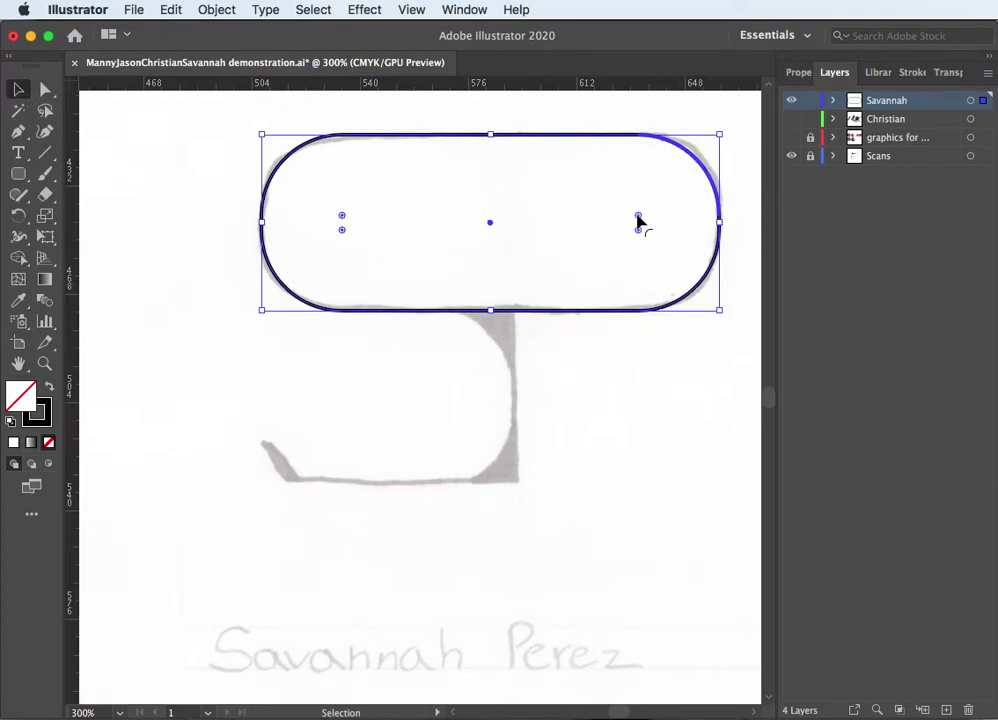
Tighten the pill's corners to about 20 pt and Alt-drag a copy over the S's lower curve
mouse_move(638, 215)
mouse_down()
mouse_move(648, 206)
mouse_move(648, 214)
mouse_up()
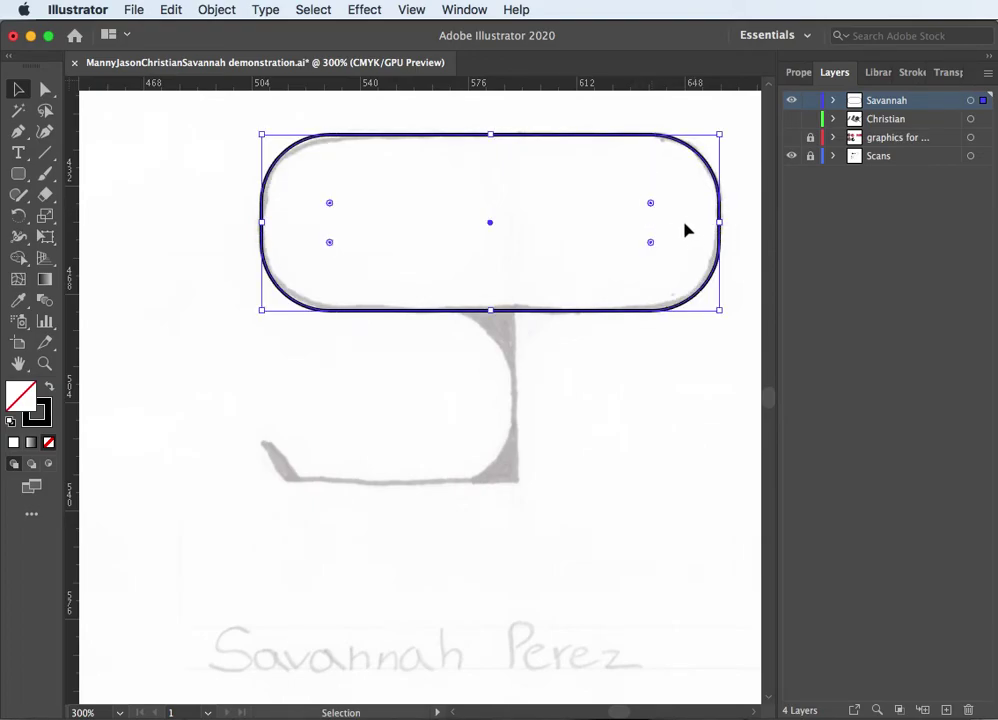
drag(650, 206, 658, 195)
drag(657, 143, 452, 320)
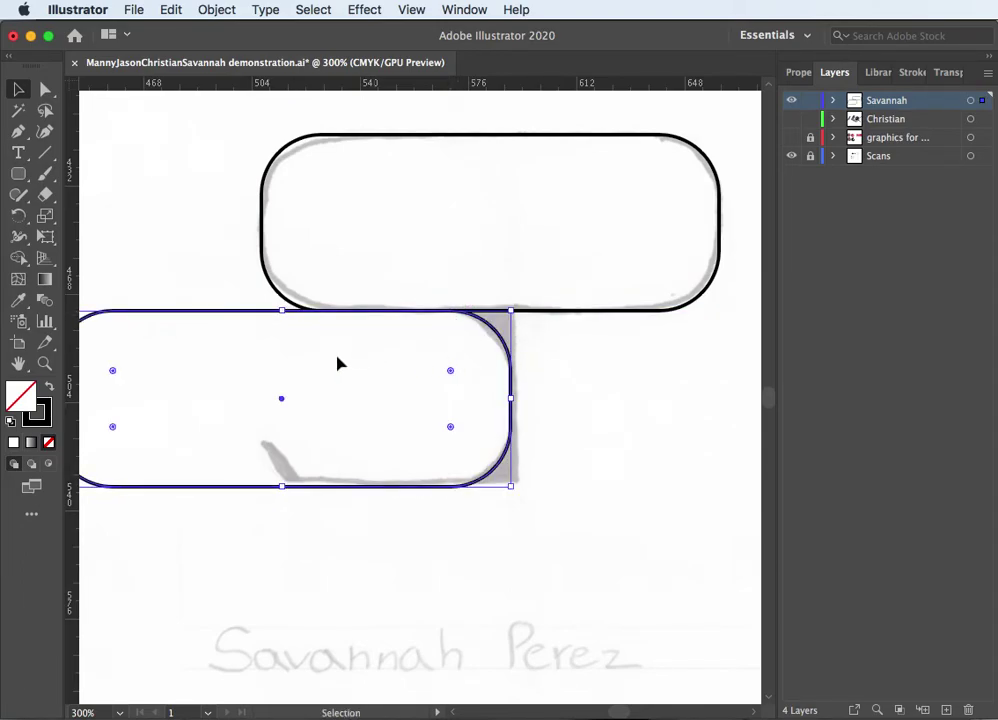
drag(405, 421, 472, 417)
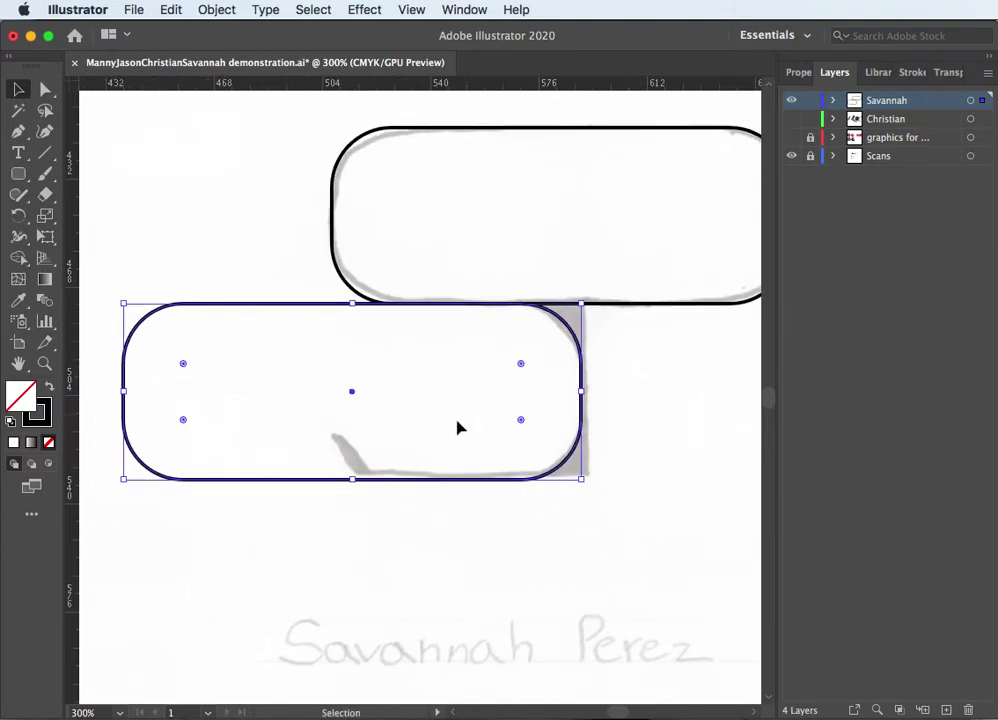
Dock the Swatches panel and try a red fill on the lower pill, then revert to None
click(465, 12)
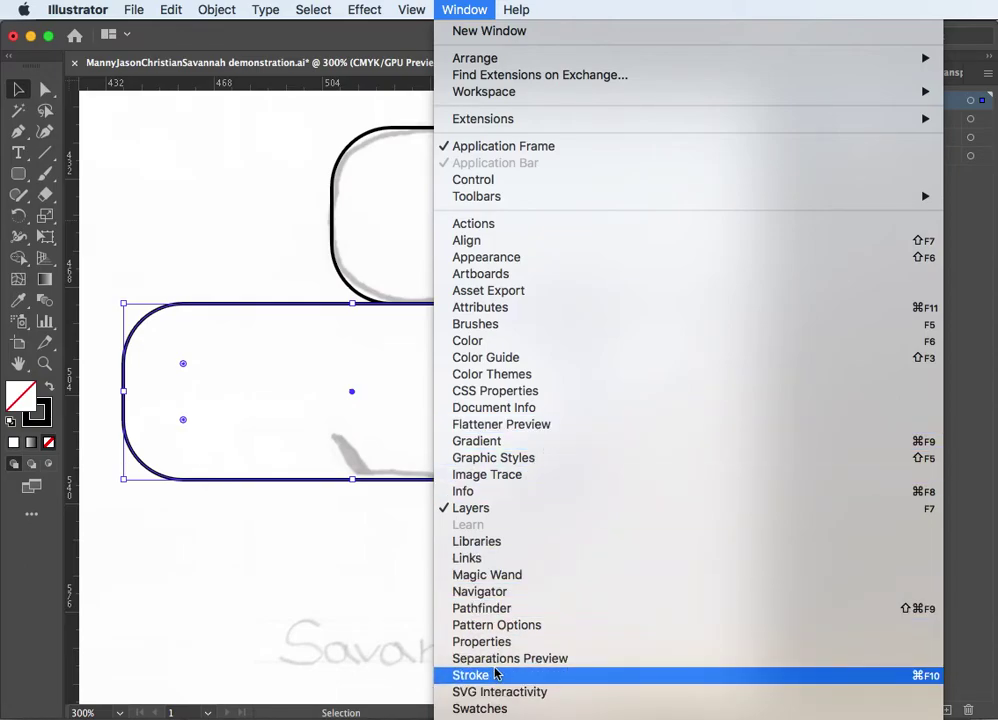
click(499, 708)
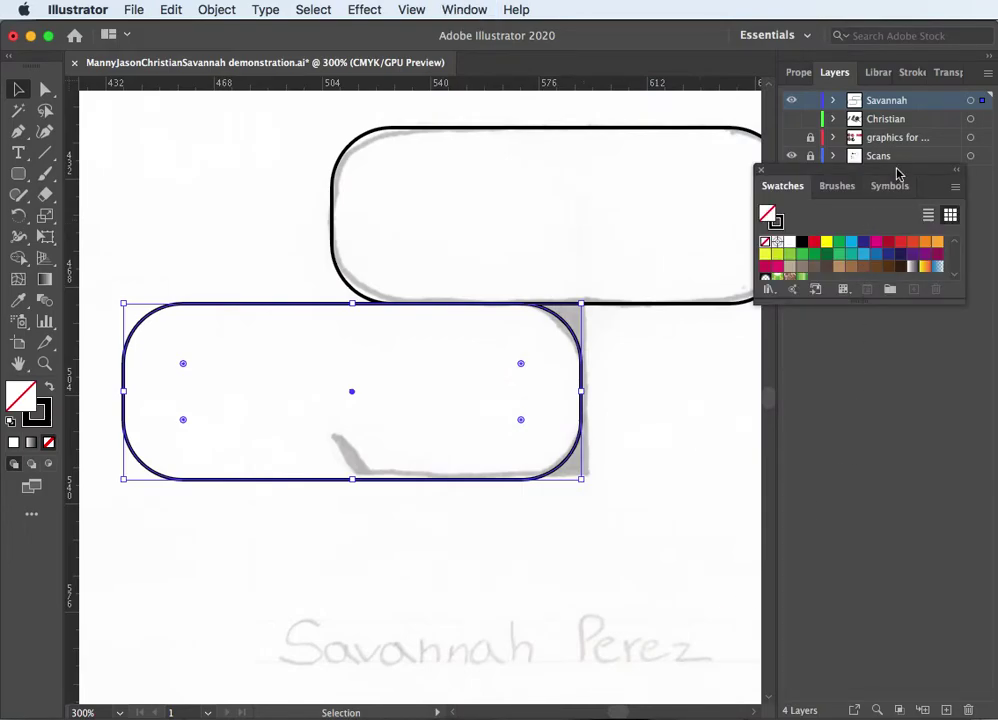
drag(897, 174, 951, 90)
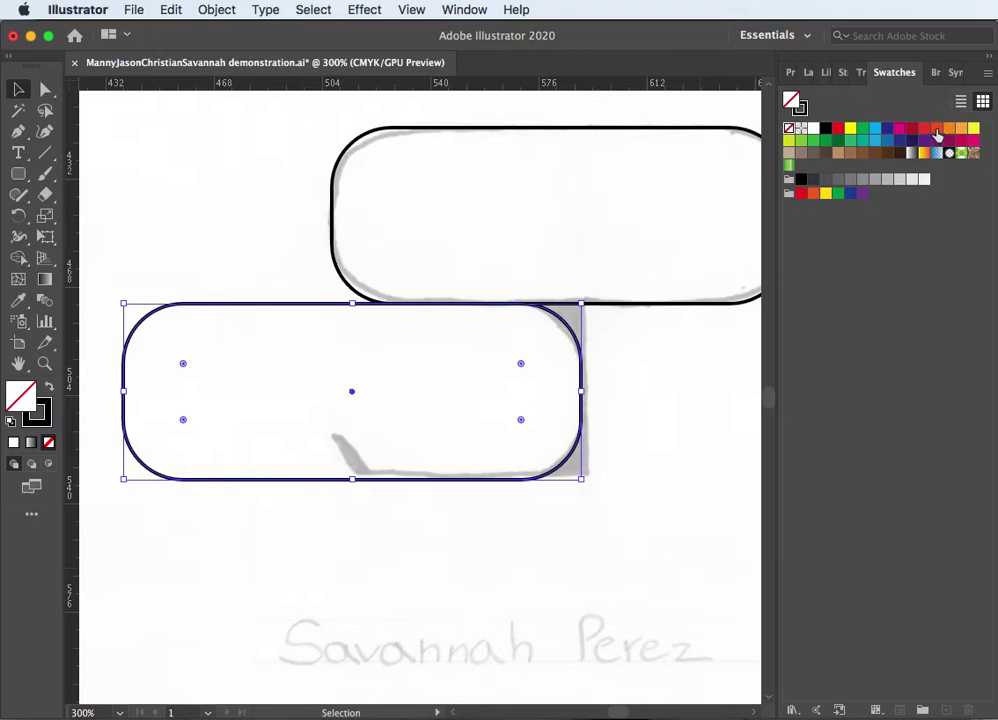
click(937, 130)
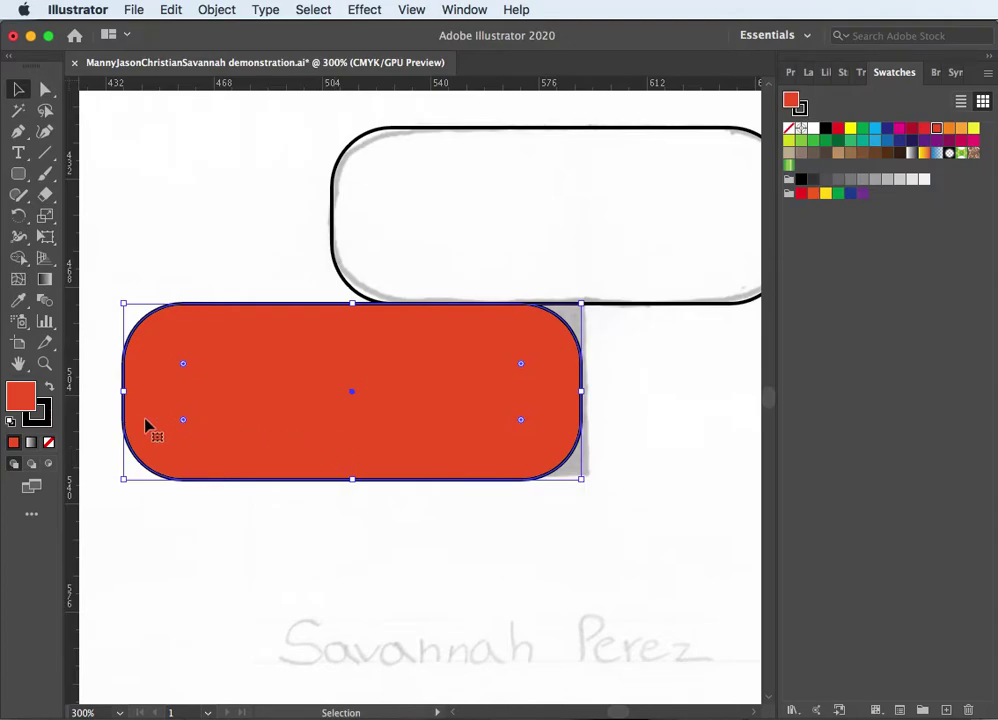
click(48, 442)
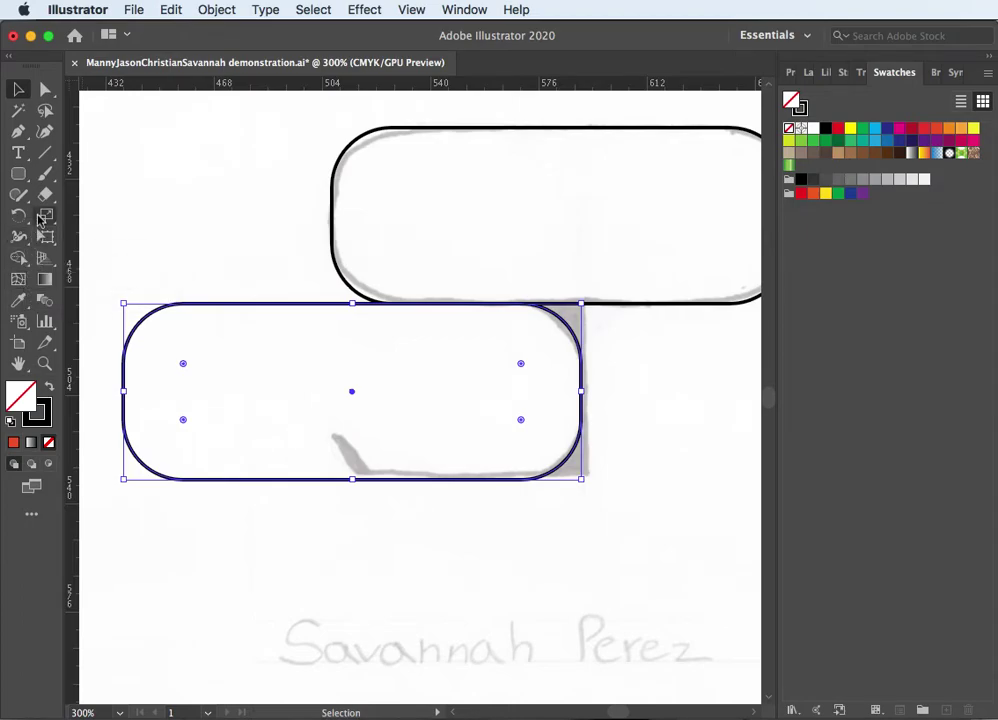
Draw a magenta rectangle over the lower pill's left end and select both shapes
drag(19, 173, 67, 176)
drag(111, 261, 229, 540)
click(897, 134)
key(v)
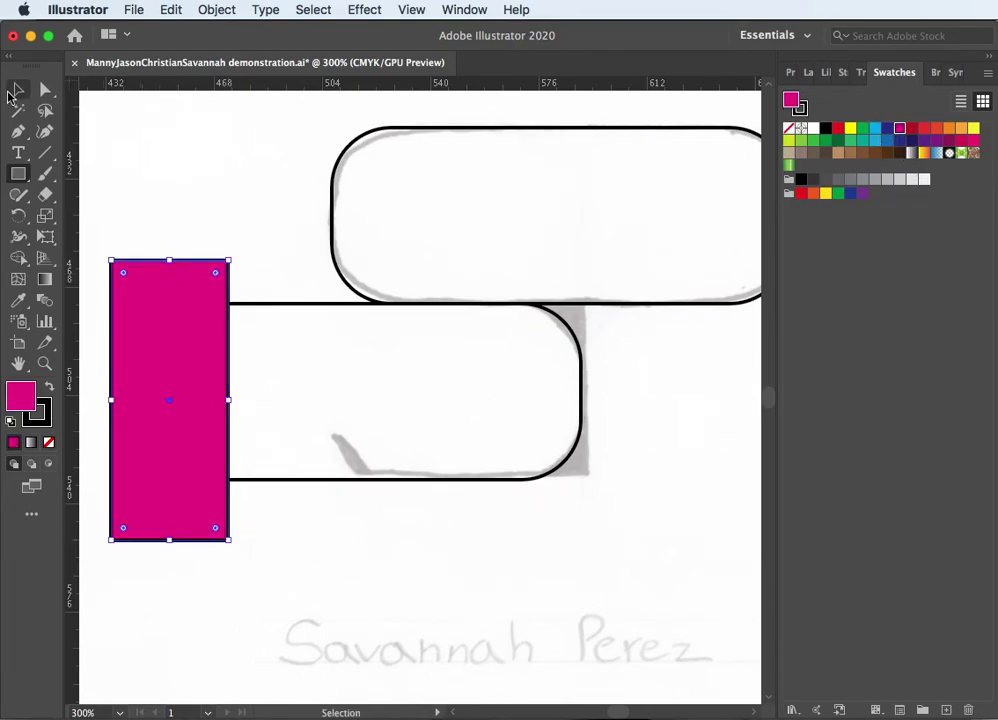
click(19, 92)
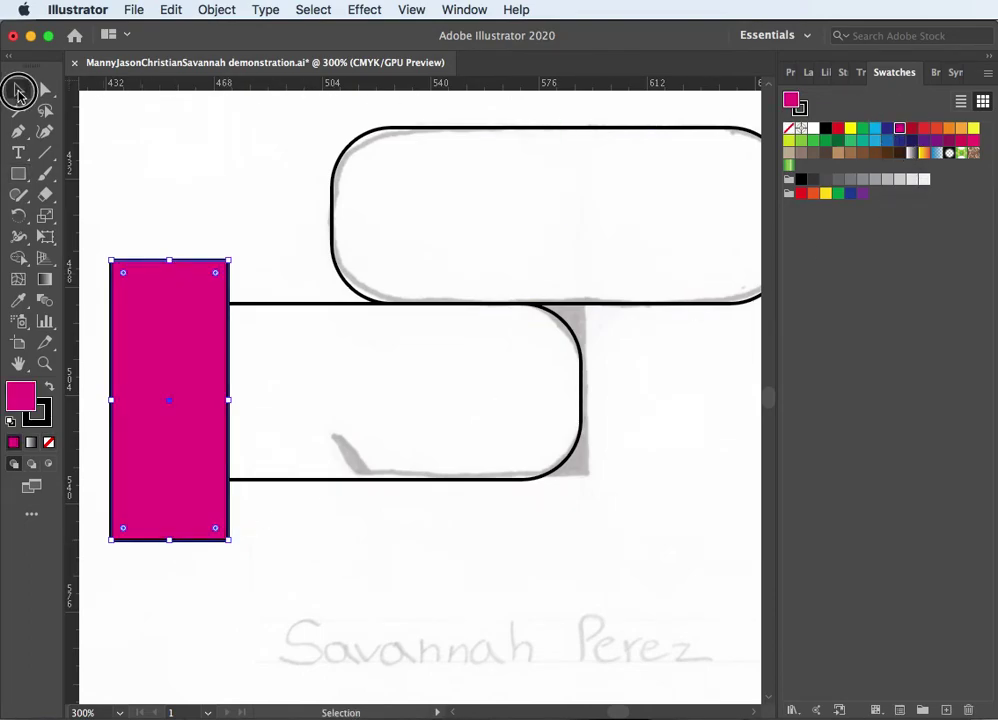
shift+click(246, 306)
Open the Pathfinder panel, try Minus Front, and undo the subtraction
click(462, 10)
click(510, 608)
drag(265, 601, 901, 228)
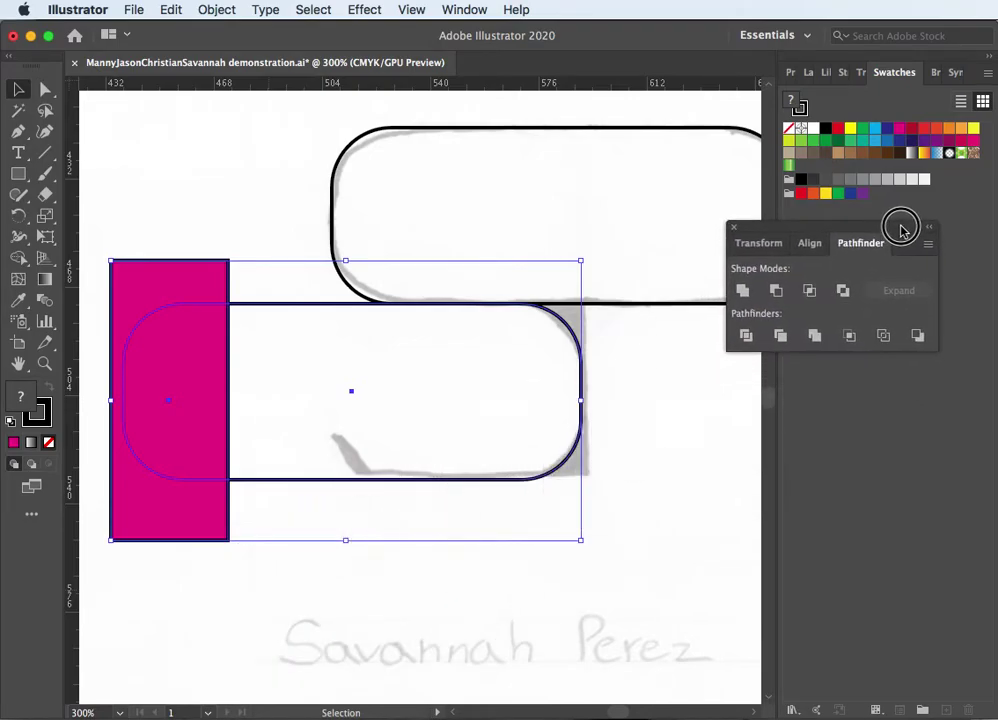
click(776, 292)
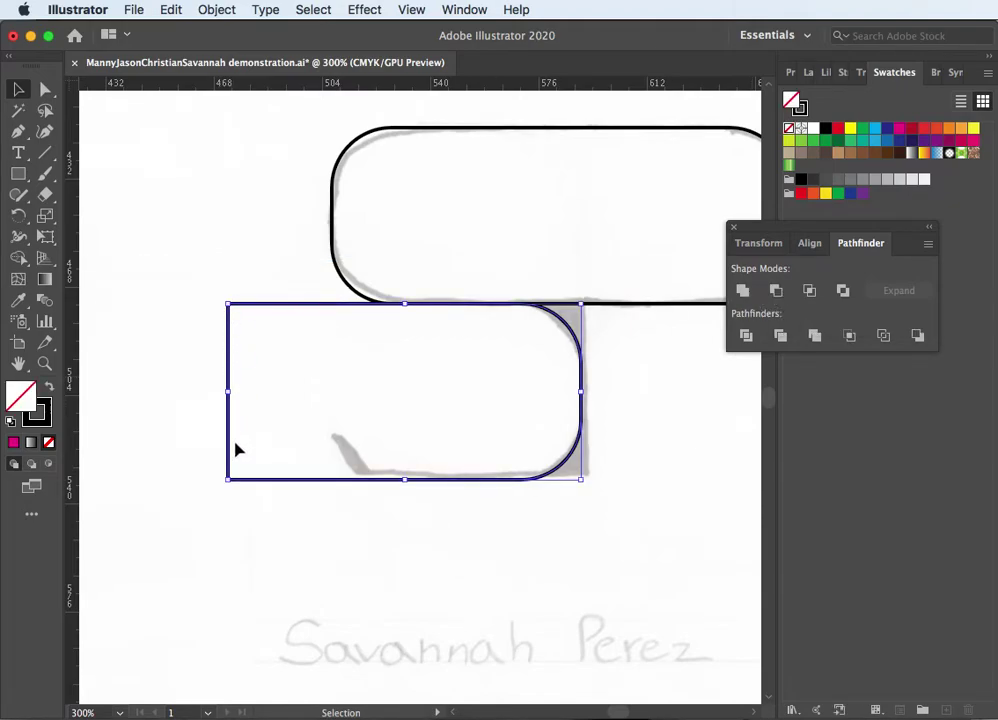
key(super+z)
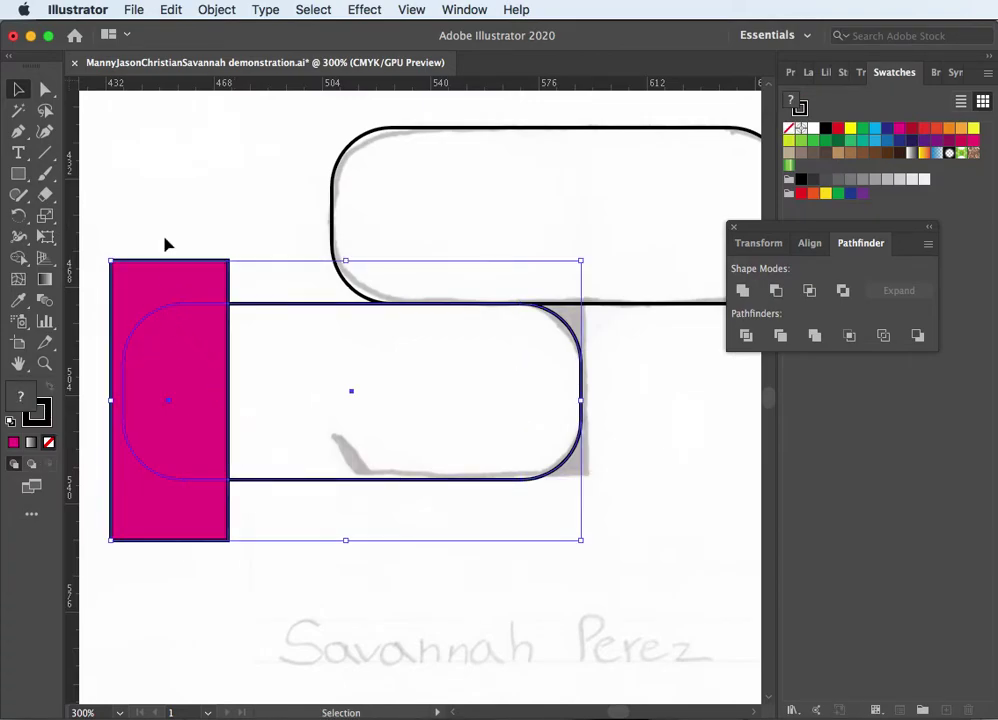
Delete the magenta rectangle on its own
click(176, 285)
key(BackSpace)
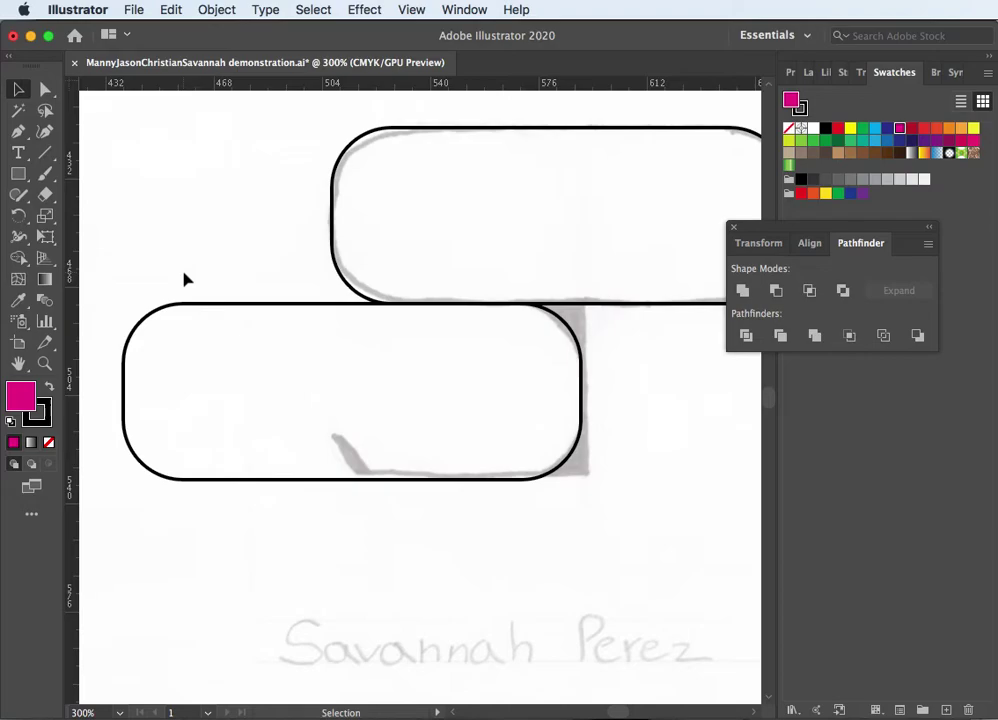
click(46, 240)
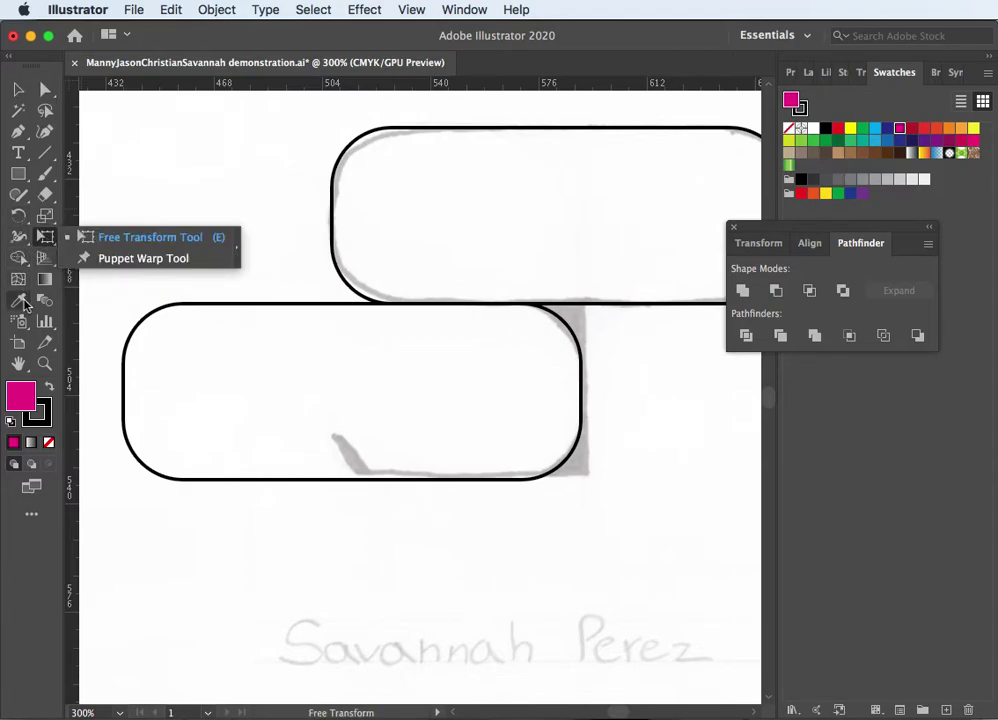
click(23, 301)
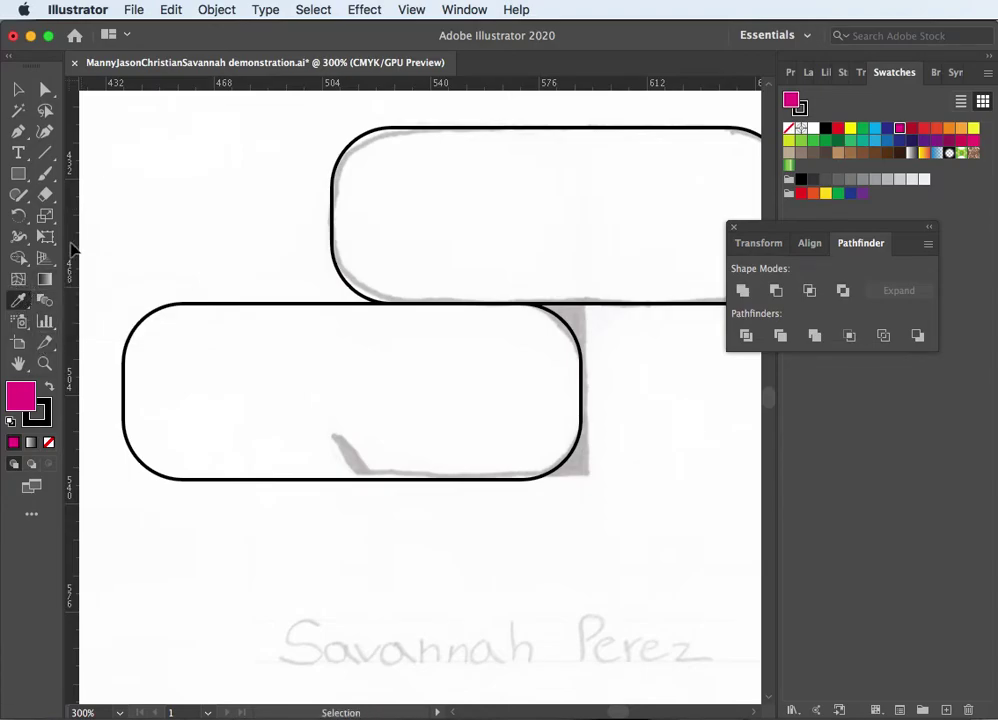
click(46, 196)
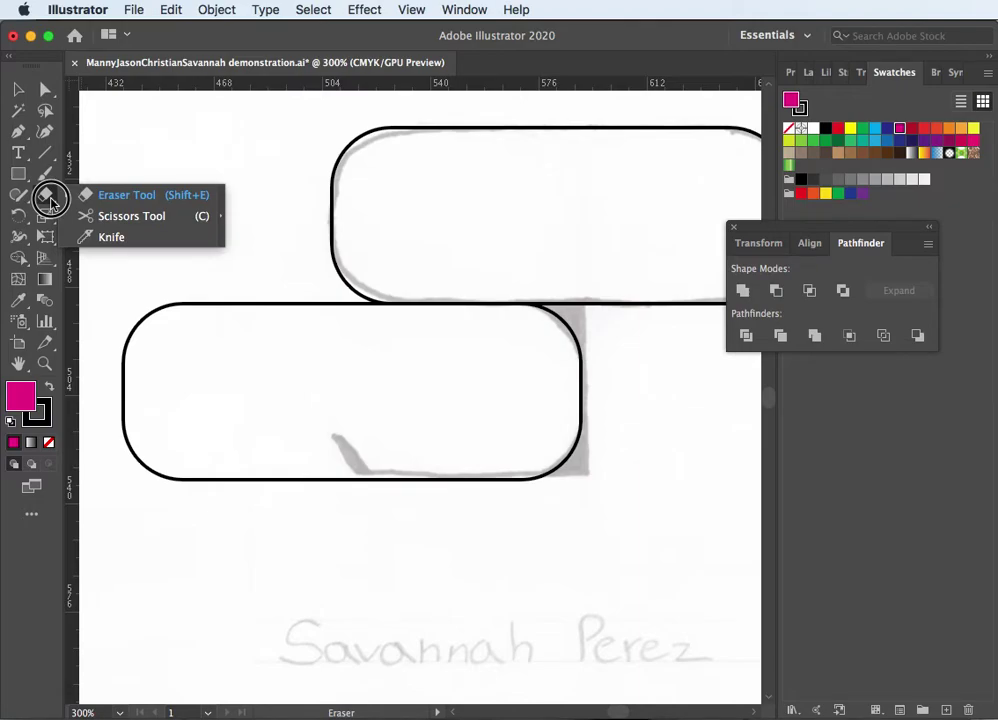
click(108, 219)
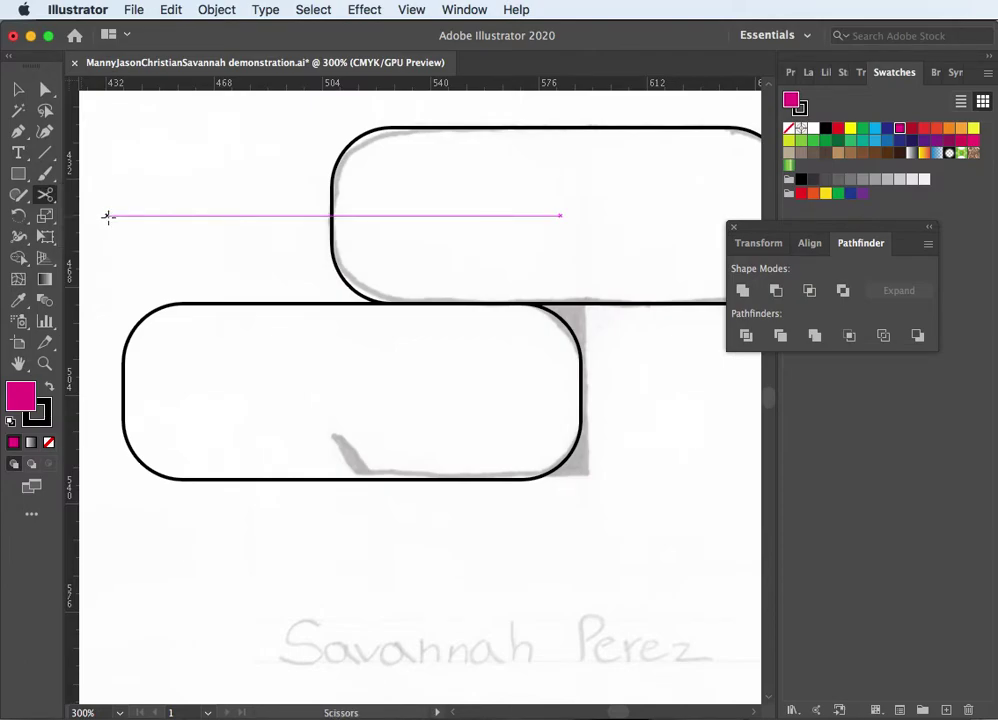
Cut the lower pill at its top and bottom edges with Scissors and delete the left piece
click(511, 304)
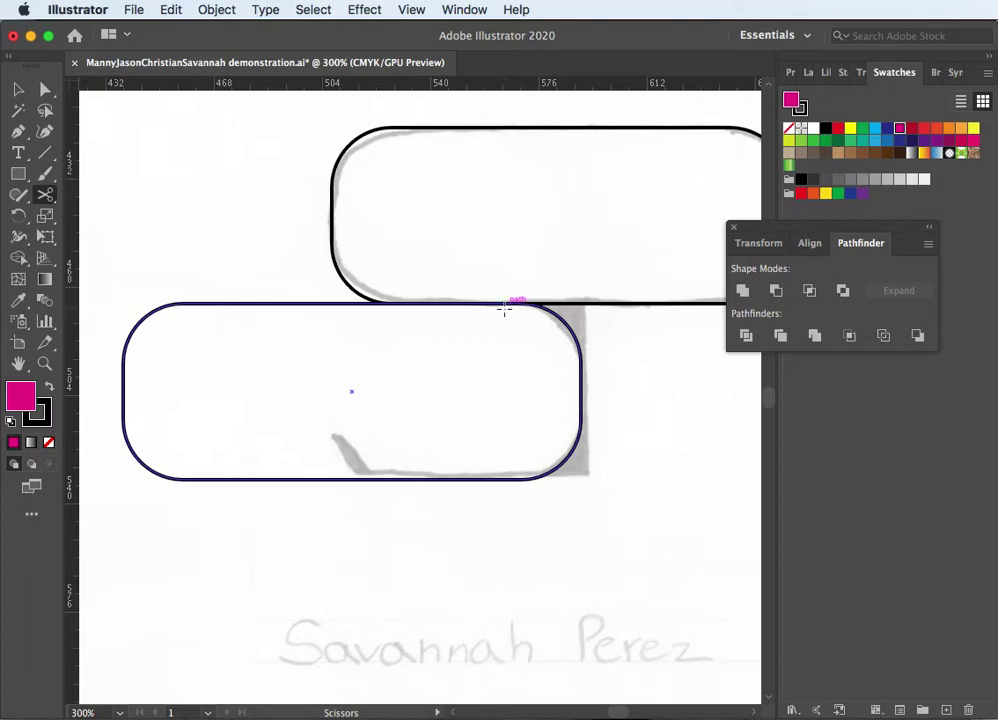
key(v)
click(311, 309)
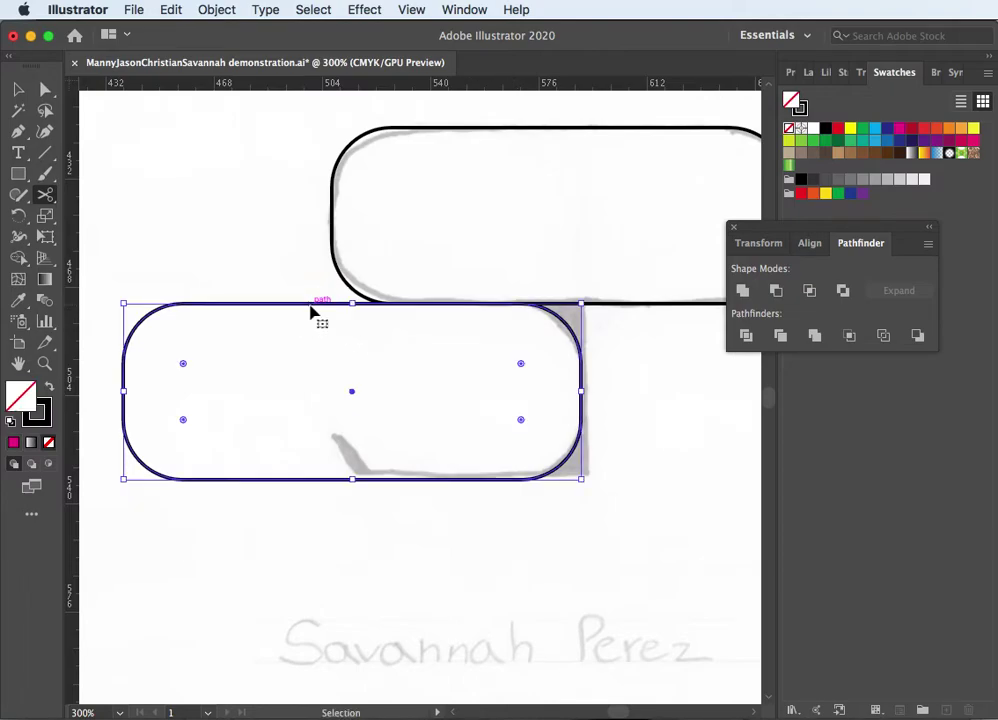
key(c)
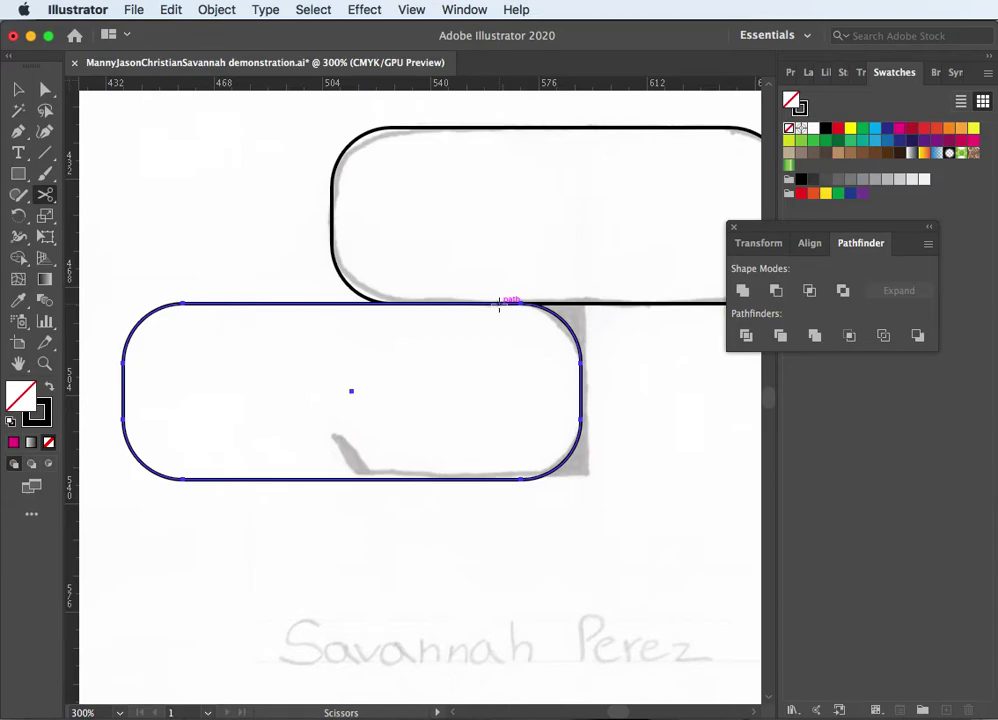
click(499, 304)
click(357, 478)
click(18, 90)
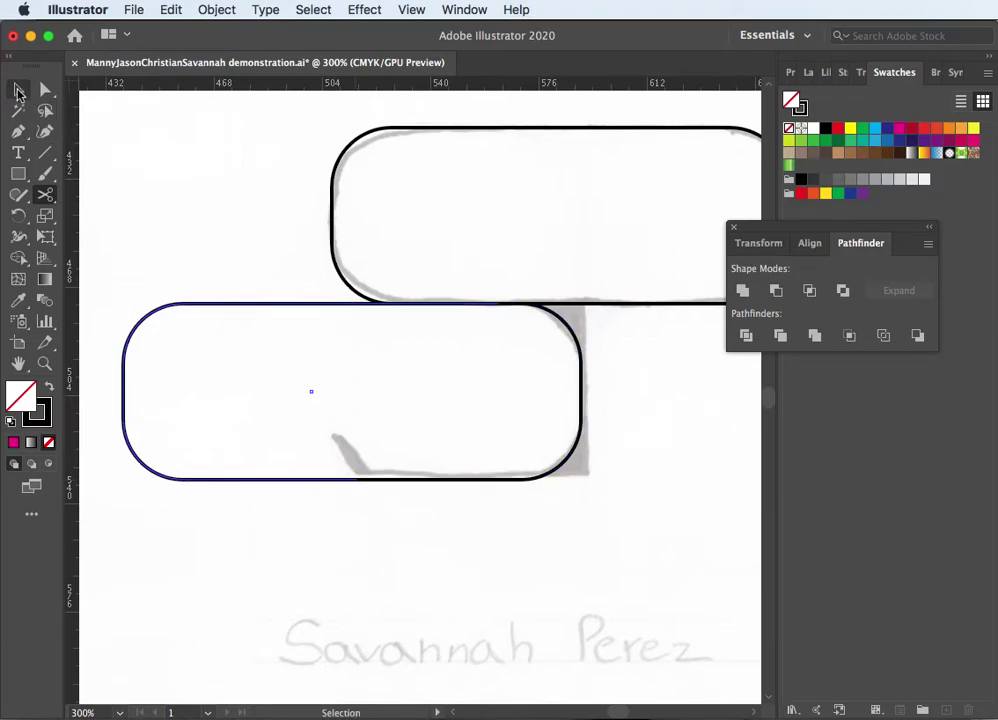
click(160, 192)
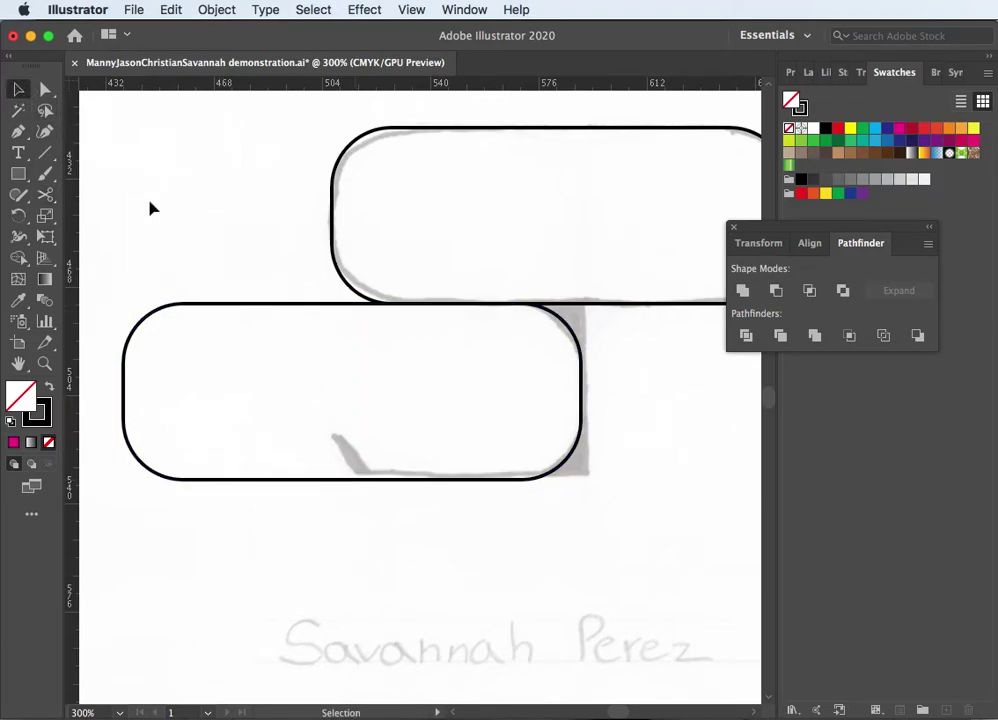
drag(226, 305, 198, 236)
key(Delete)
Keep the top rounded shape in place, undoing an accidental move of both paths
click(433, 303)
drag(490, 312, 337, 321)
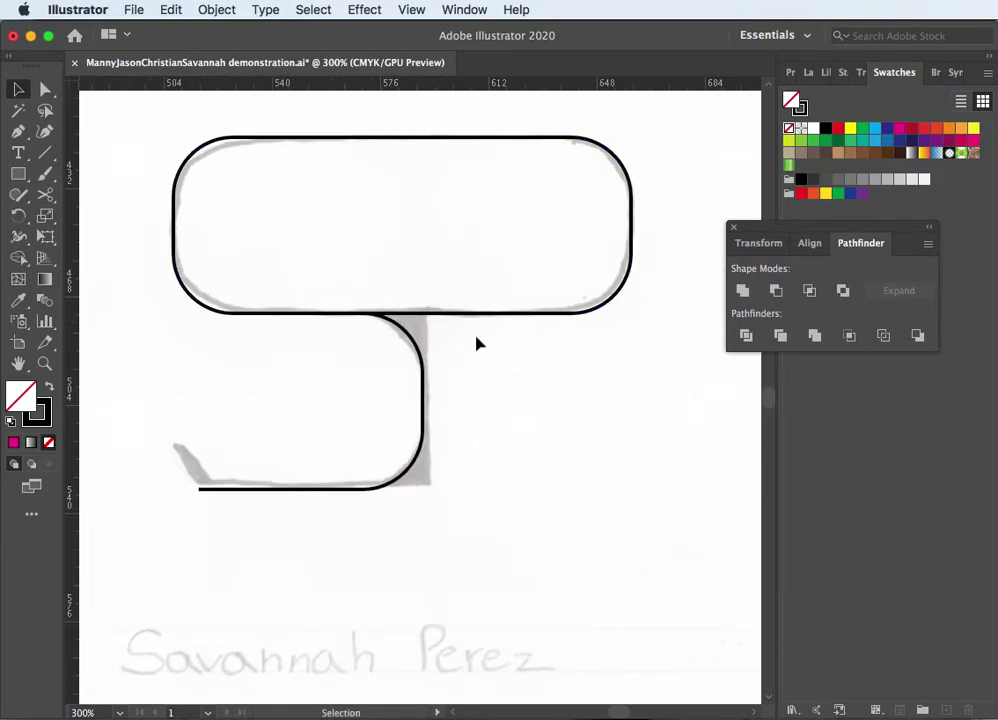
drag(495, 320, 495, 288)
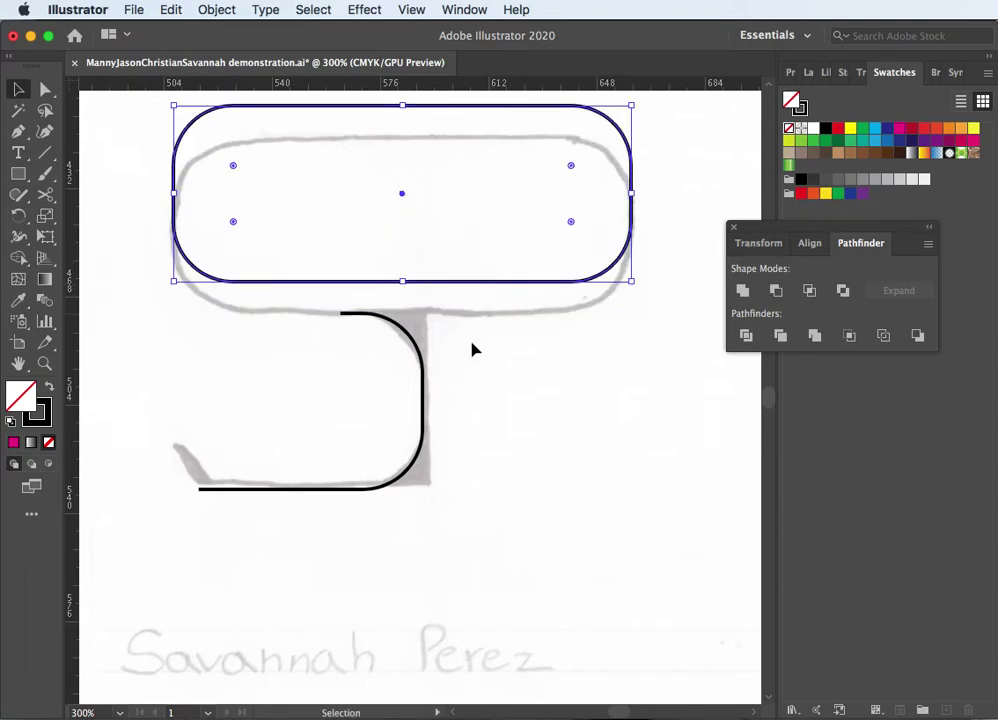
drag(424, 424, 433, 451)
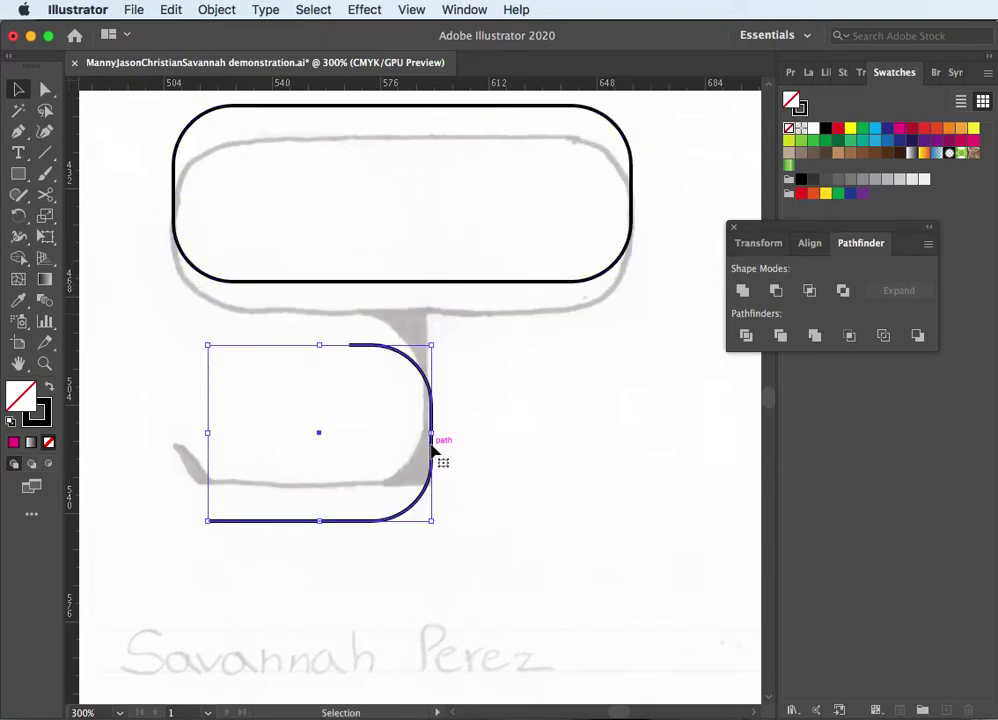
key(super+z)
key(super+z)
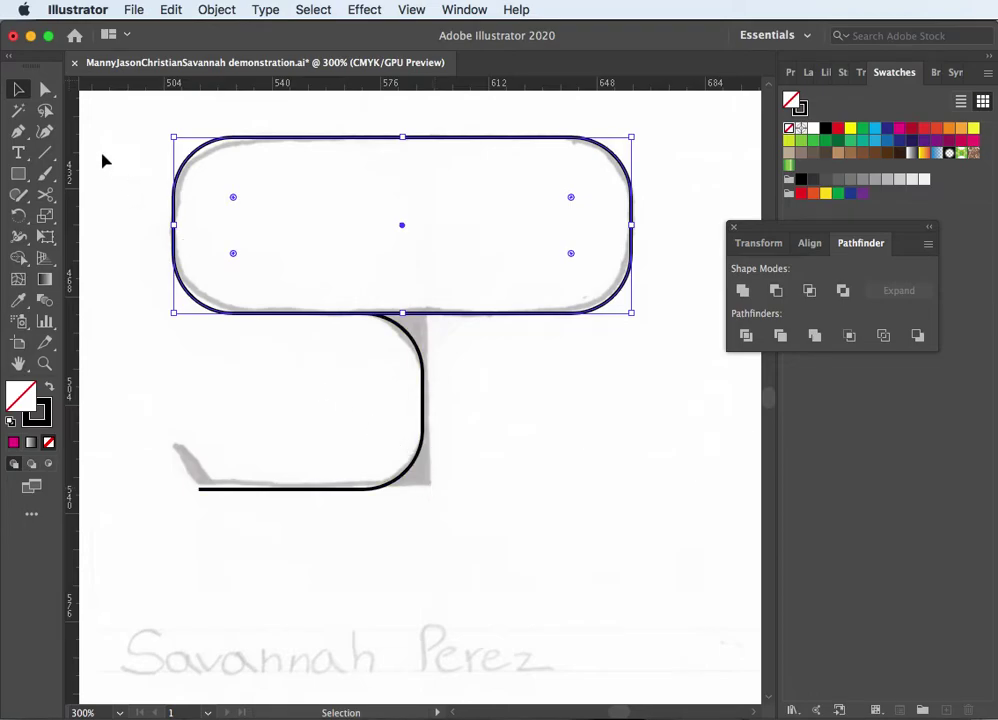
Nudge the lower path's left endpoint slightly right with Direct Selection and an arrow key
click(19, 131)
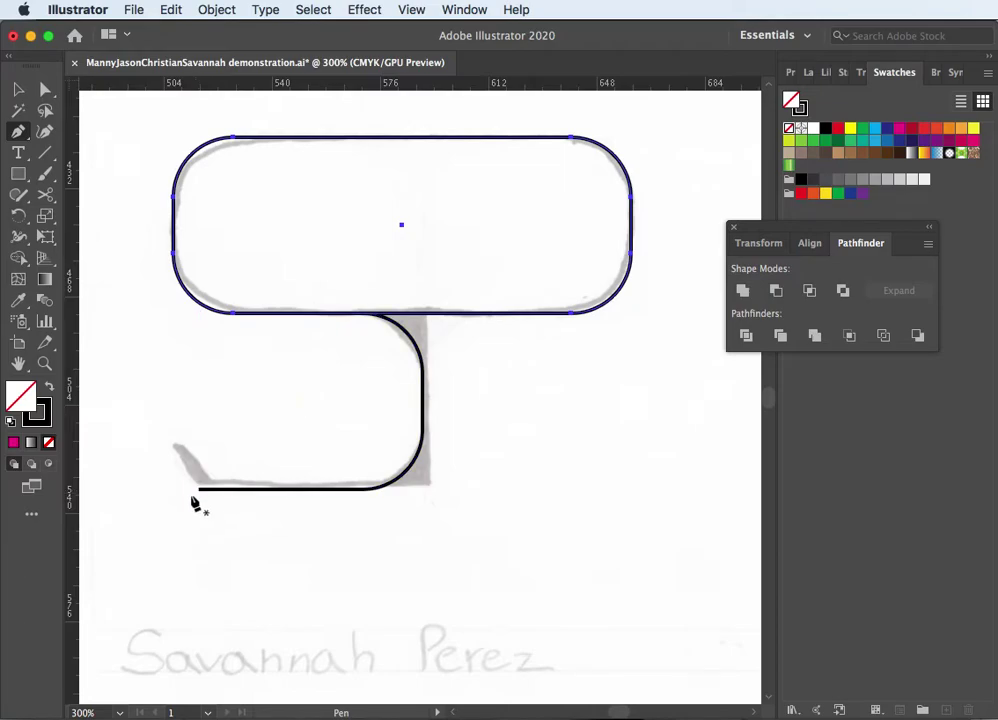
key(a)
click(199, 490)
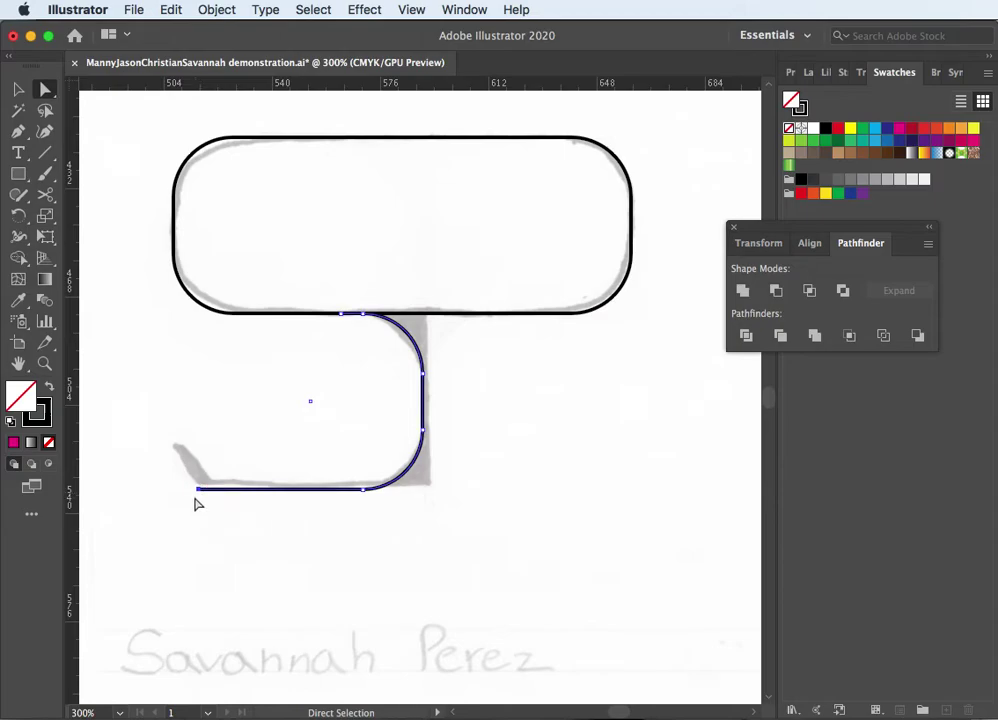
key(super+equal)
key(super+equal)
key(super+equal)
key(super+equal)
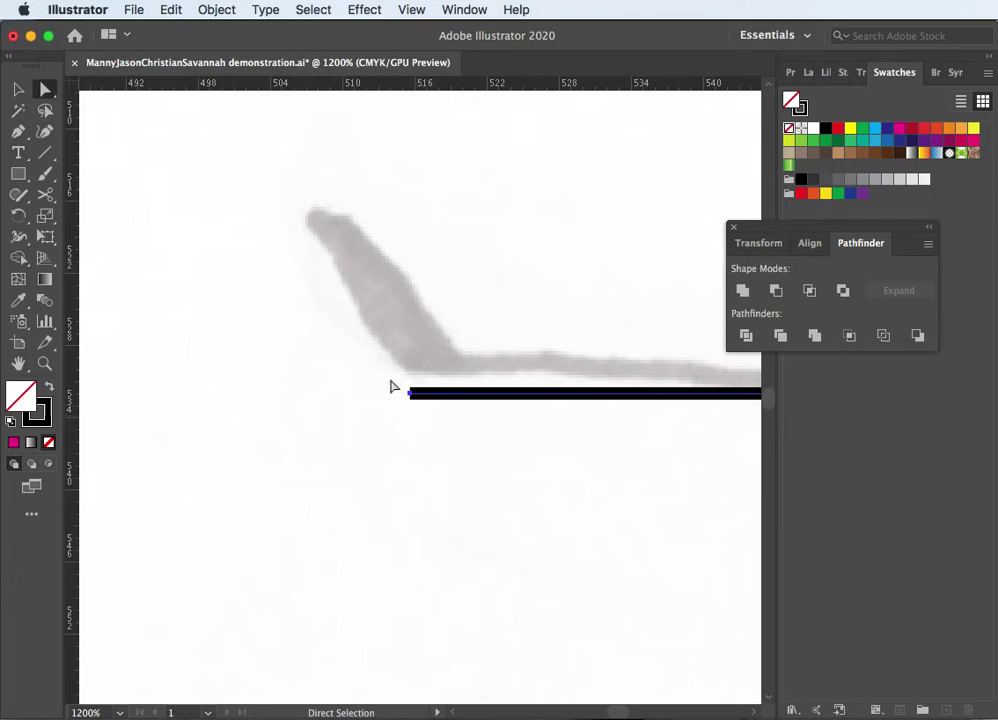
key(Right)
key(Right)
click(18, 131)
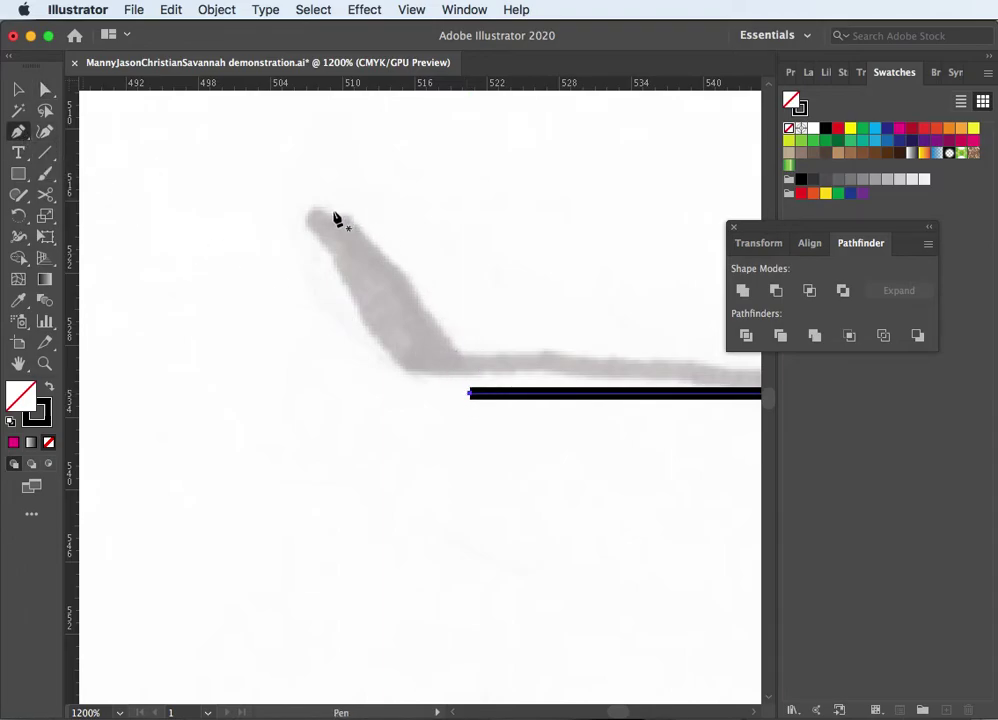
click(334, 215)
key(super+z)
click(471, 394)
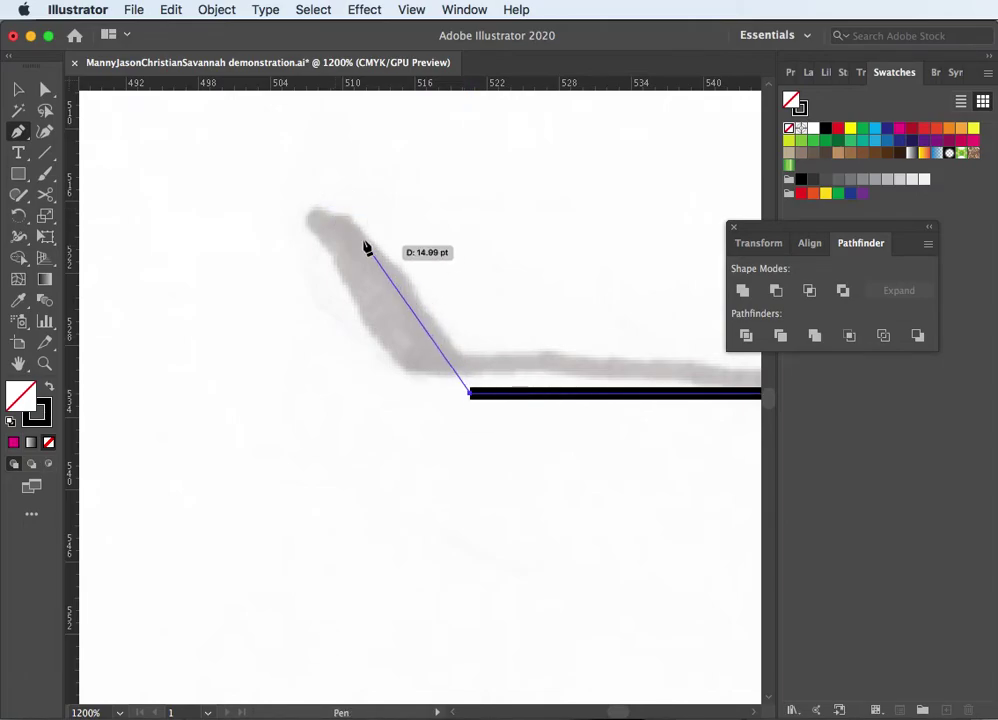
drag(316, 207, 249, 193)
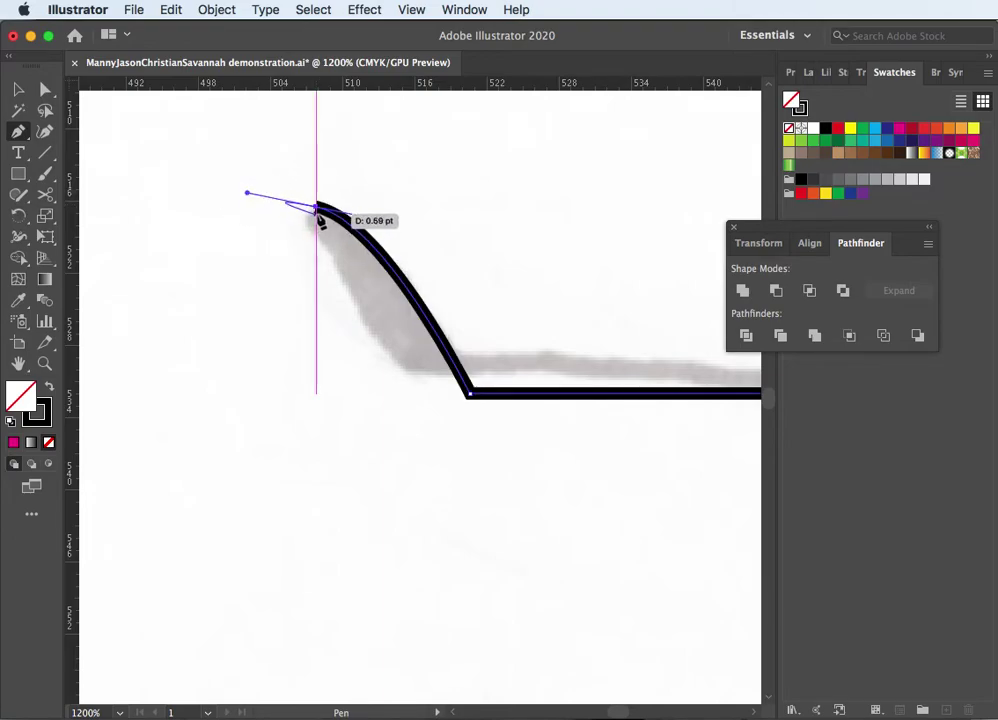
click(316, 208)
click(304, 219)
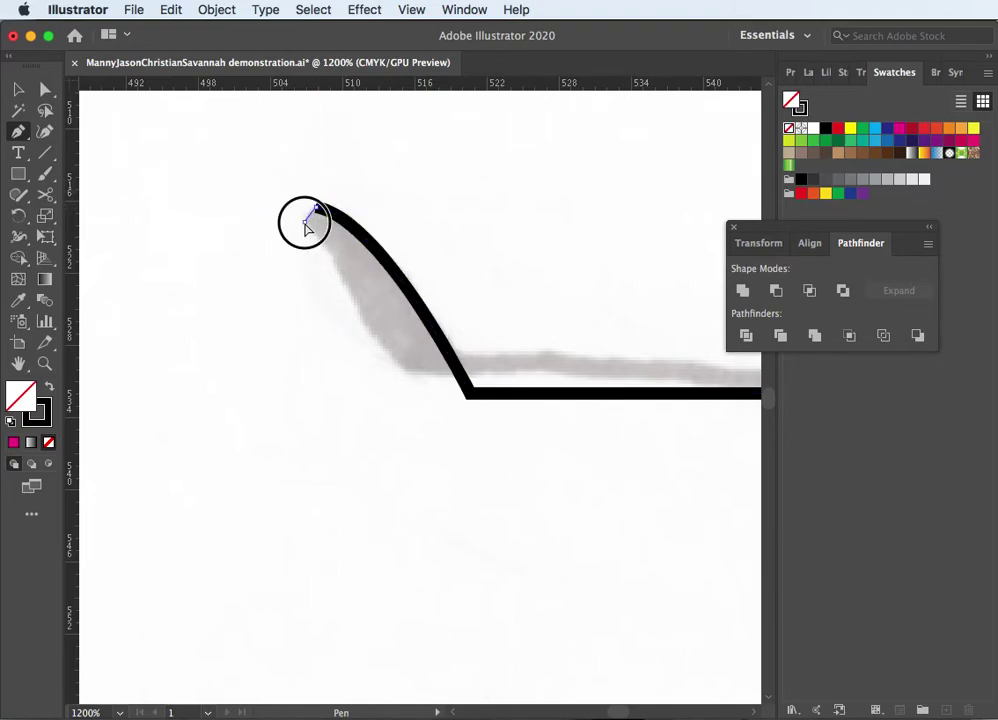
click(443, 420)
key(space)
drag(696, 442, 452, 455)
key(super+minus)
key(super+minus)
key(space)
drag(505, 352, 343, 441)
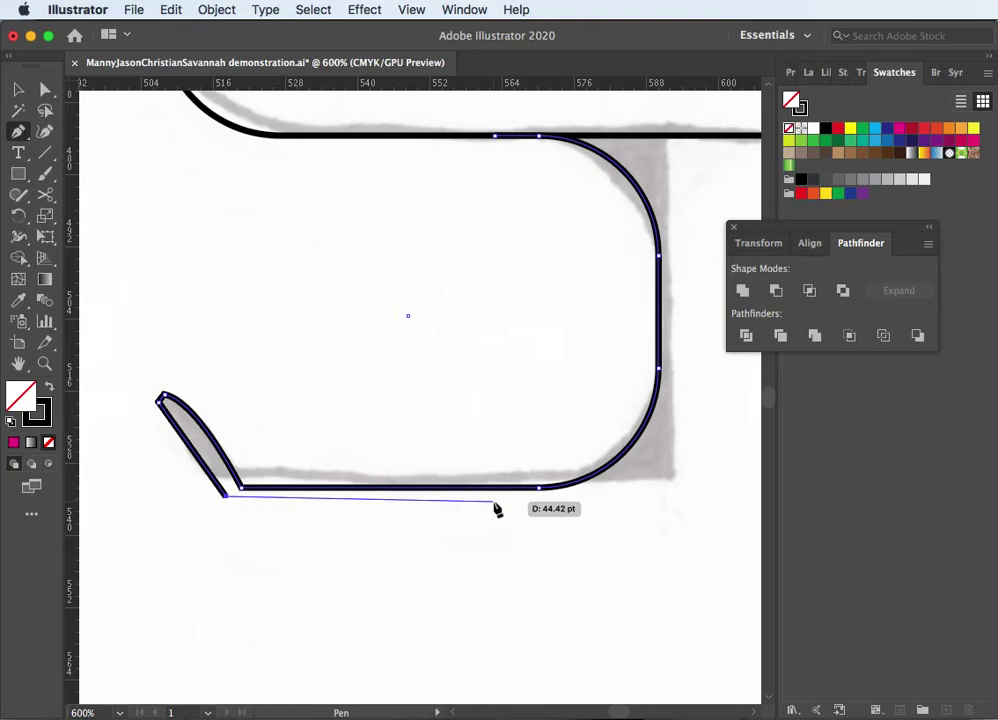
key(super+z)
key(super+z)
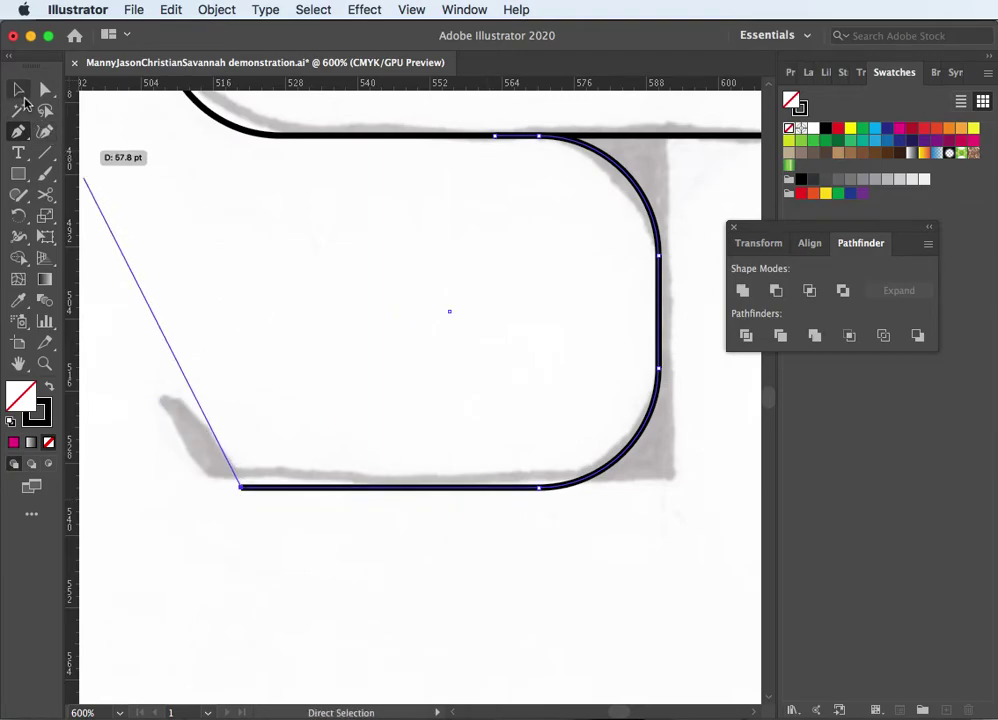
Raise the lower path's stroke weight to 2 pt in the Stroke panel
click(18, 89)
click(167, 239)
click(455, 489)
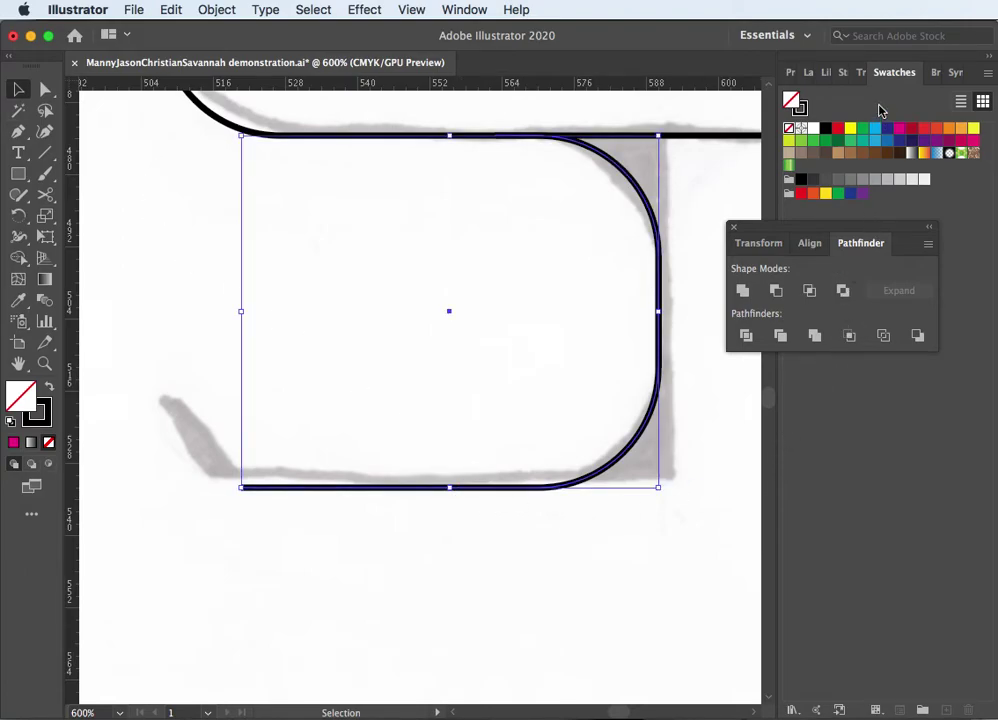
click(844, 74)
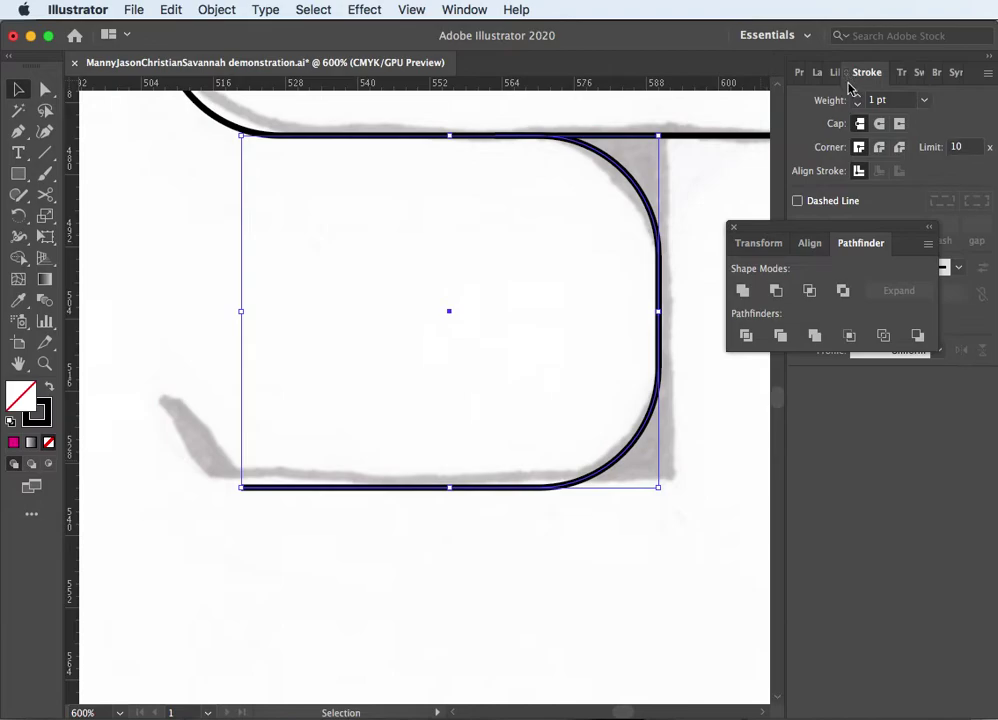
drag(855, 231, 858, 507)
click(858, 99)
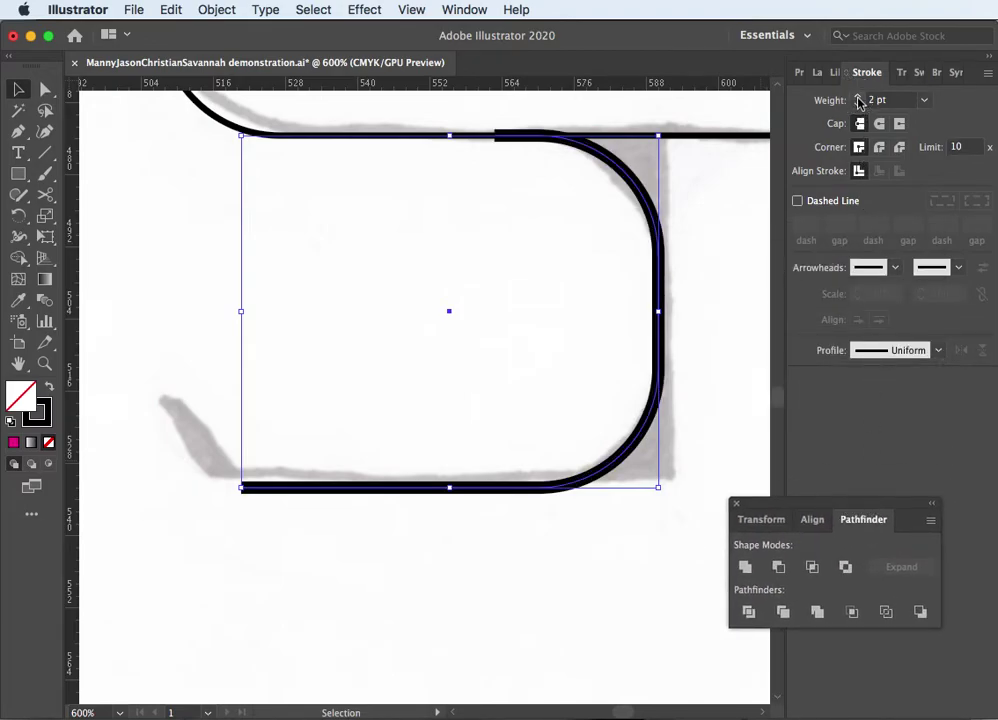
Give the top rounded shape a 2 pt stroke too, then marquee-select both paths
drag(586, 294, 535, 414)
click(458, 328)
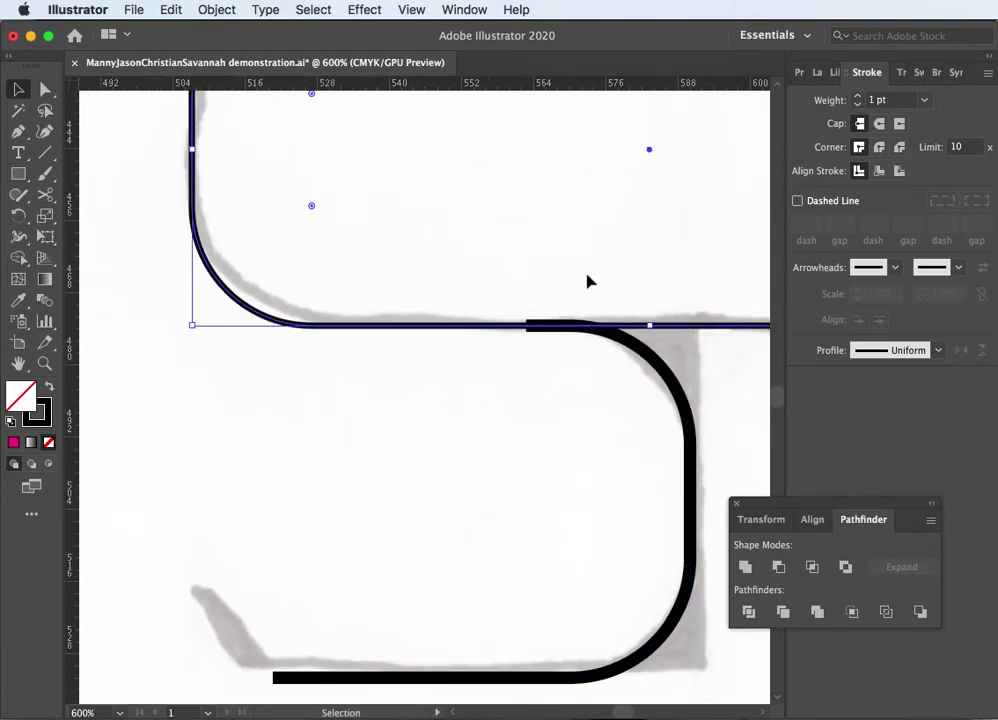
click(858, 99)
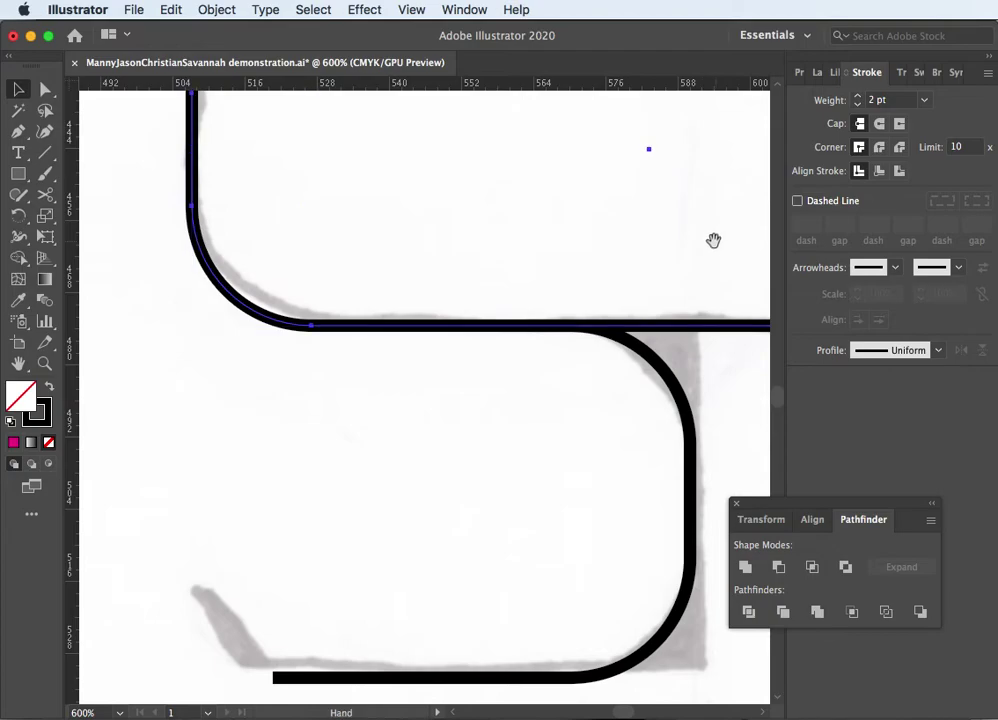
mouse_move(713, 238)
mouse_down()
mouse_move(631, 378)
mouse_move(628, 292)
mouse_up()
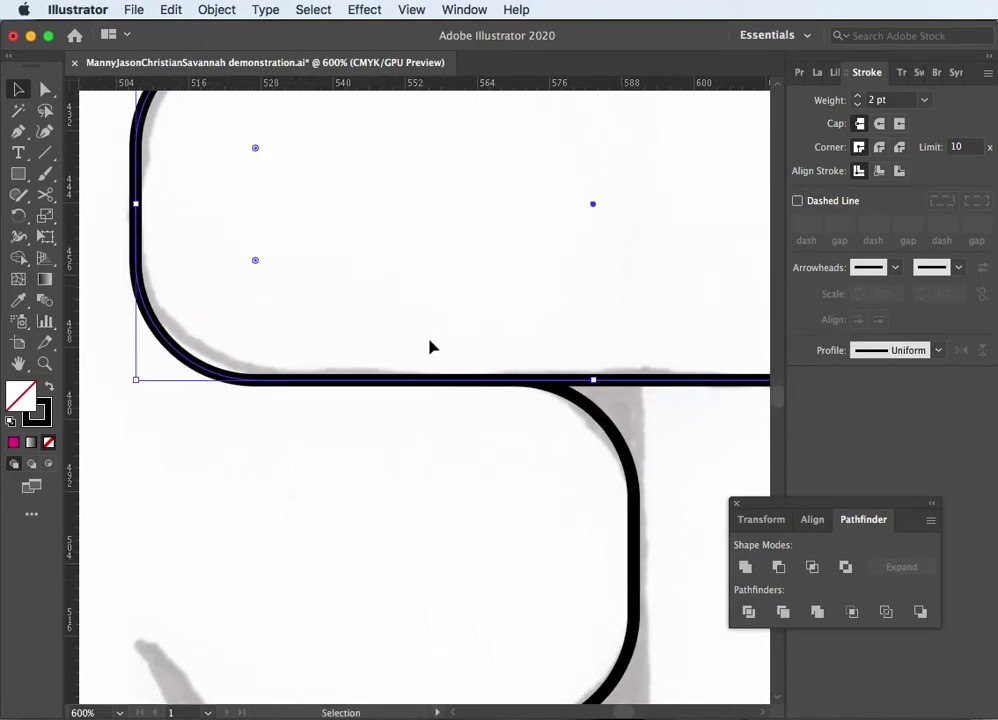
drag(418, 330, 655, 500)
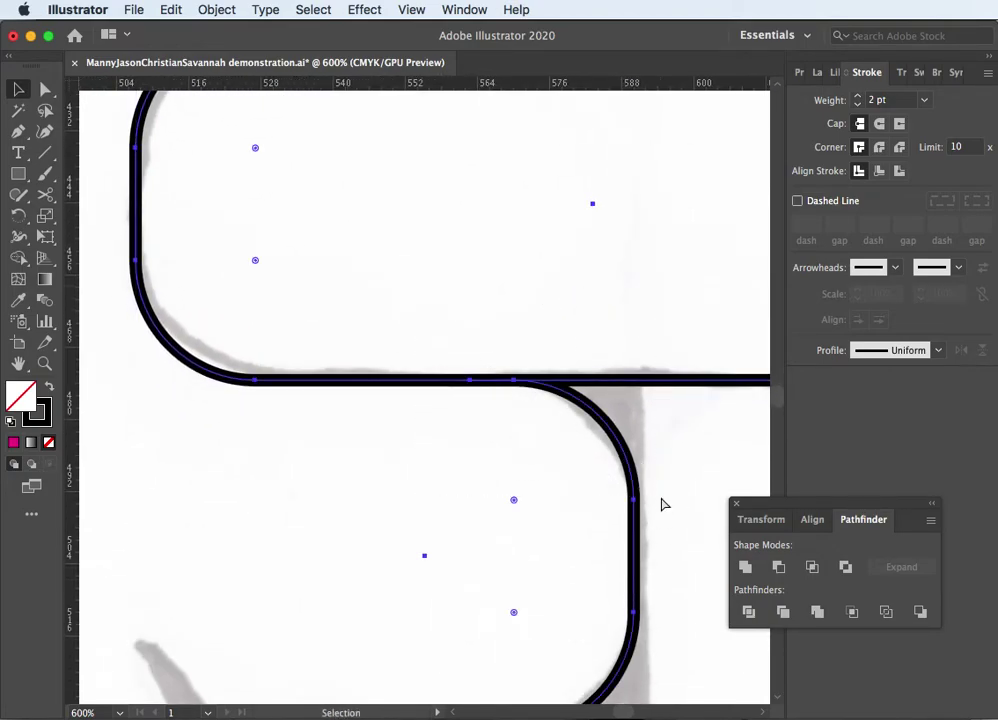
key(super+minus)
click(218, 11)
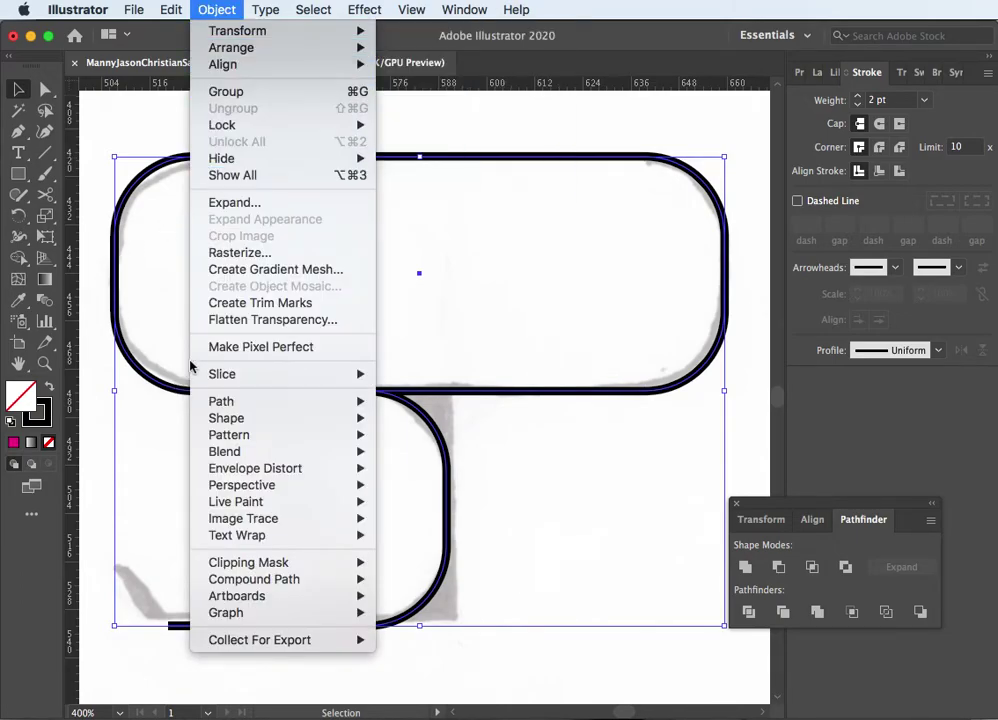
Apply Outline Stroke so both S paths' 2 pt strokes become black-filled shapes
mouse_move(233, 401)
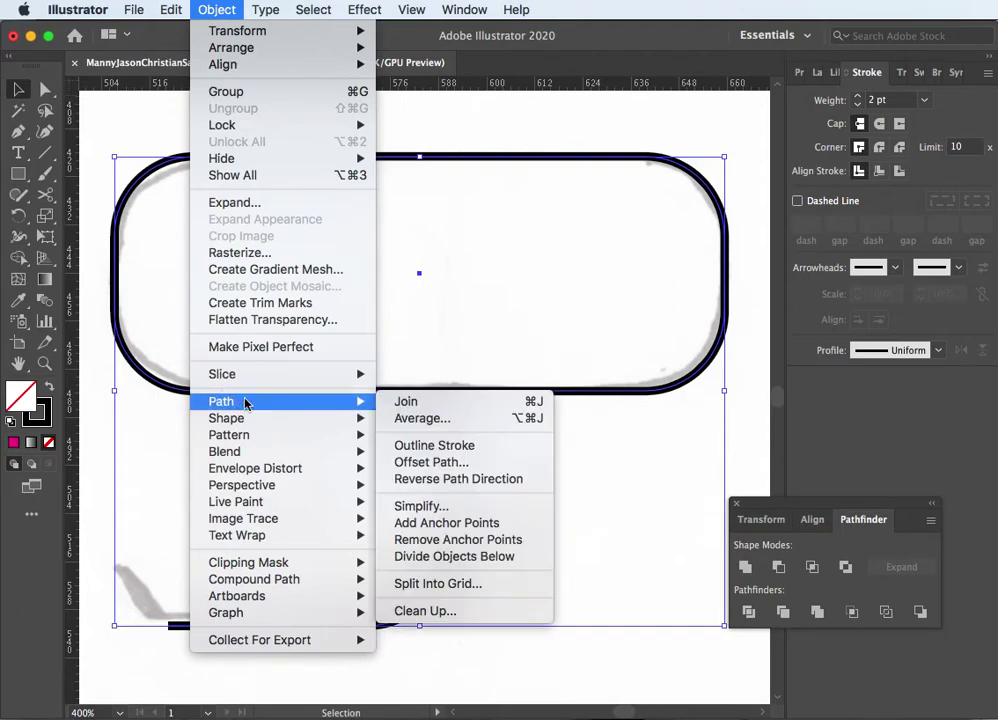
click(440, 447)
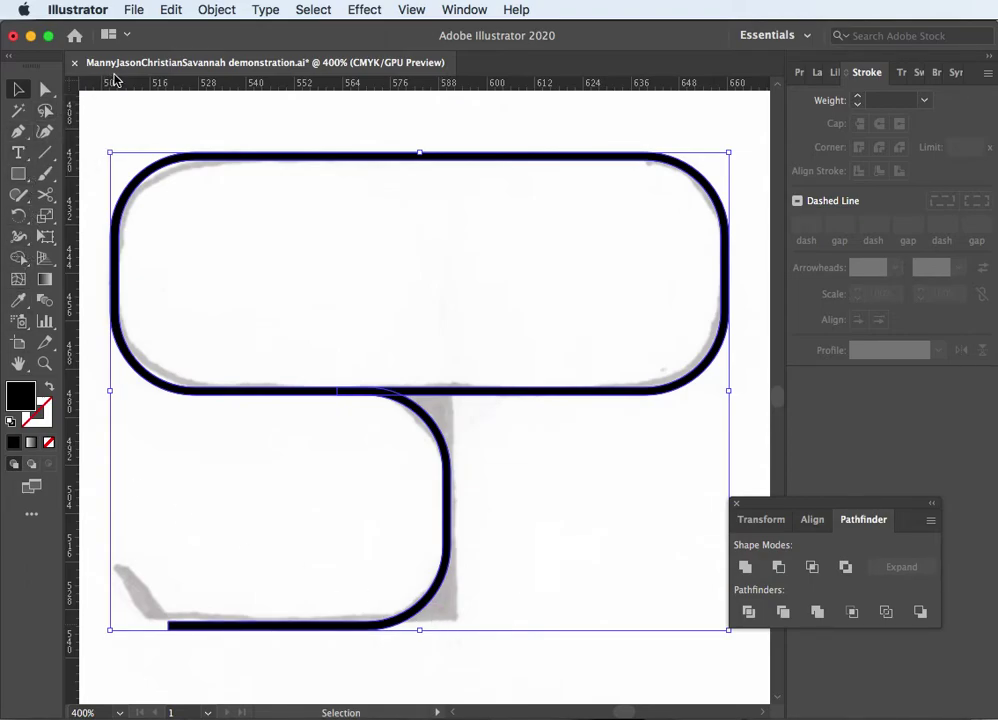
Add a horizontal guide along the S's bottom and a vertical guide at the stem's right edge, and show guides
drag(145, 88, 212, 640)
click(216, 641)
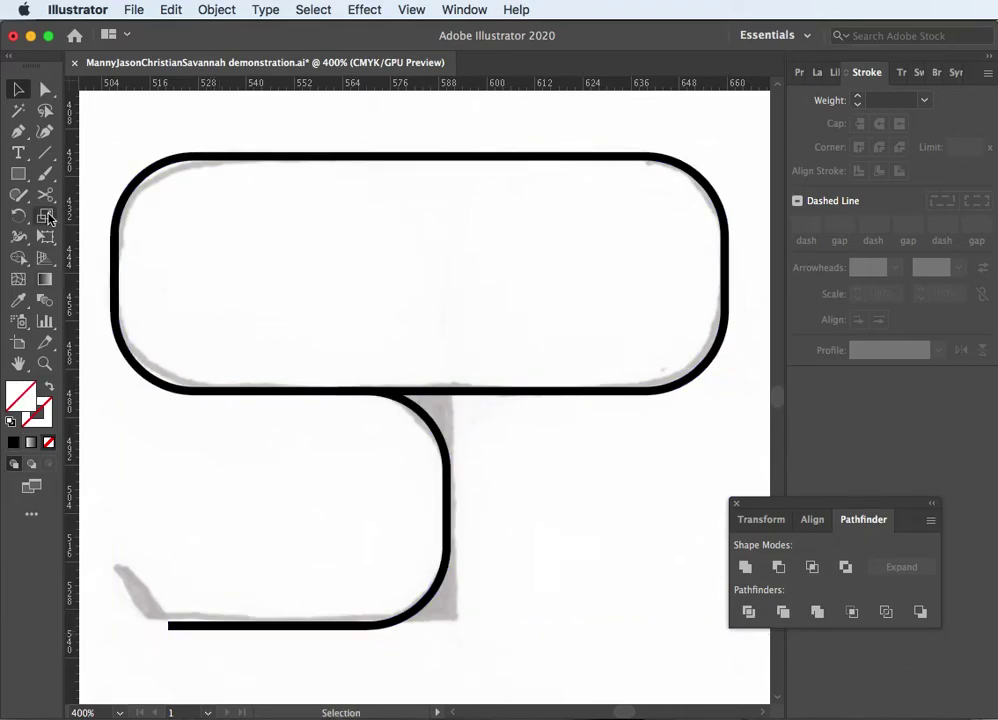
drag(68, 192, 460, 22)
click(424, 12)
mouse_move(512, 633)
click(628, 637)
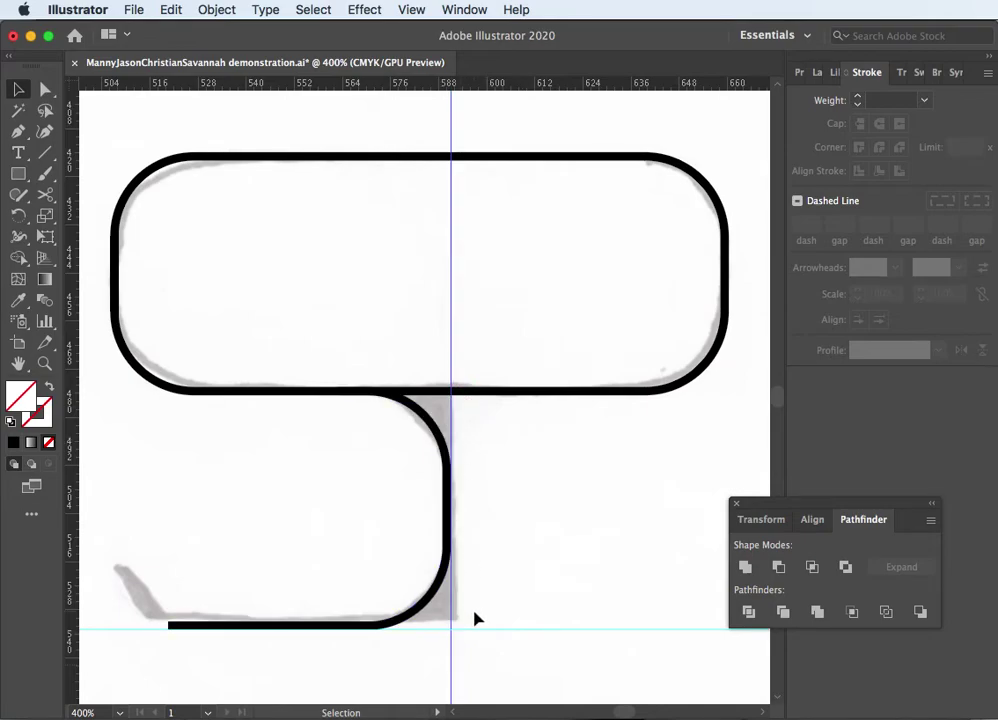
key(super+plus)
key(super+plus)
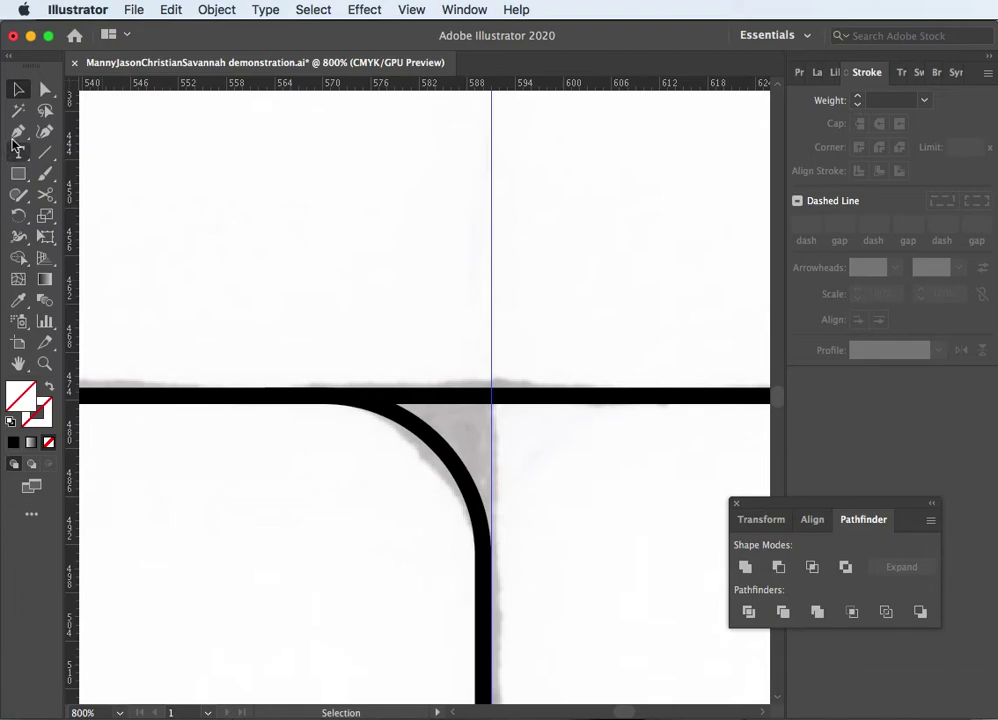
click(19, 133)
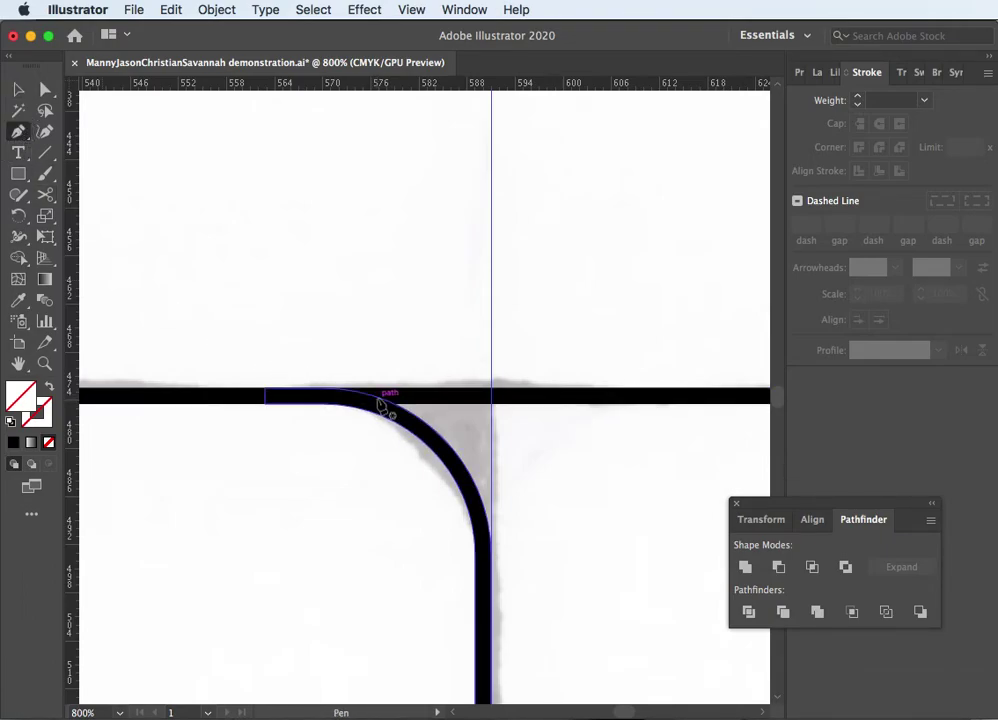
Draw a closed Pen patch where the S's top bar meets its vertical stroke, curving along the inner bend
click(380, 398)
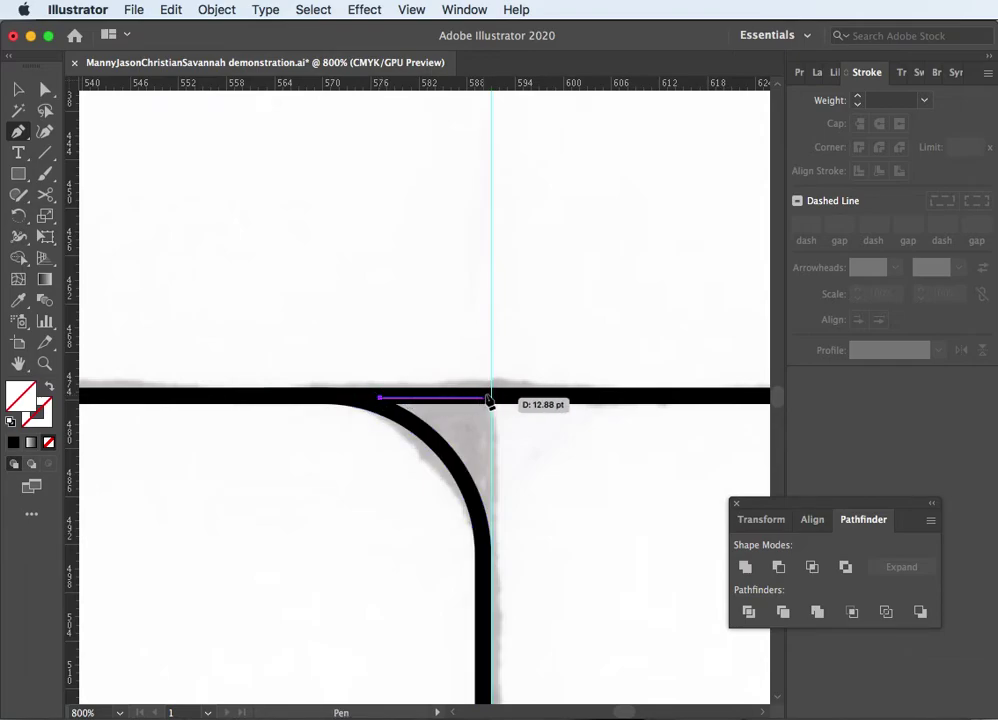
click(490, 397)
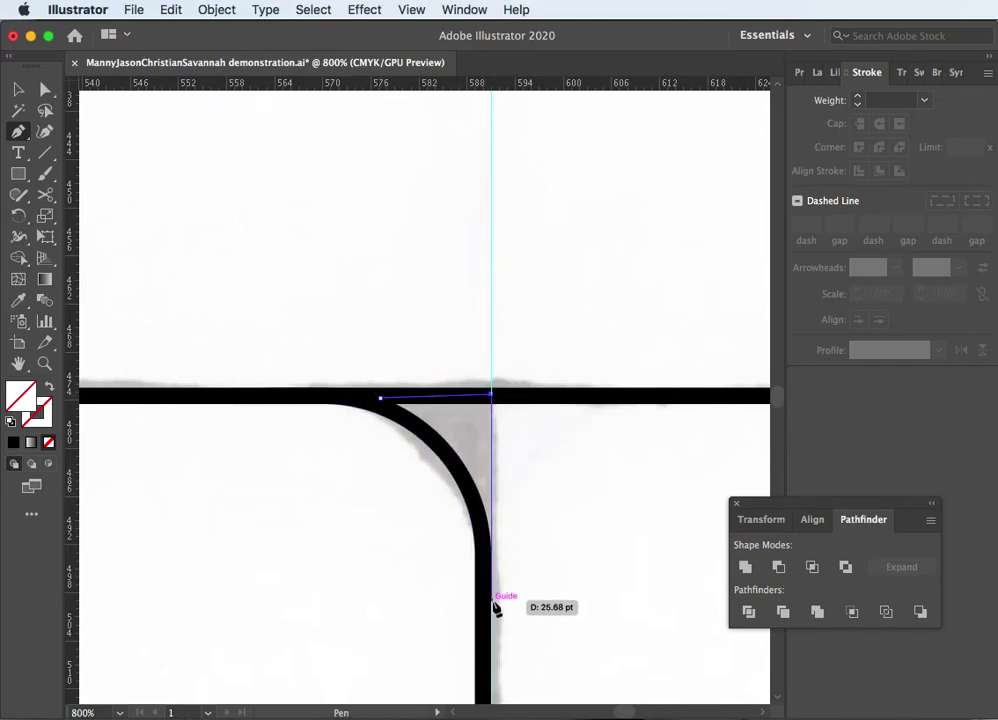
click(490, 601)
drag(468, 485, 456, 463)
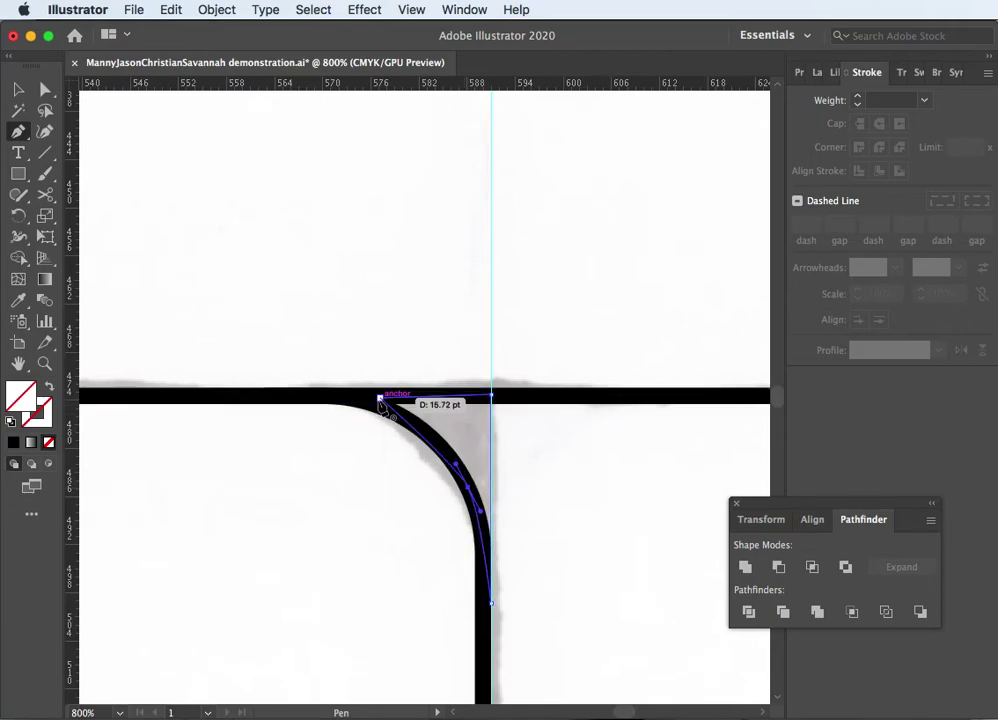
click(379, 399)
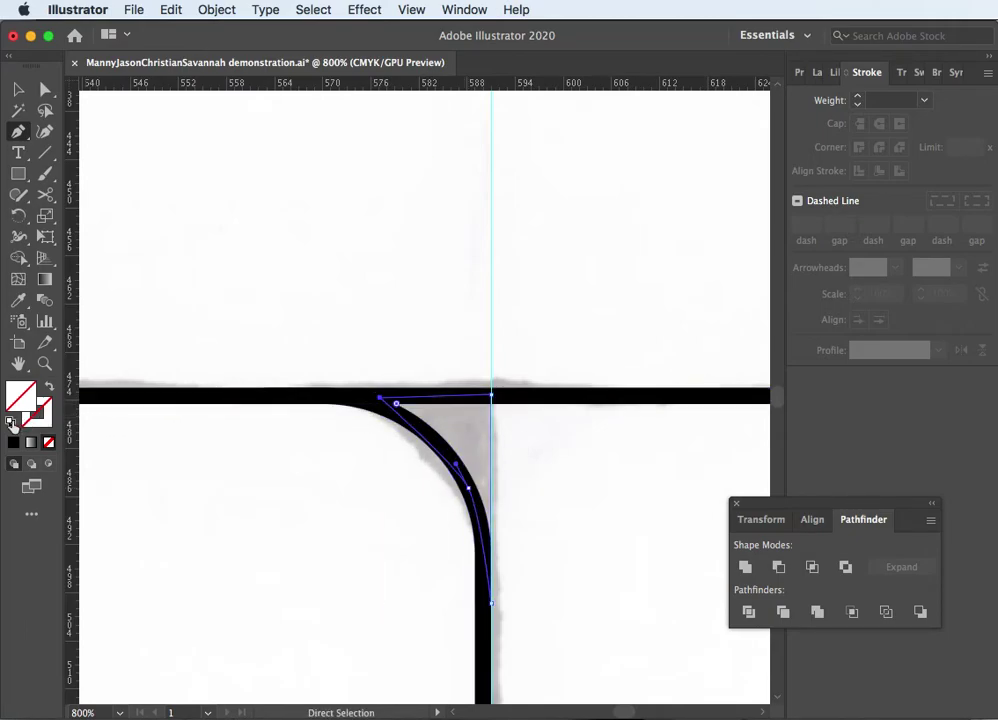
Fill the patch with red F21111 and remove its outline
click(11, 423)
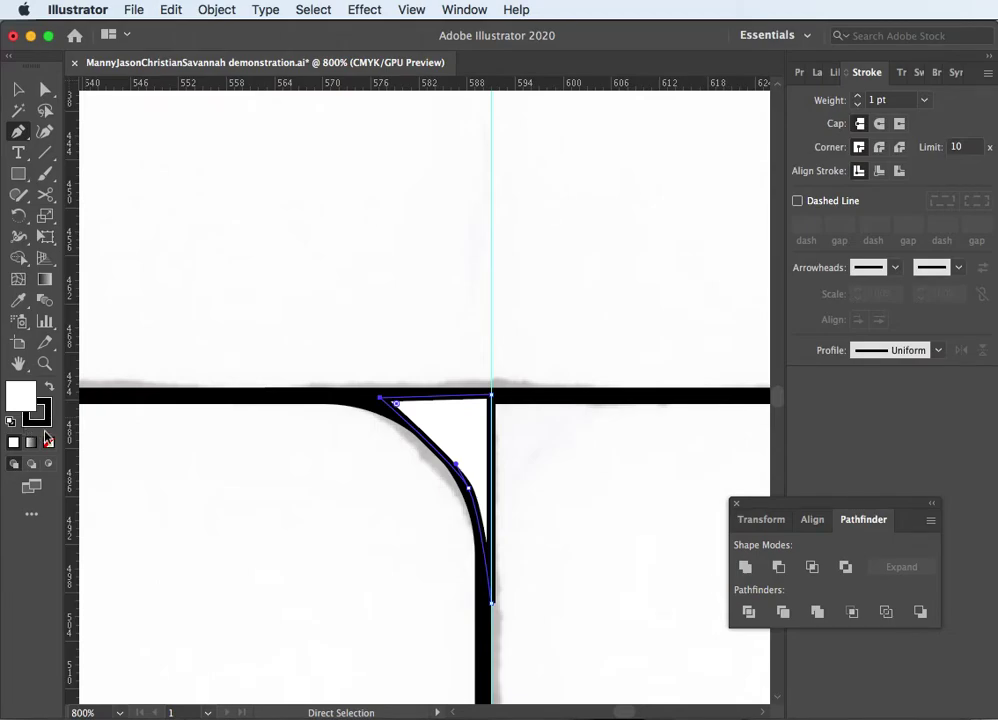
double_click(21, 401)
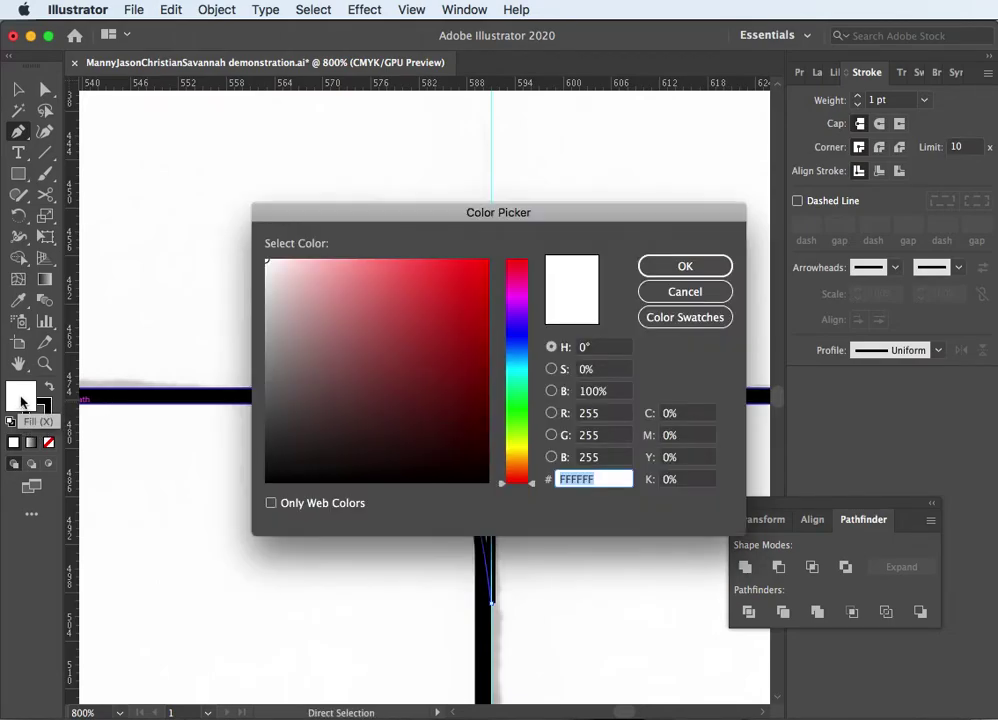
click(473, 270)
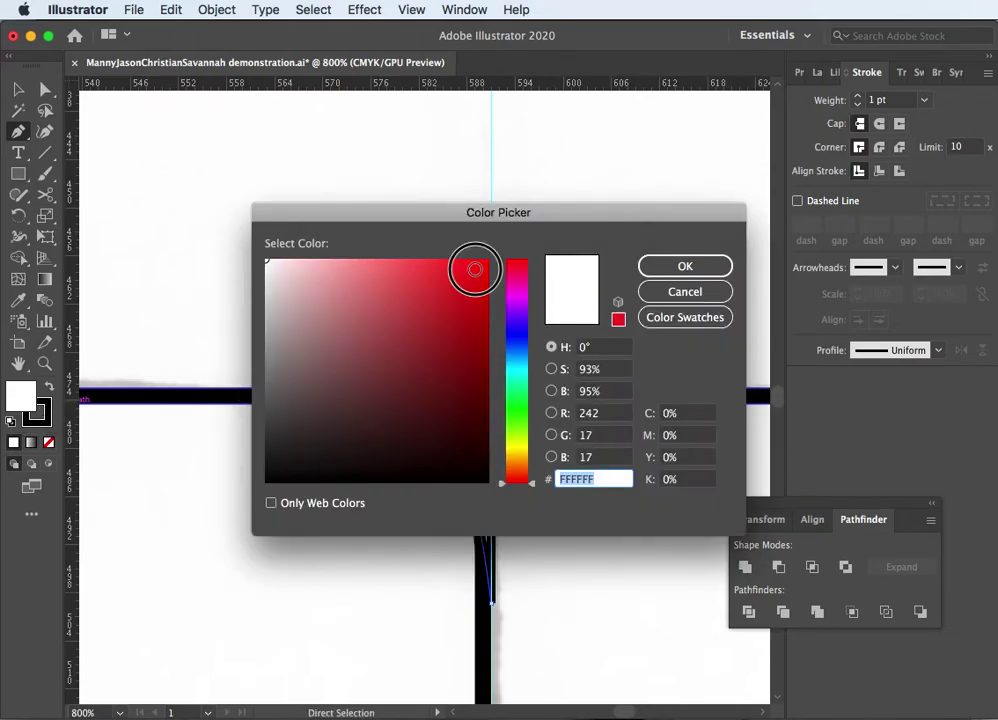
click(661, 268)
drag(568, 607, 551, 412)
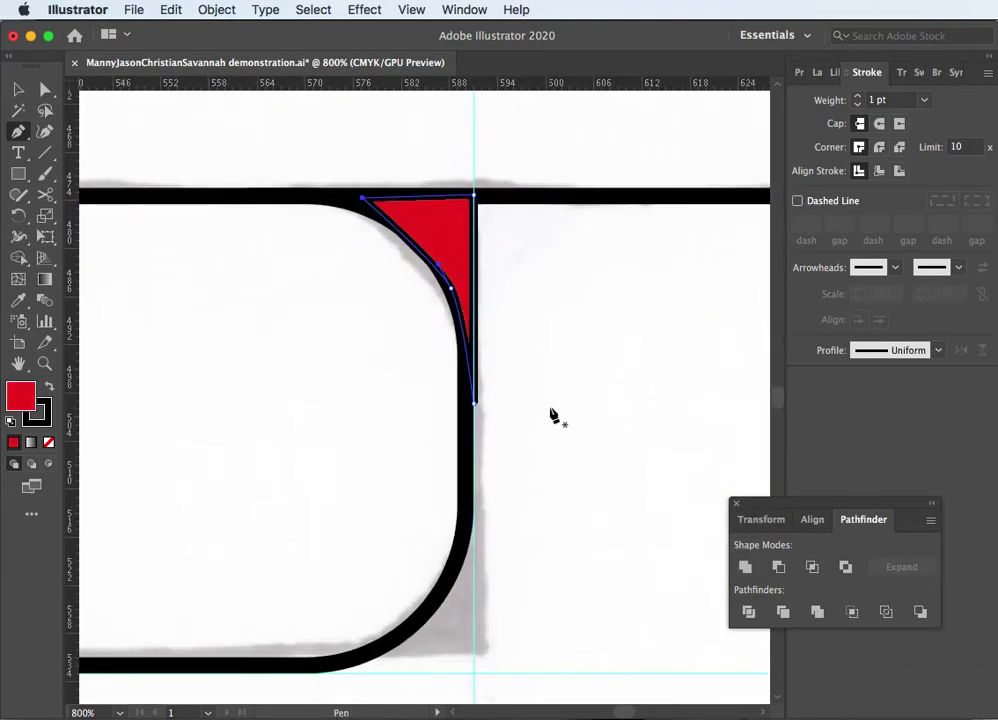
click(42, 420)
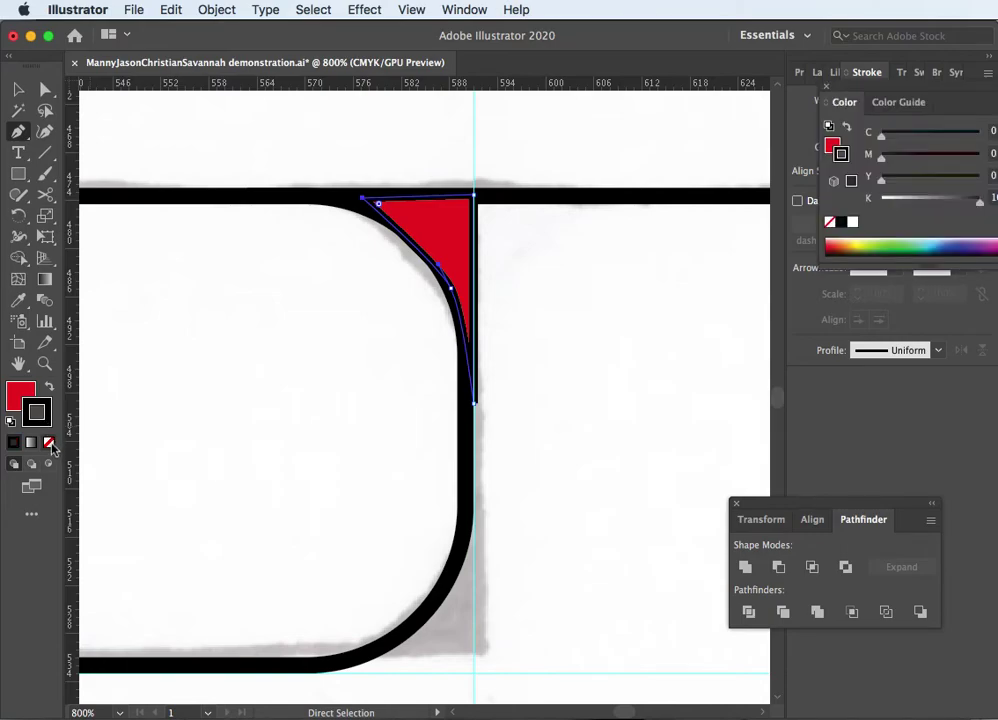
click(50, 444)
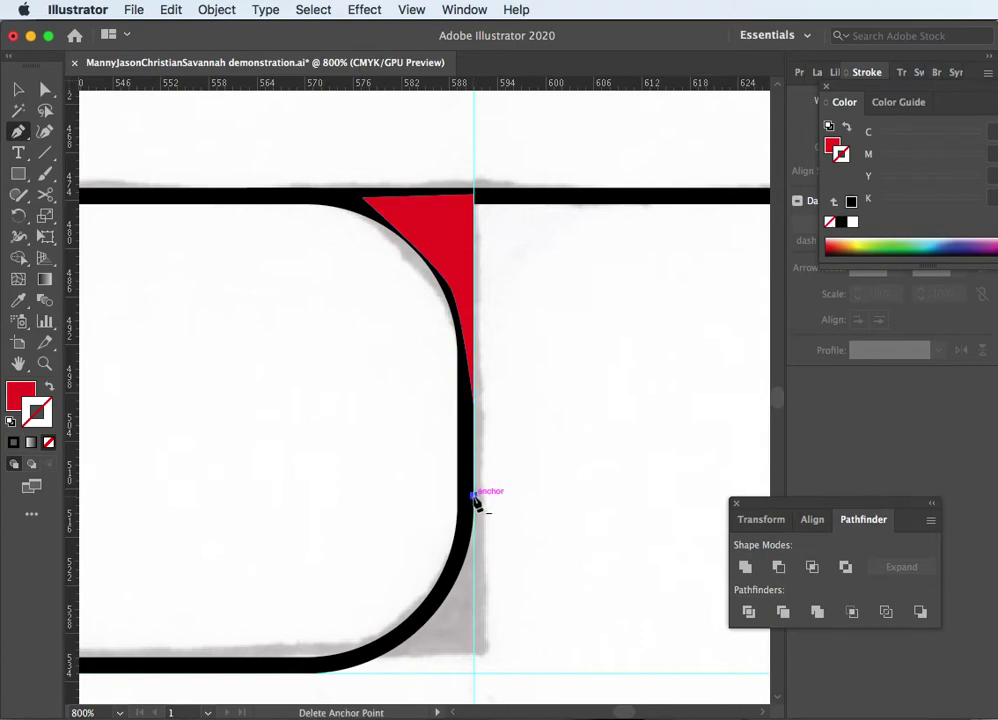
Draw a curved Pen patch in the S's lower-right corner and make it solid red with no stroke
key(super+equal)
key(super+equal)
drag(424, 400, 541, 330)
click(573, 497)
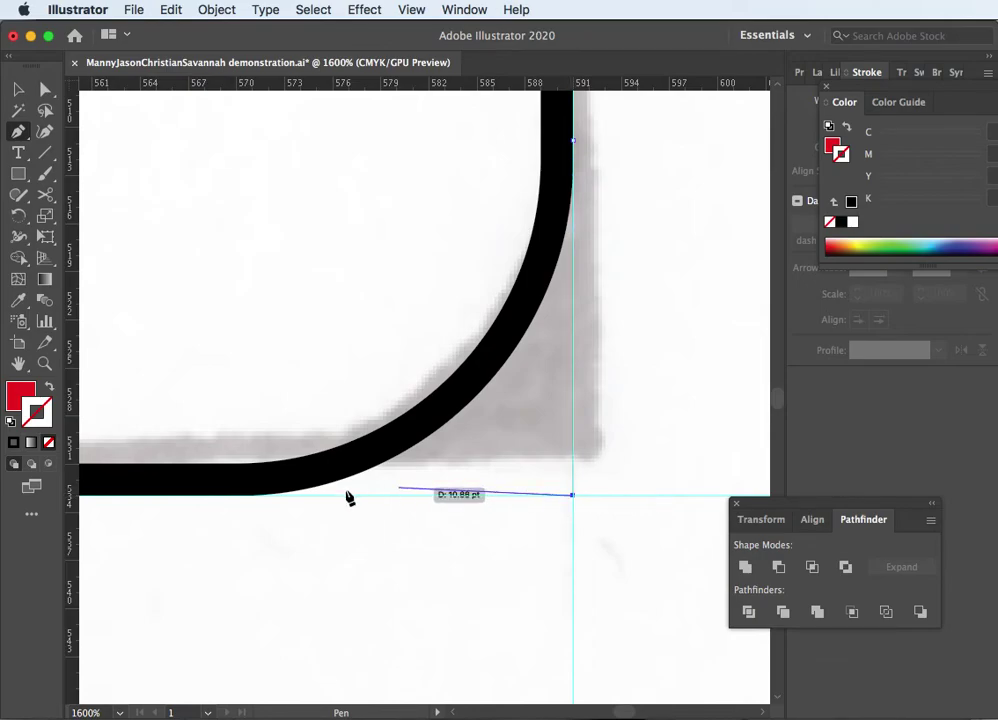
mouse_move(240, 497)
mouse_down()
mouse_move(345, 470)
mouse_move(82, 414)
mouse_move(84, 396)
mouse_up()
key(shift+x)
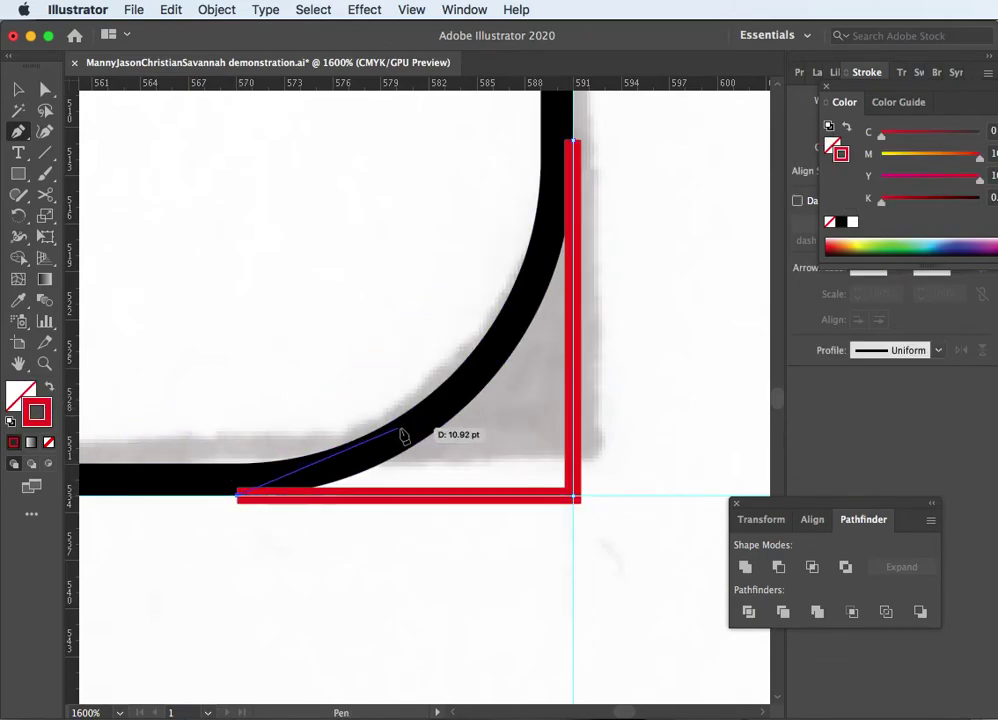
drag(410, 426, 463, 397)
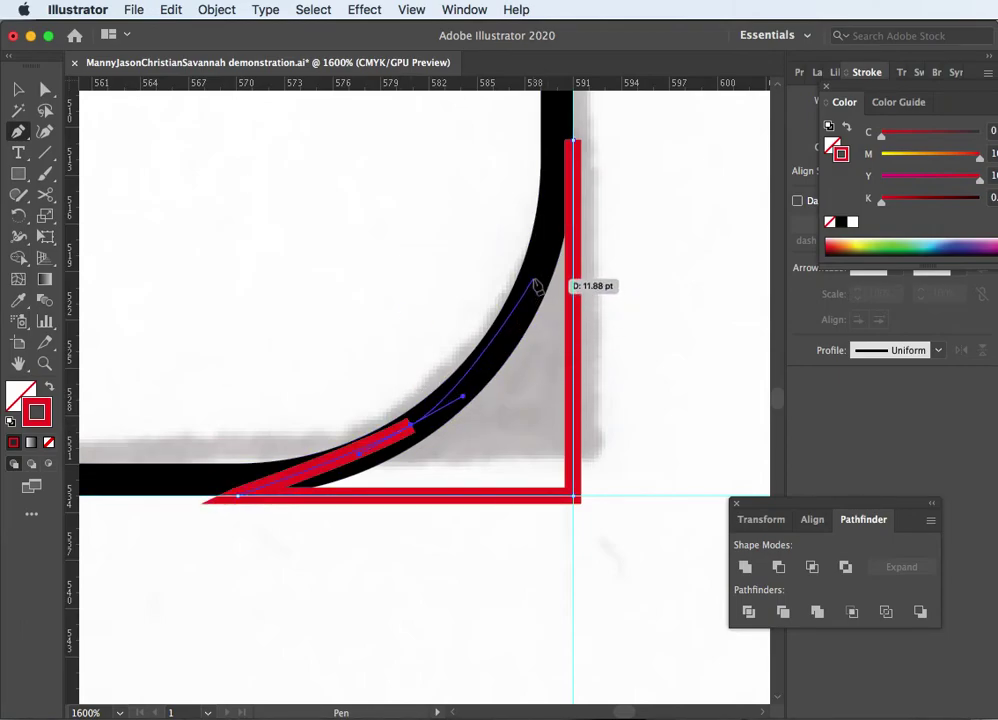
drag(533, 283, 547, 246)
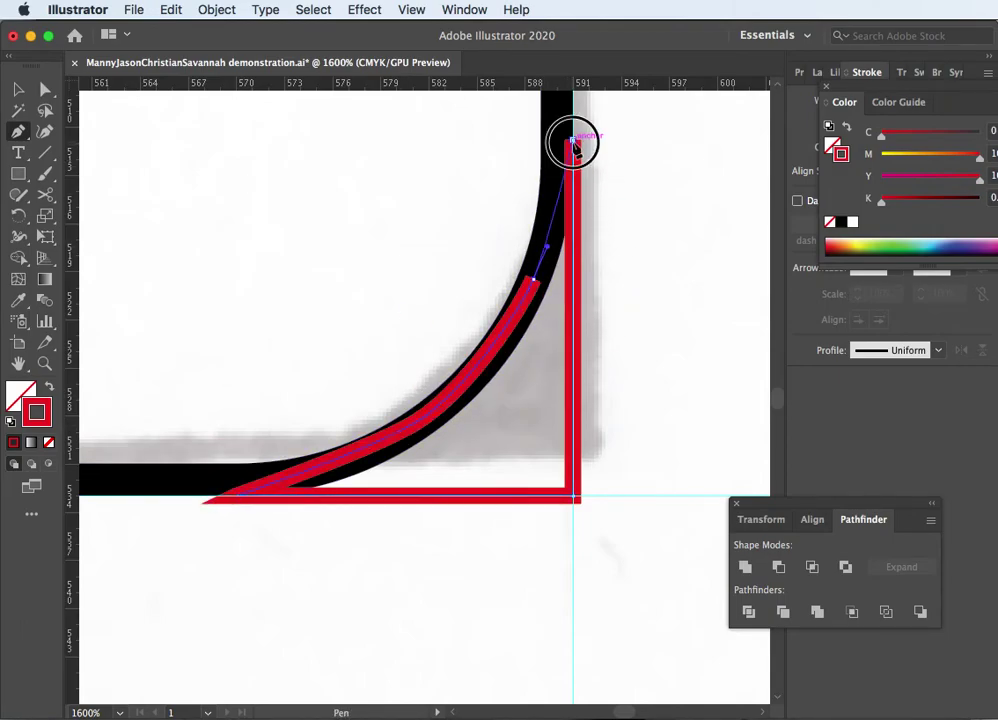
drag(574, 145, 564, 163)
click(48, 392)
key(super+minus)
key(super+minus)
key(super+minus)
key(super+minus)
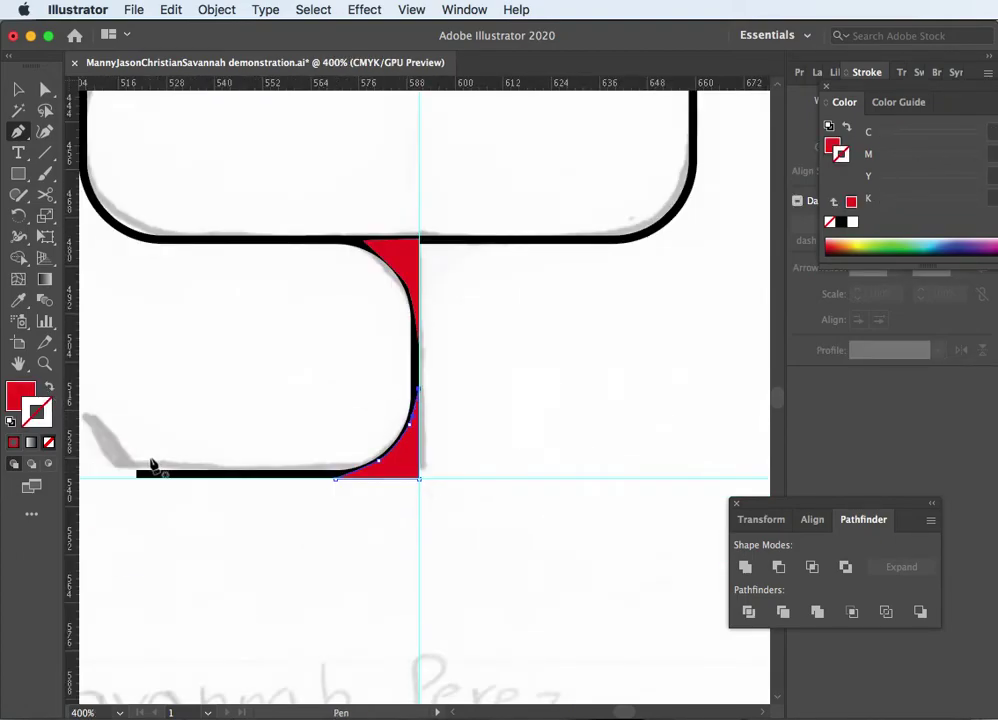
Zoom to the S's lower-left end and trace the slanted tail's top corner with the Pen
drag(140, 457, 352, 512)
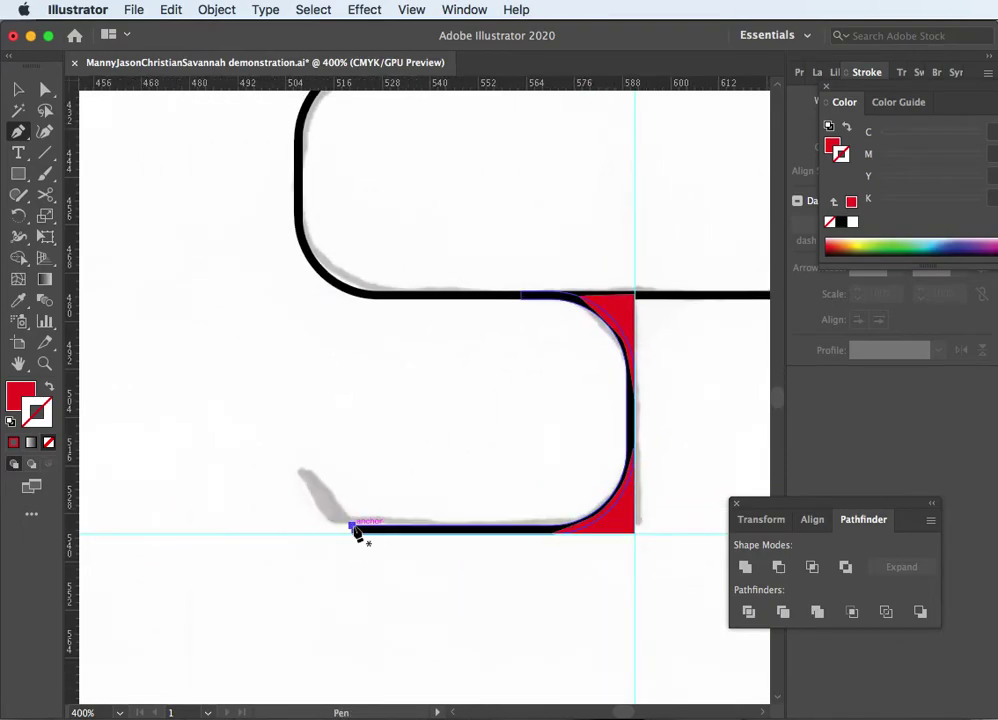
key(super+equal)
key(super+equal)
key(super+equal)
key(super+equal)
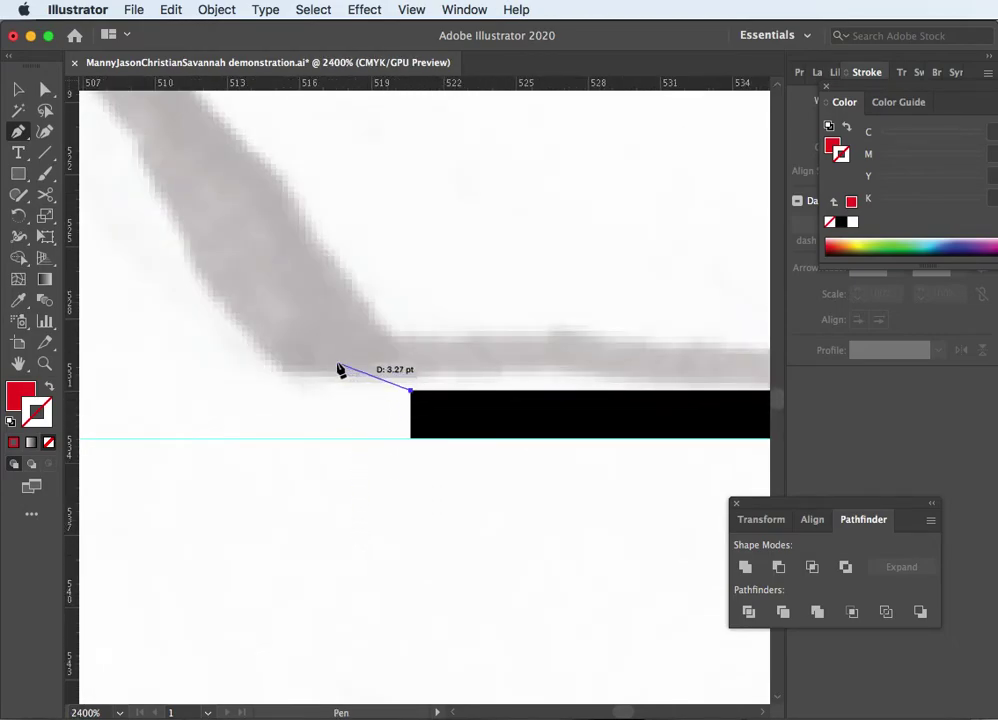
drag(330, 355, 437, 541)
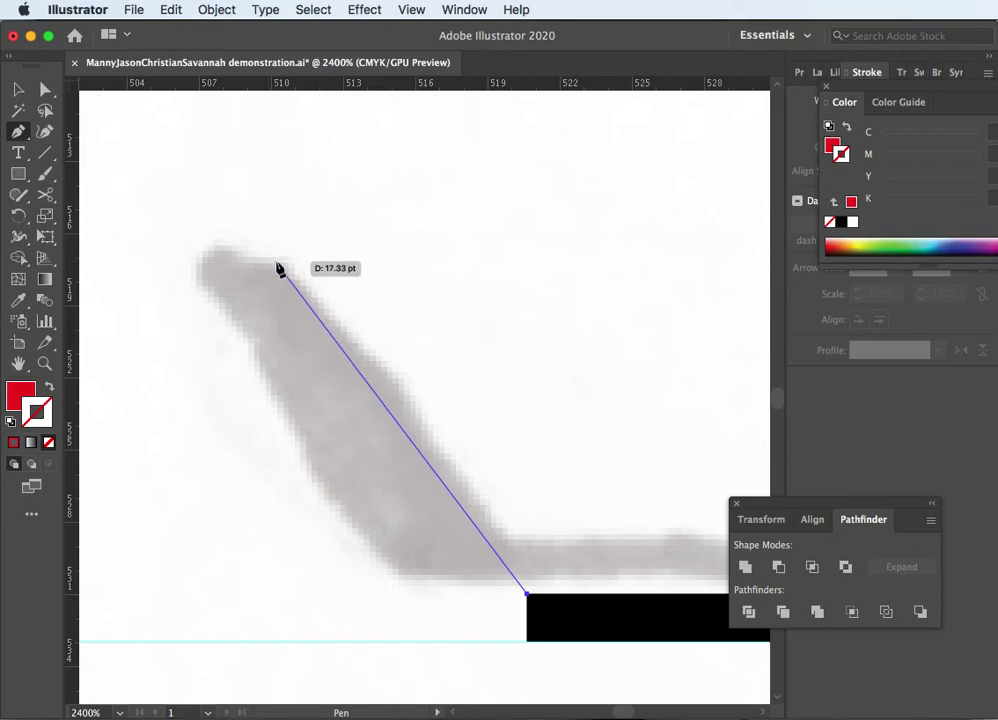
click(277, 263)
drag(201, 242, 141, 243)
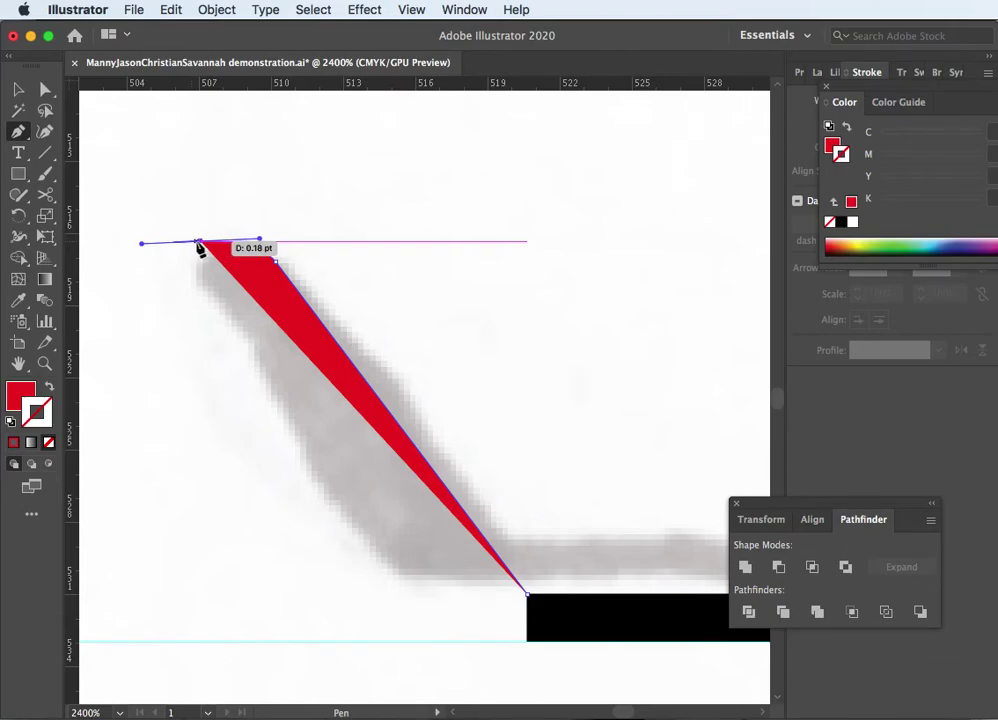
click(199, 243)
click(50, 388)
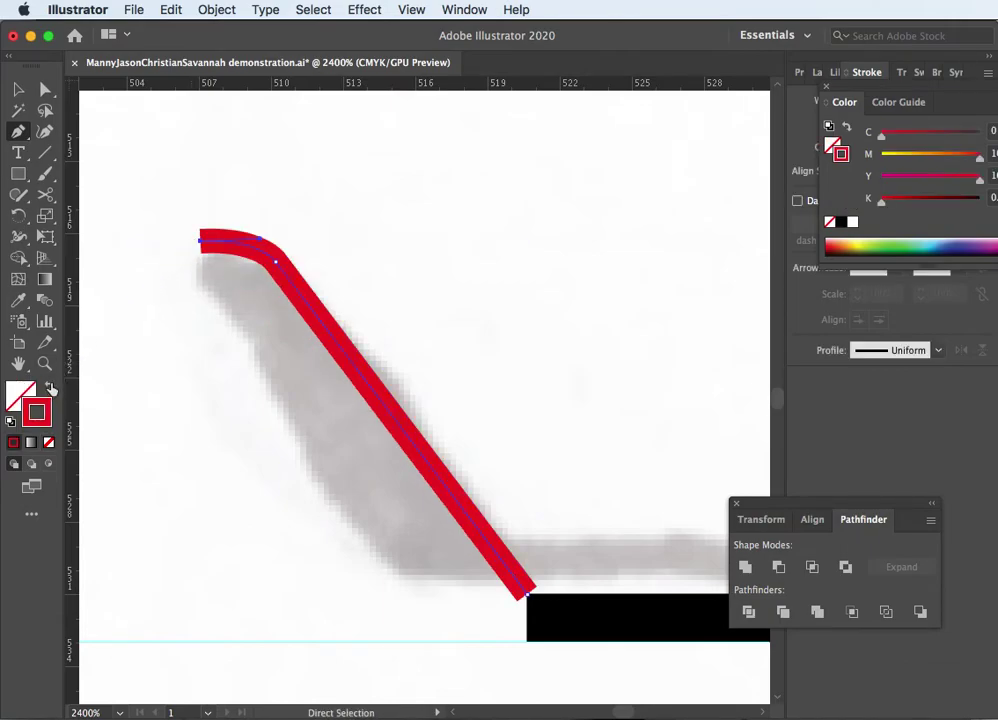
Finish the tail along the baseline guide, close it, fill it solid red without stroke, and zoom out
click(447, 641)
click(554, 641)
click(558, 621)
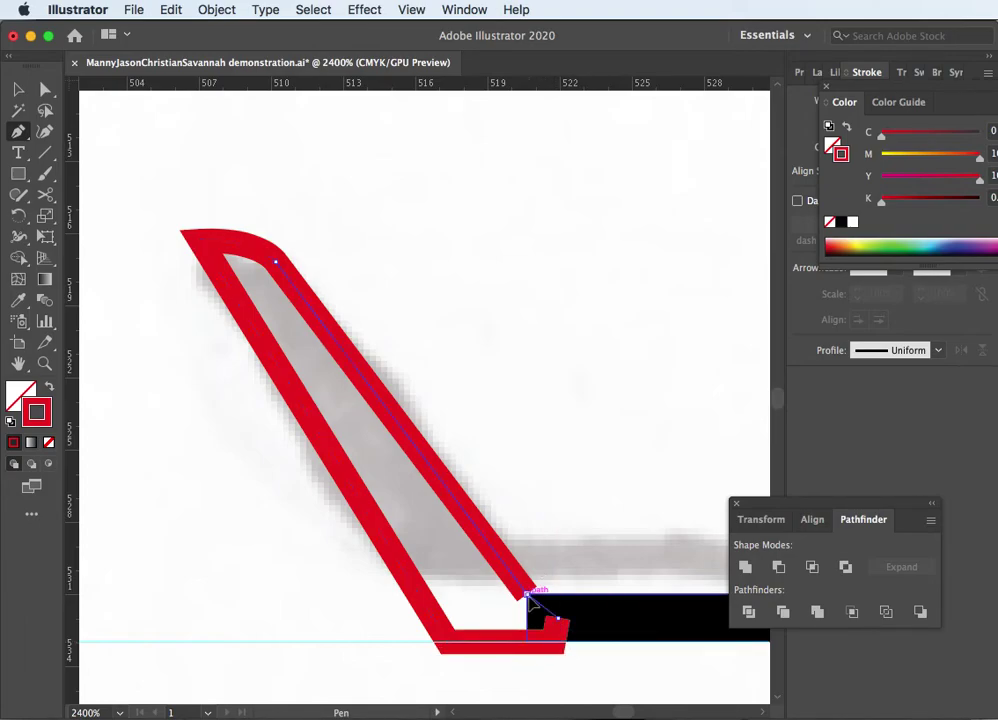
click(528, 594)
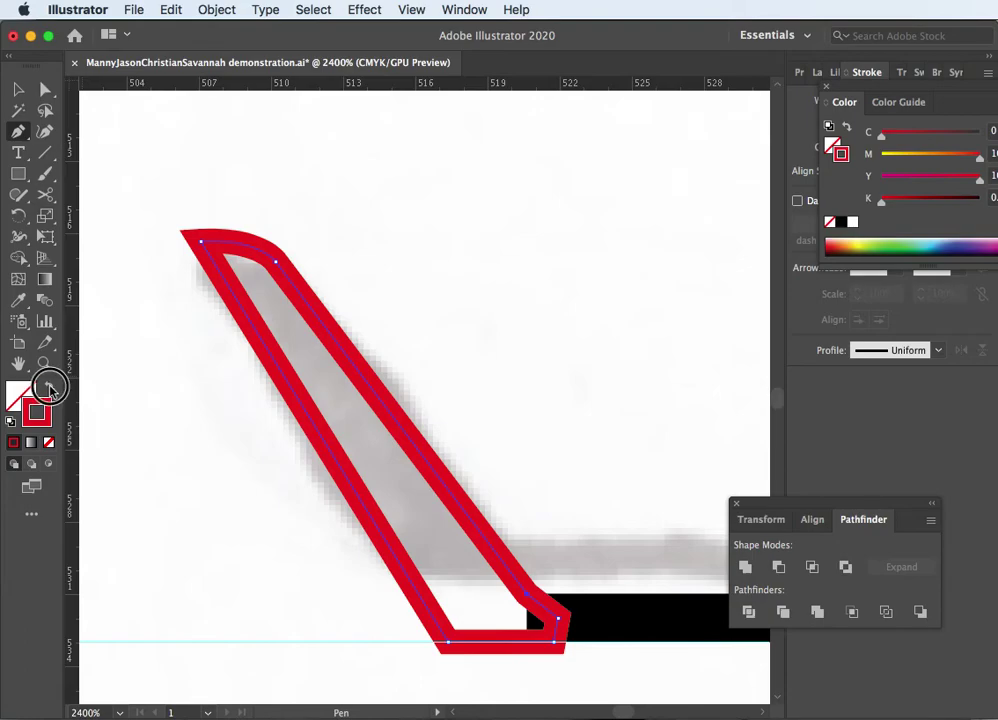
click(48, 389)
click(26, 99)
click(110, 165)
key(super+minus)
key(super+minus)
key(super+minus)
drag(612, 273, 378, 486)
key(super+minus)
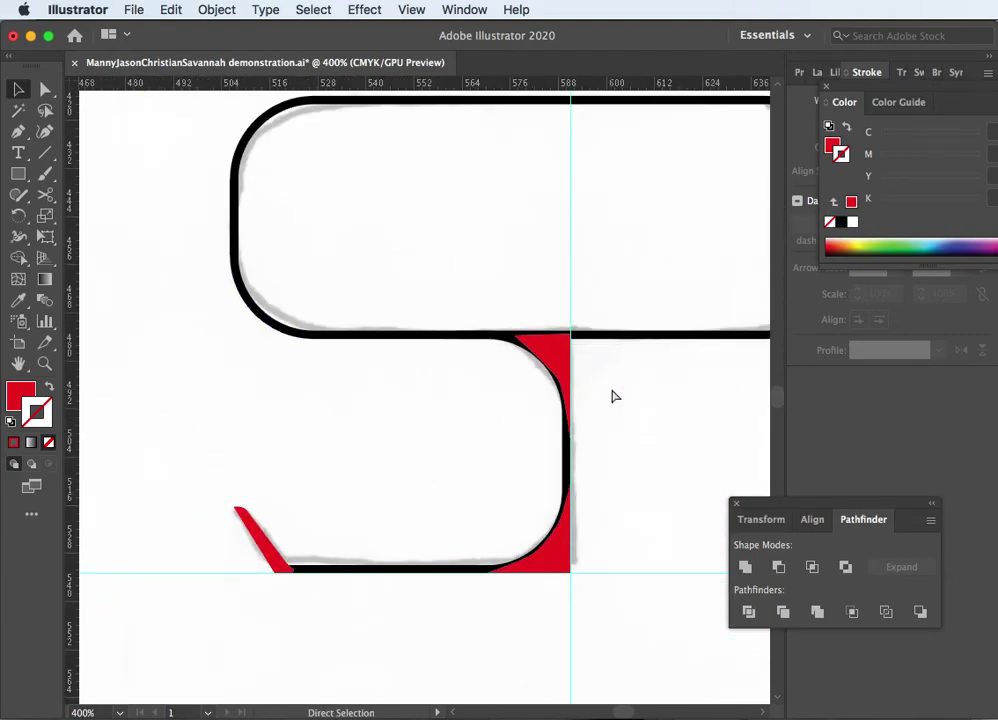
Colour the S's upper loop path blue from the Color panel spectrum
click(250, 305)
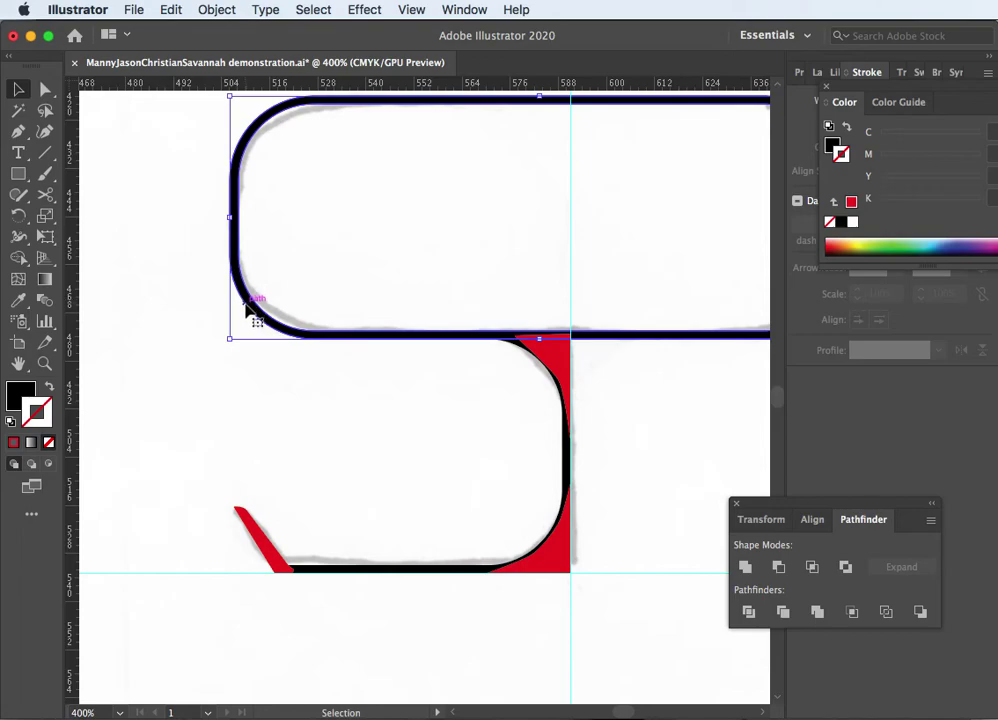
click(947, 240)
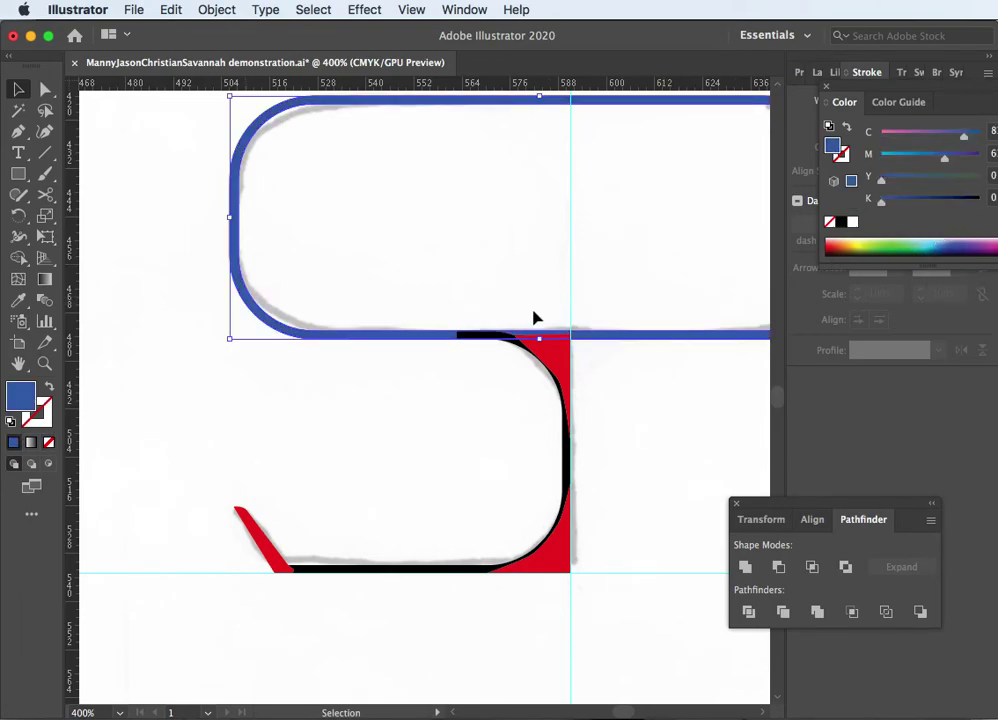
click(414, 574)
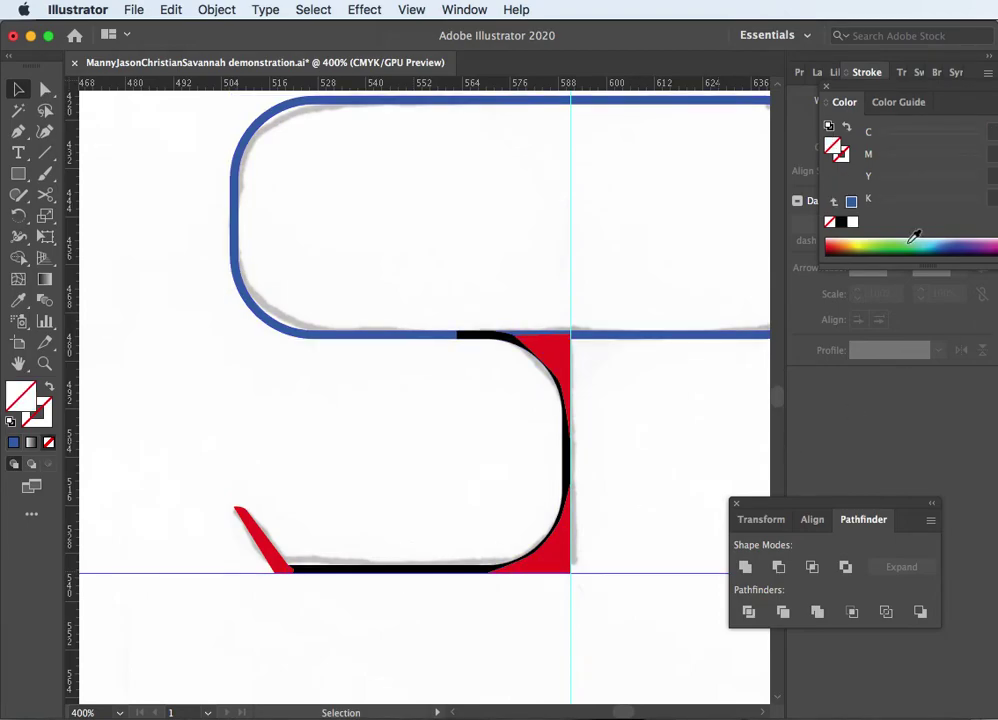
Colour the S's lower curve path green, then deselect and zoom out
click(906, 242)
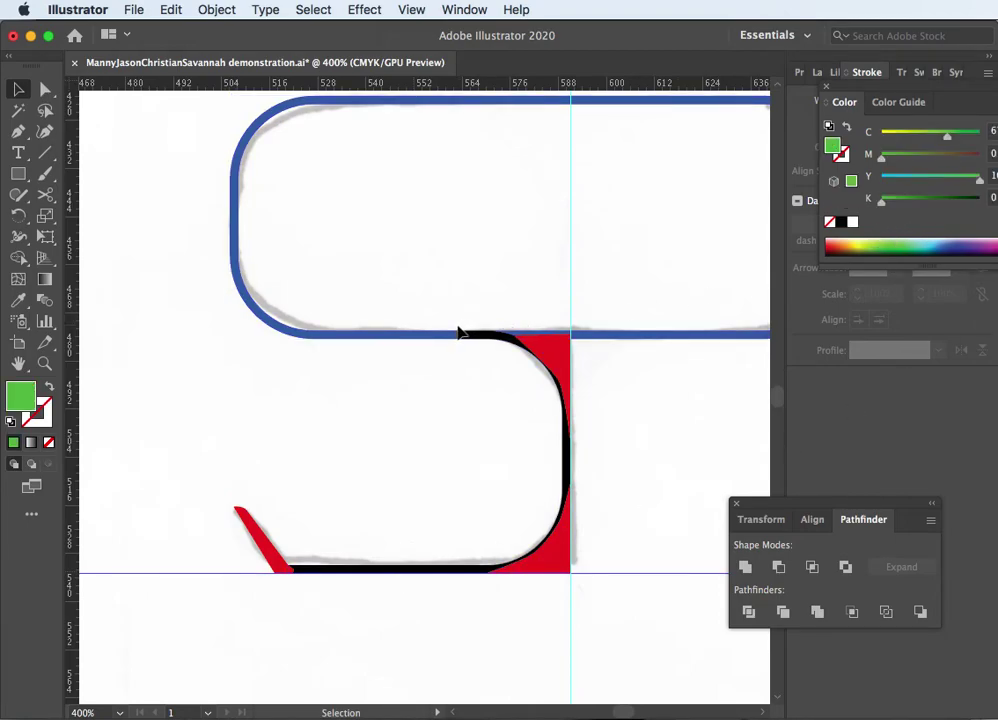
key(a)
key(v)
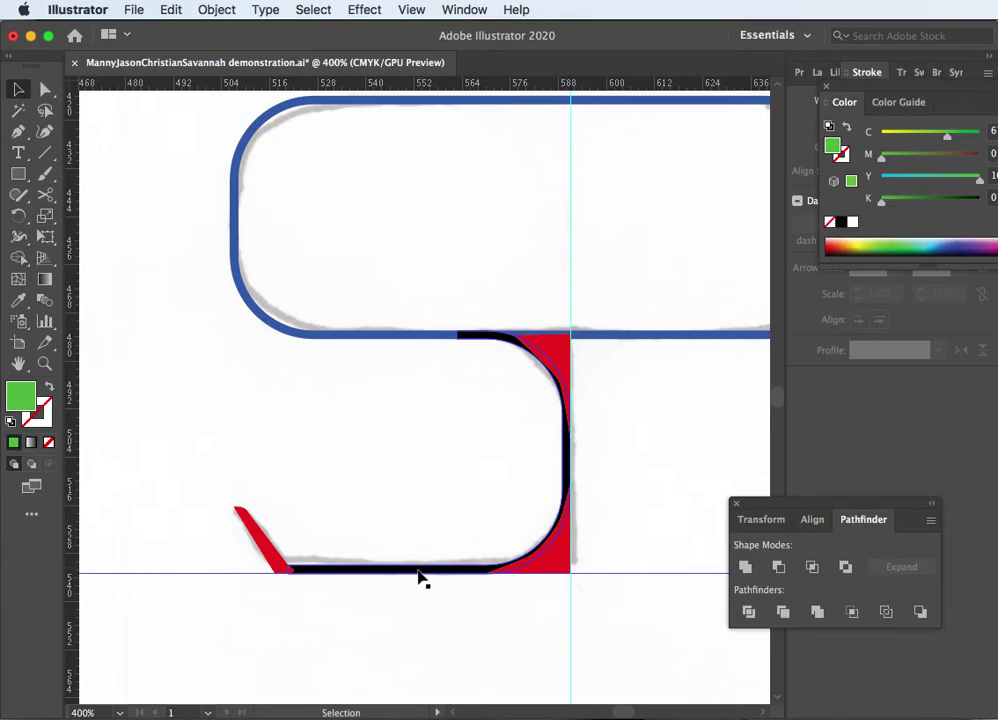
click(419, 573)
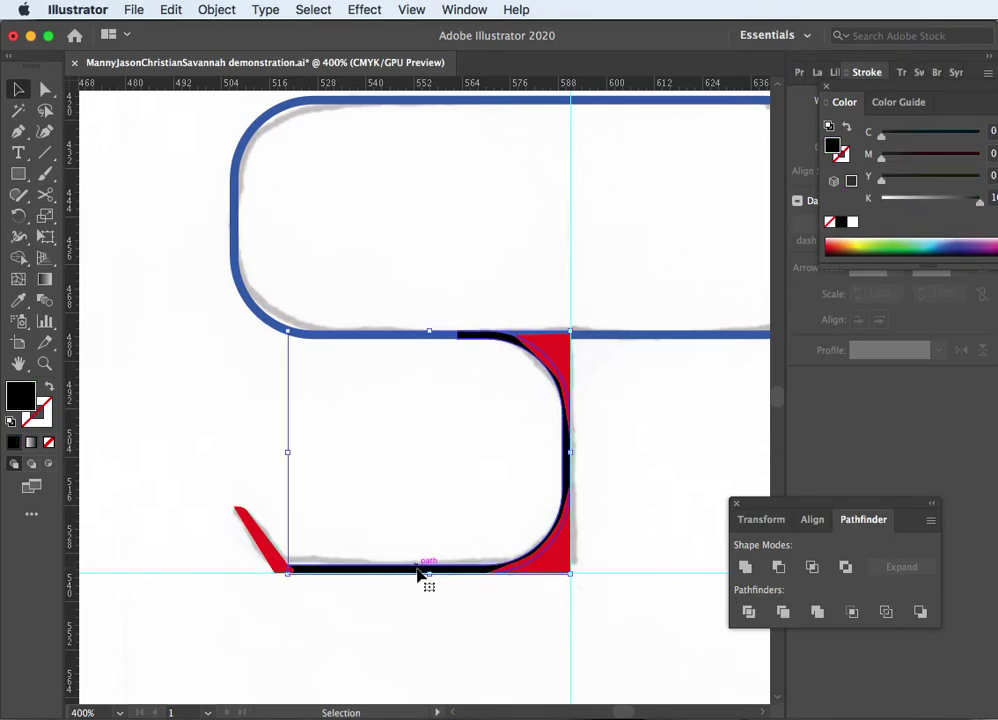
click(880, 242)
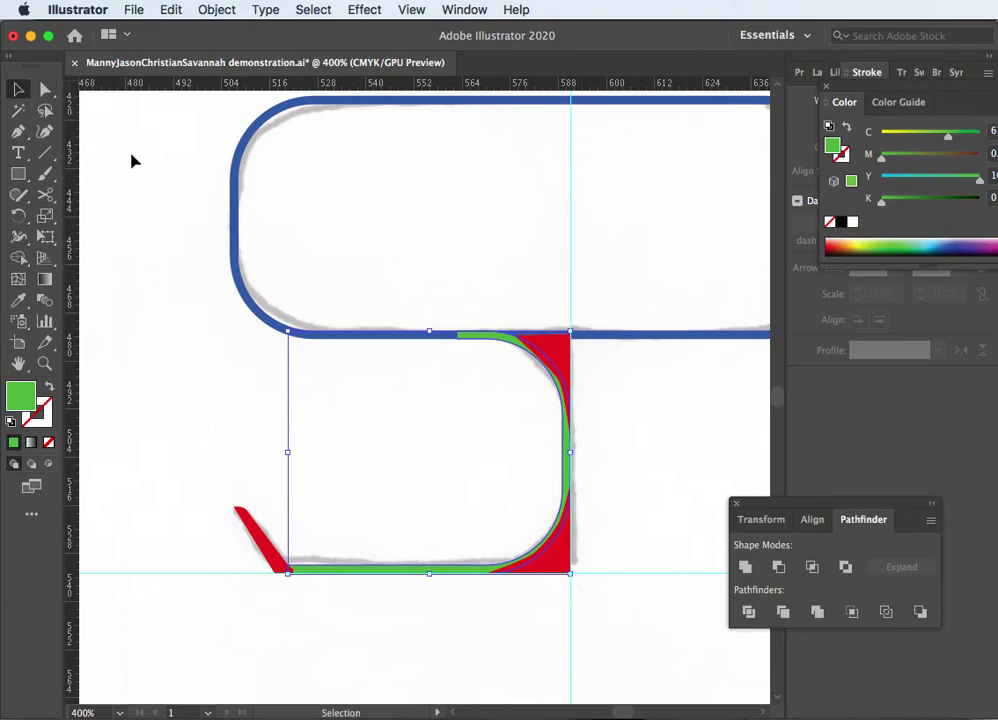
click(145, 178)
key(a)
key(ctrl+minus)
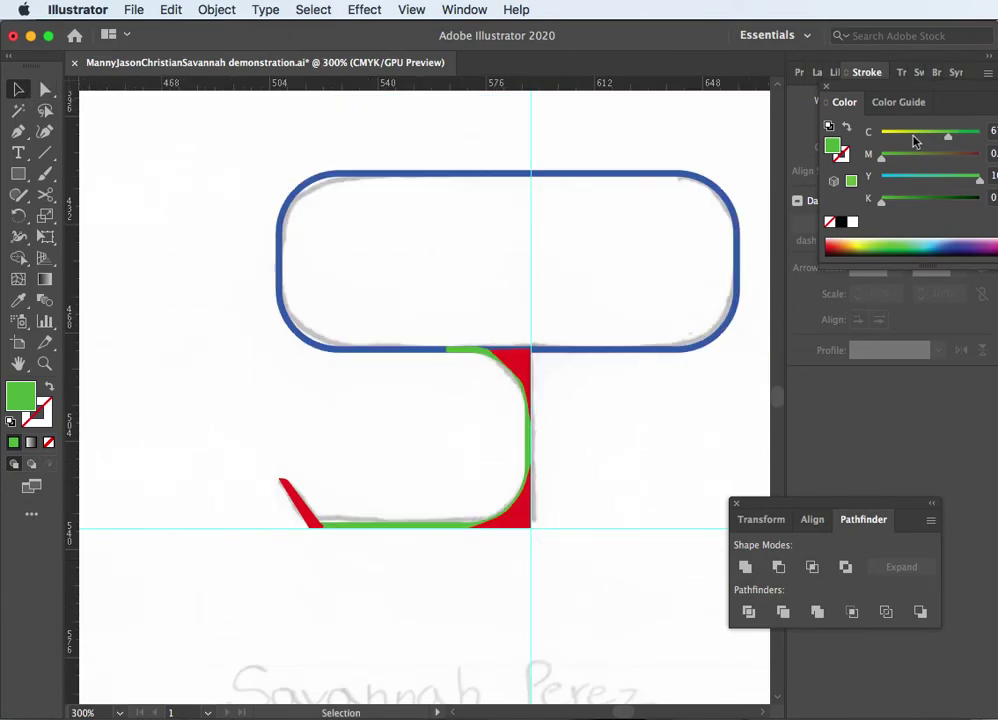
click(819, 75)
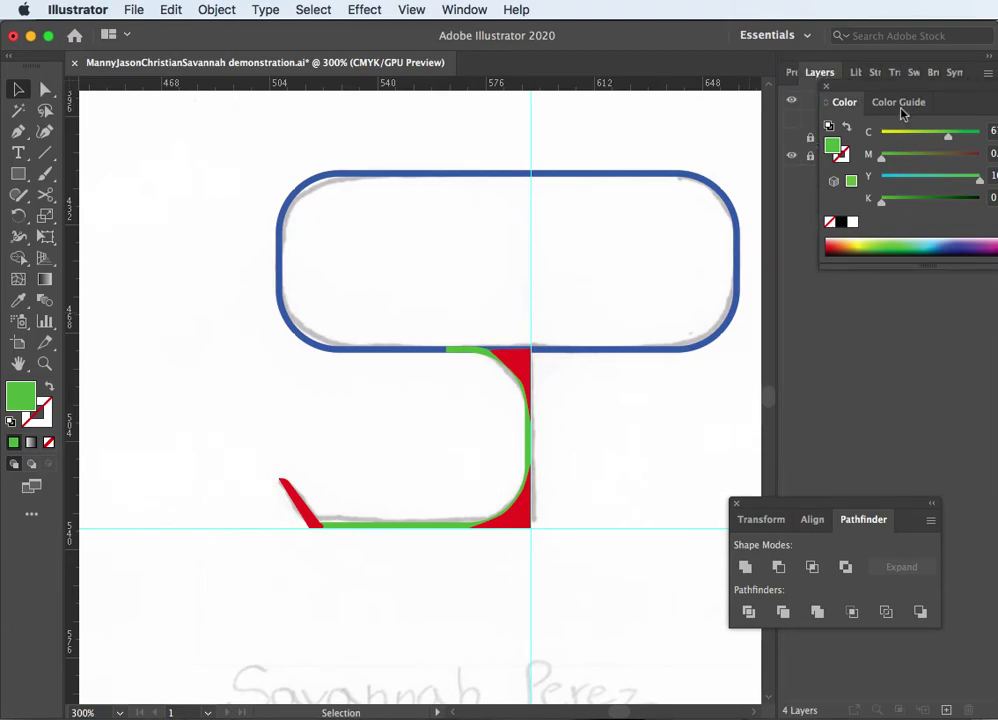
drag(947, 94, 890, 273)
click(791, 157)
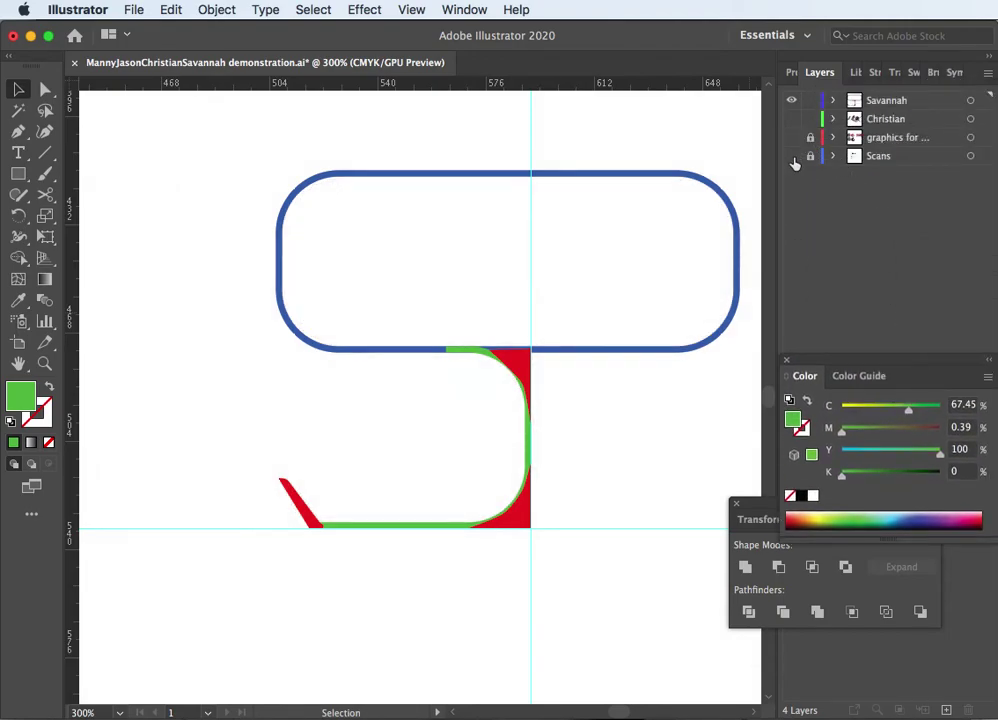
key(ctrl+semicolon)
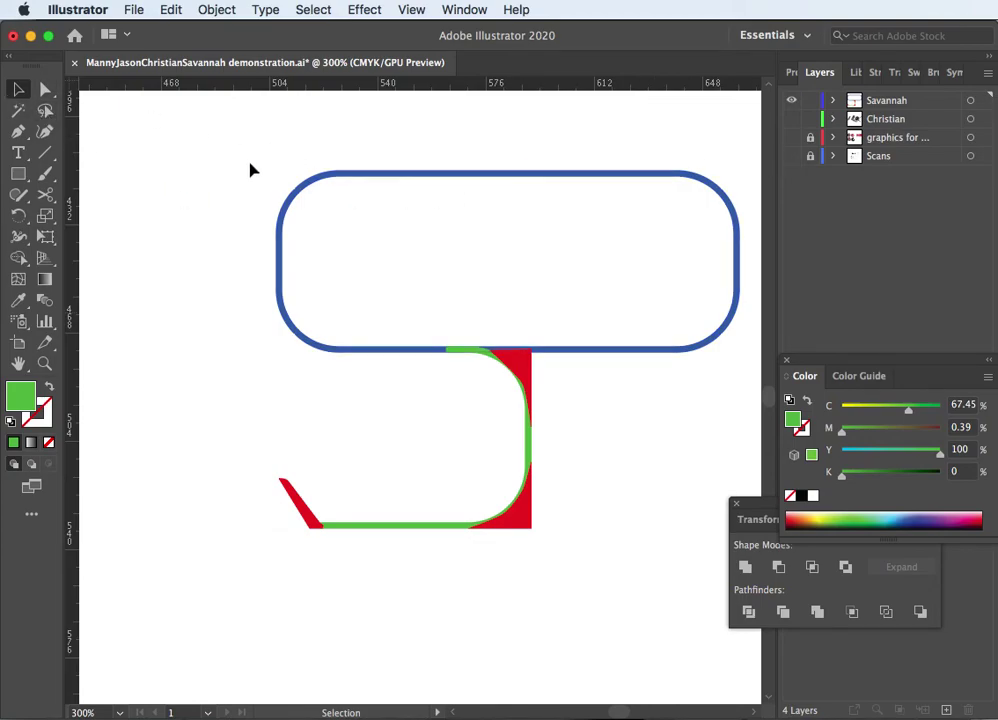
click(200, 151)
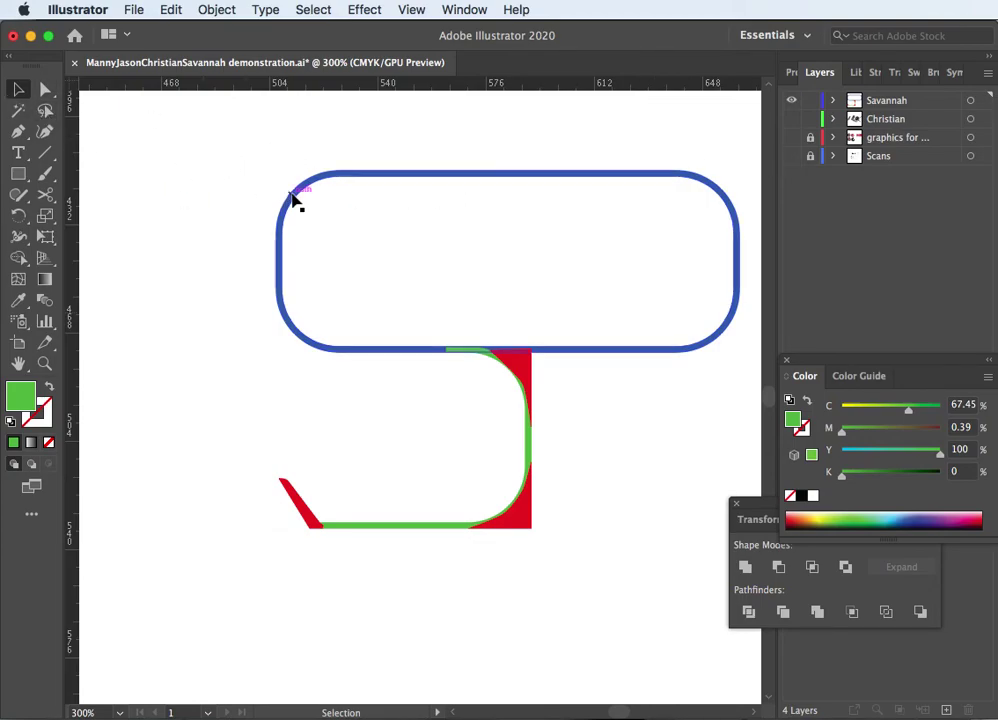
drag(290, 183, 200, 141)
drag(466, 350, 295, 350)
drag(528, 523, 585, 590)
drag(528, 408, 598, 382)
drag(316, 518, 290, 494)
key(a)
key(super+z)
key(super+z)
key(super+z)
key(super+z)
key(super+z)
key(v)
Select all blue, green and red pieces and unite them with Pathfinder into one shape
drag(207, 170, 586, 590)
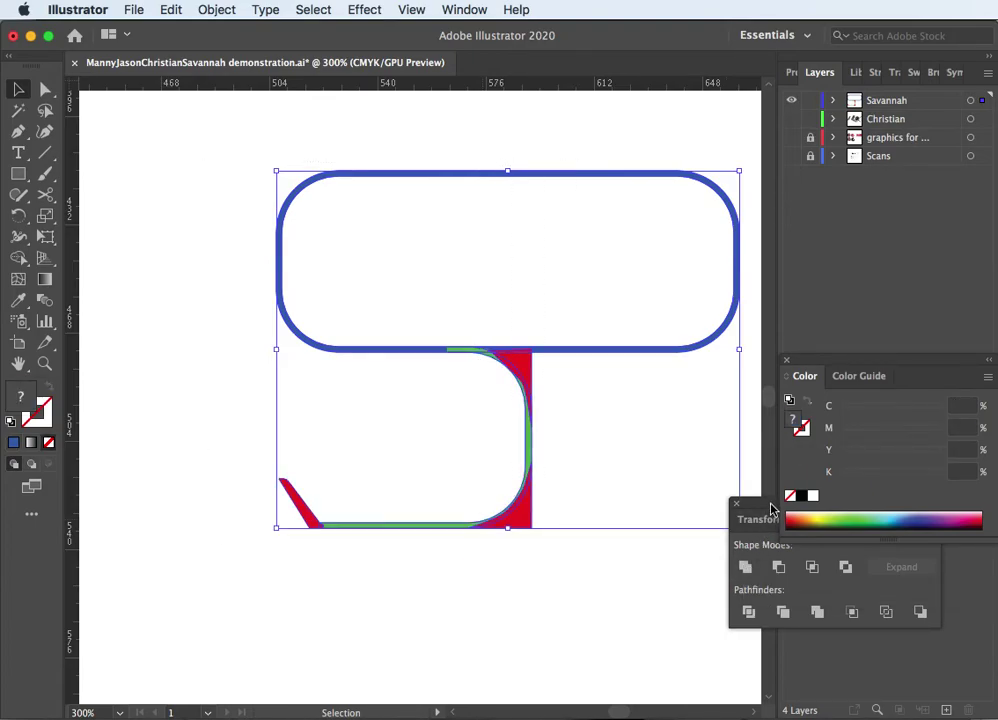
drag(771, 510, 423, 210)
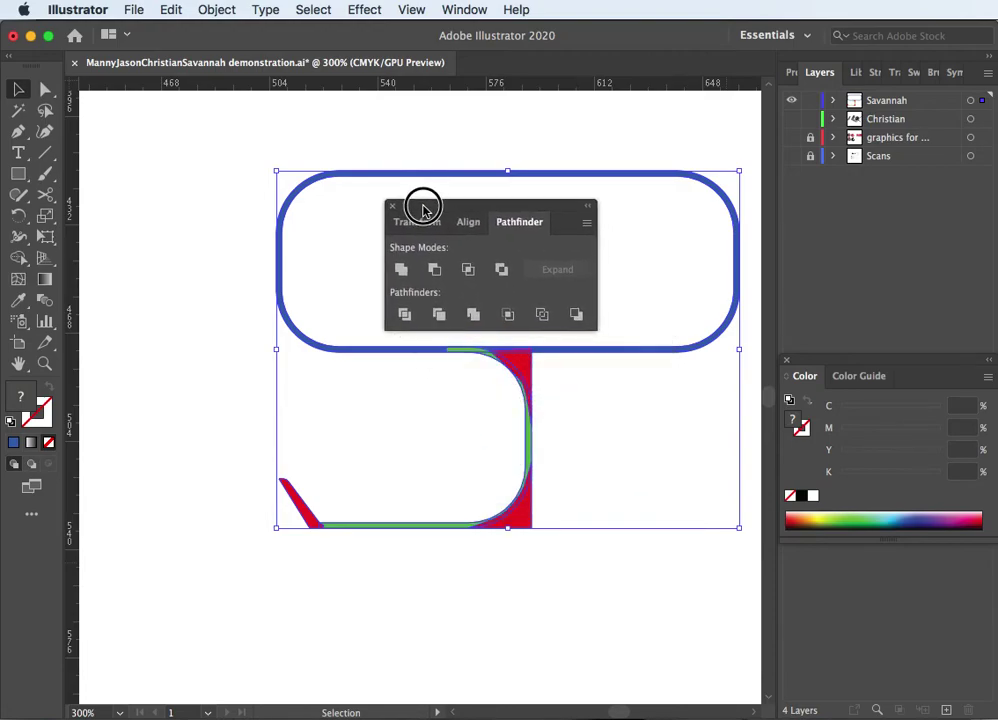
click(397, 269)
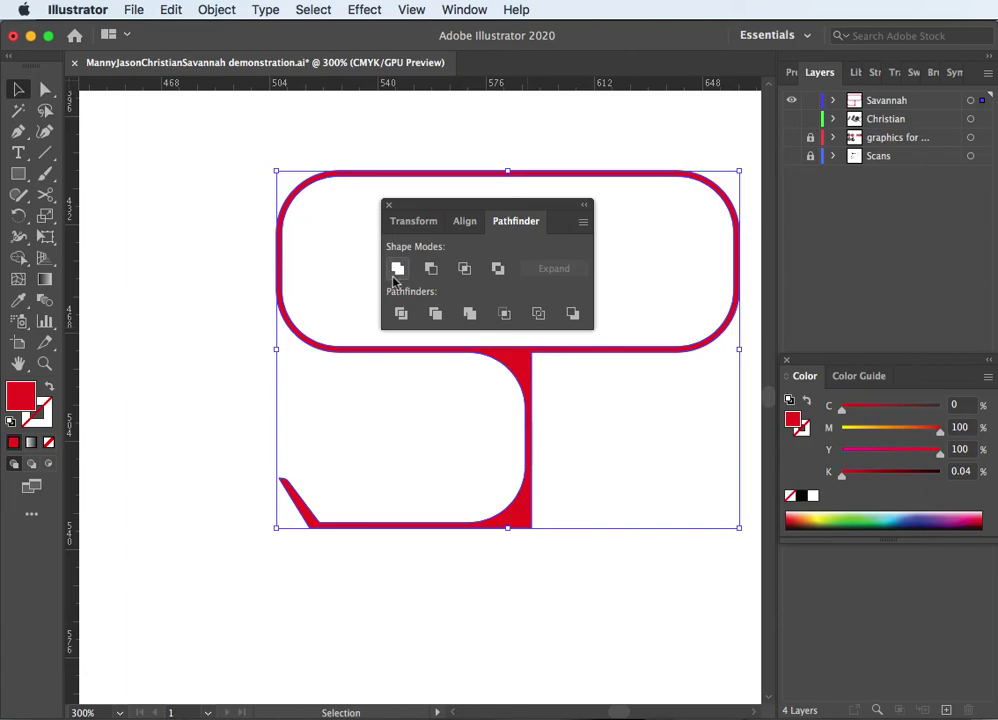
drag(536, 206, 879, 586)
click(566, 408)
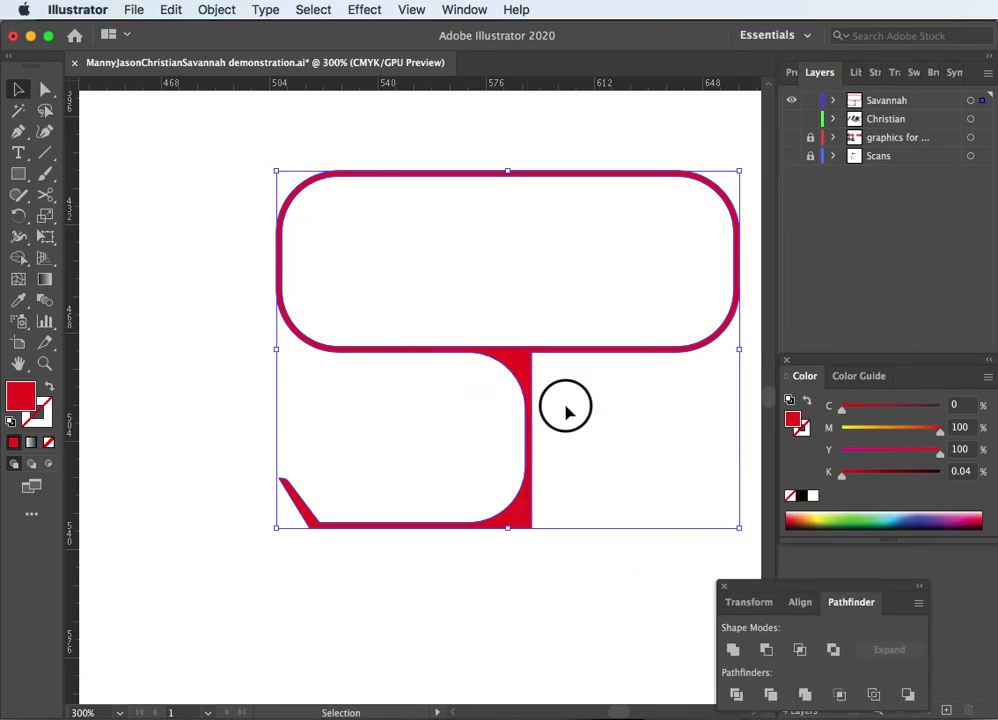
Reselect the united S and inspect its anchor points, zooming in and back out to 200%
click(517, 368)
key(a)
key(super+equal)
key(v)
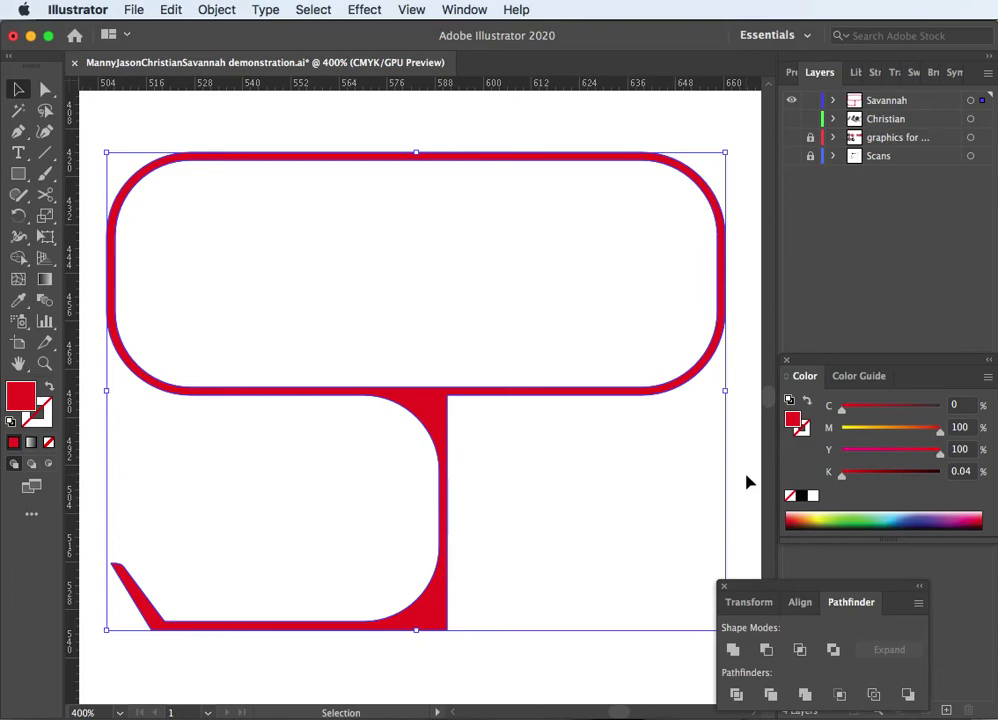
key(a)
key(super+minus)
key(super+minus)
key(v)
click(278, 388)
Option-drag a copy of the S below-right and recolour the original S blue
drag(278, 388, 511, 651)
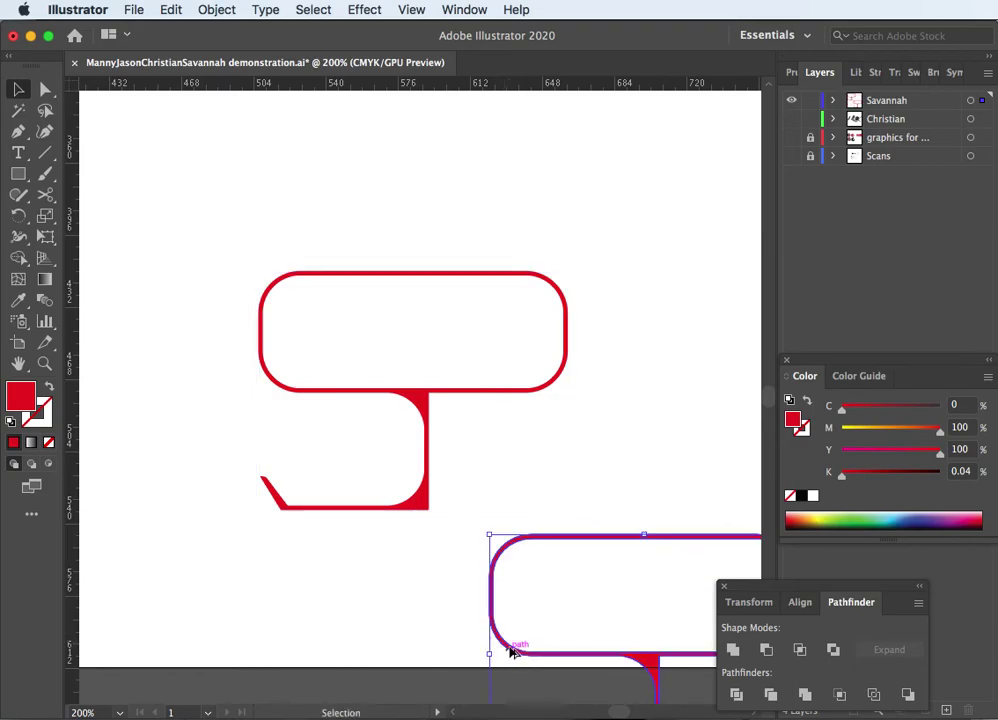
click(459, 386)
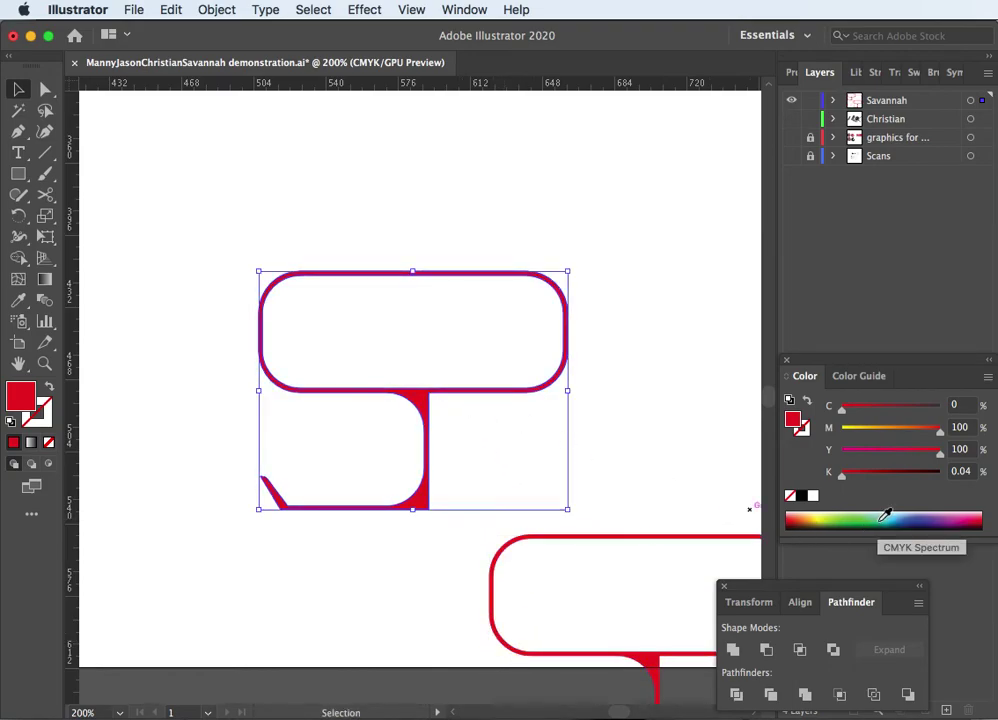
drag(888, 515, 932, 511)
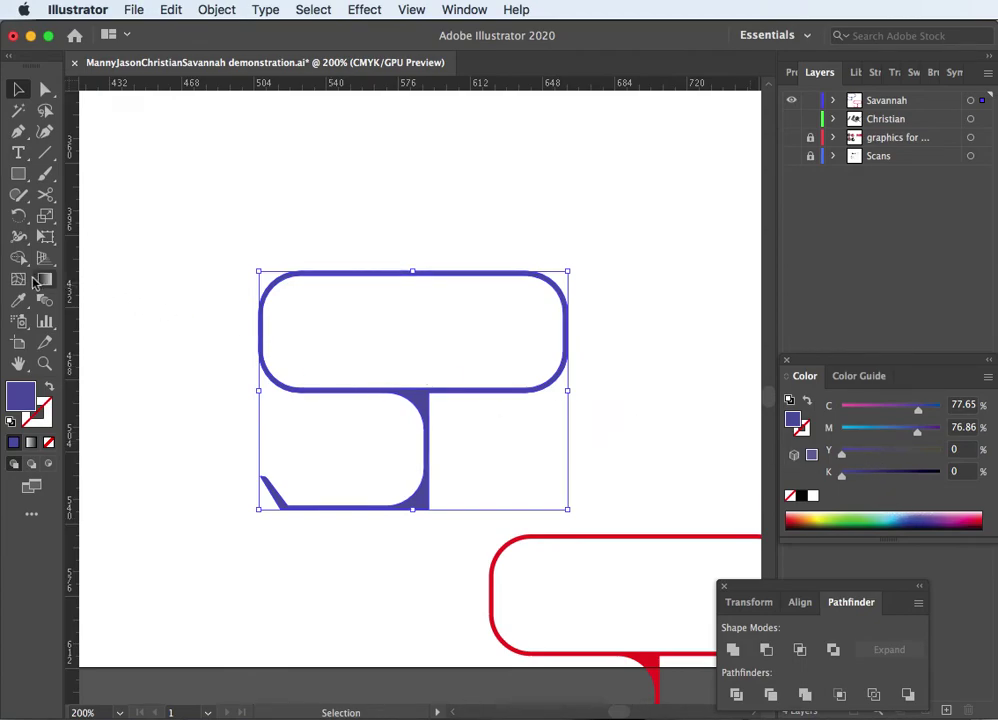
Try a diagonal light-to-dark gradient on the original S, then revert it to solid blue
click(44, 284)
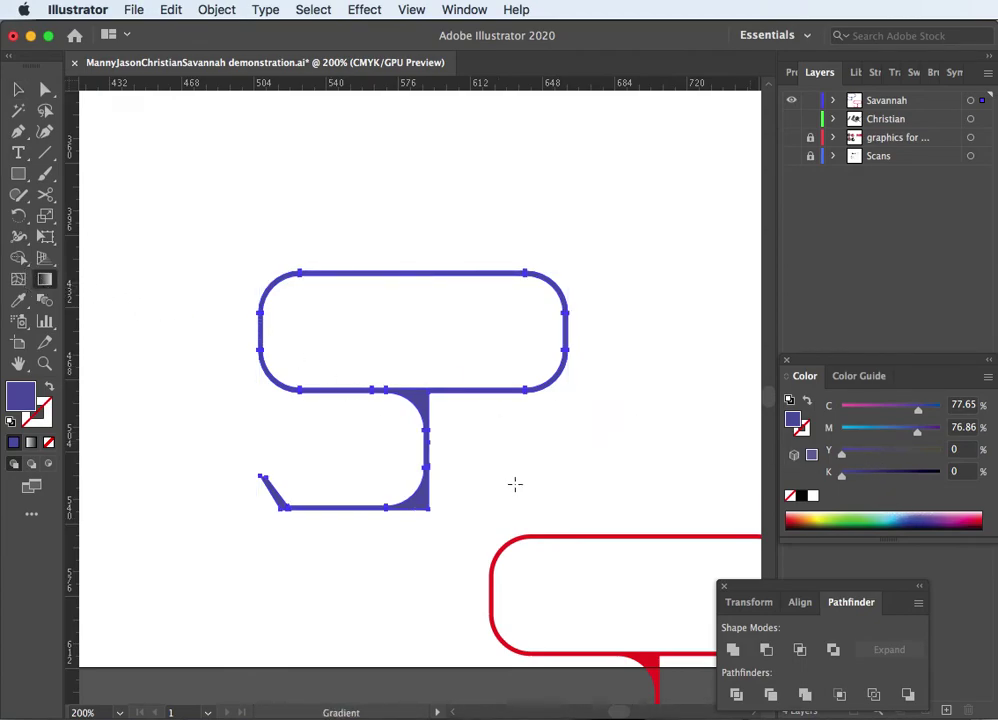
click(449, 12)
click(512, 441)
click(759, 668)
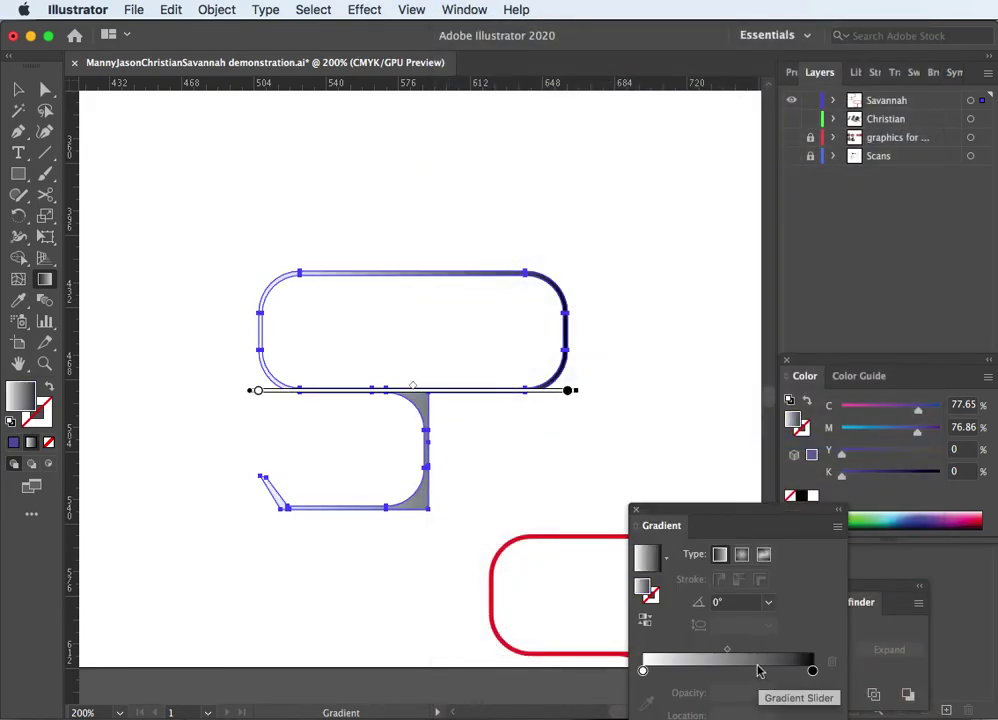
mouse_move(526, 347)
mouse_down()
mouse_move(403, 227)
mouse_move(434, 289)
mouse_up()
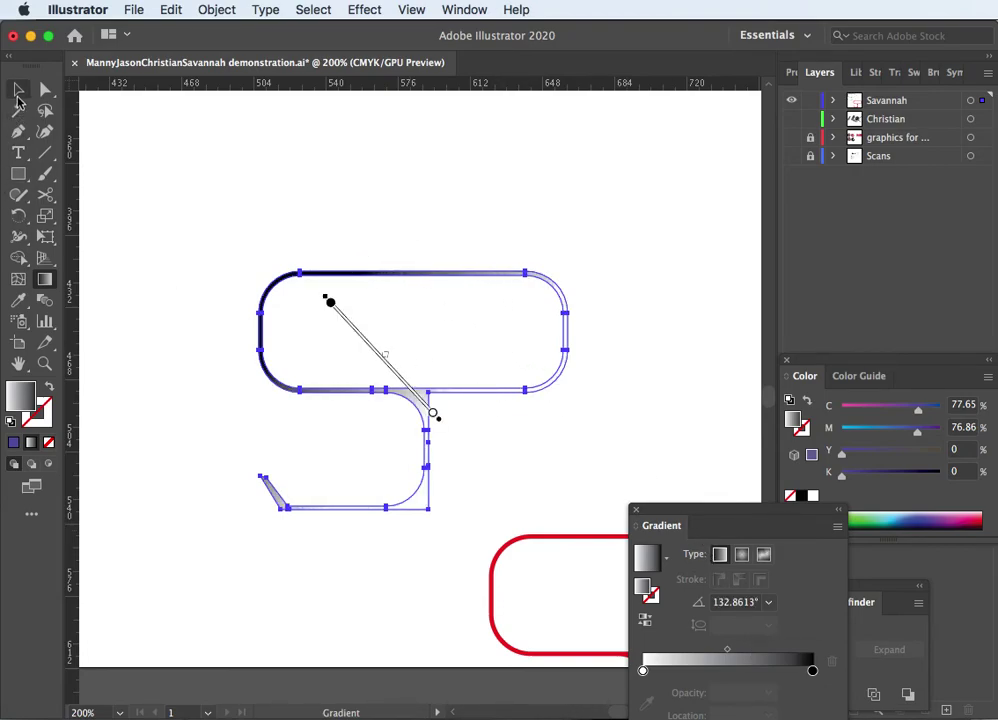
click(18, 90)
click(189, 178)
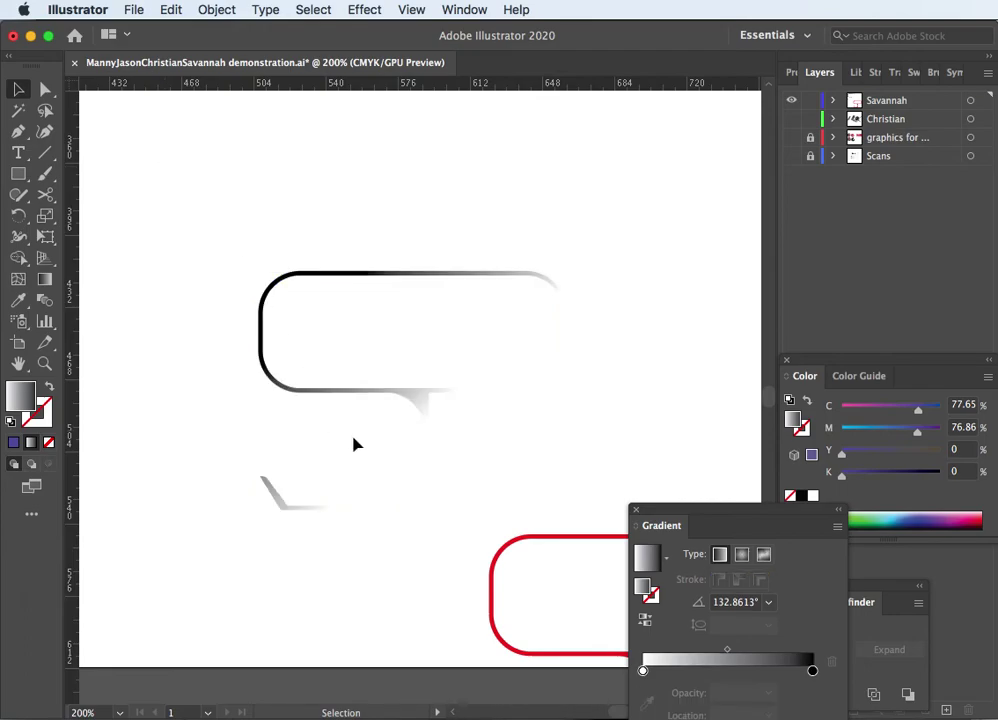
click(410, 400)
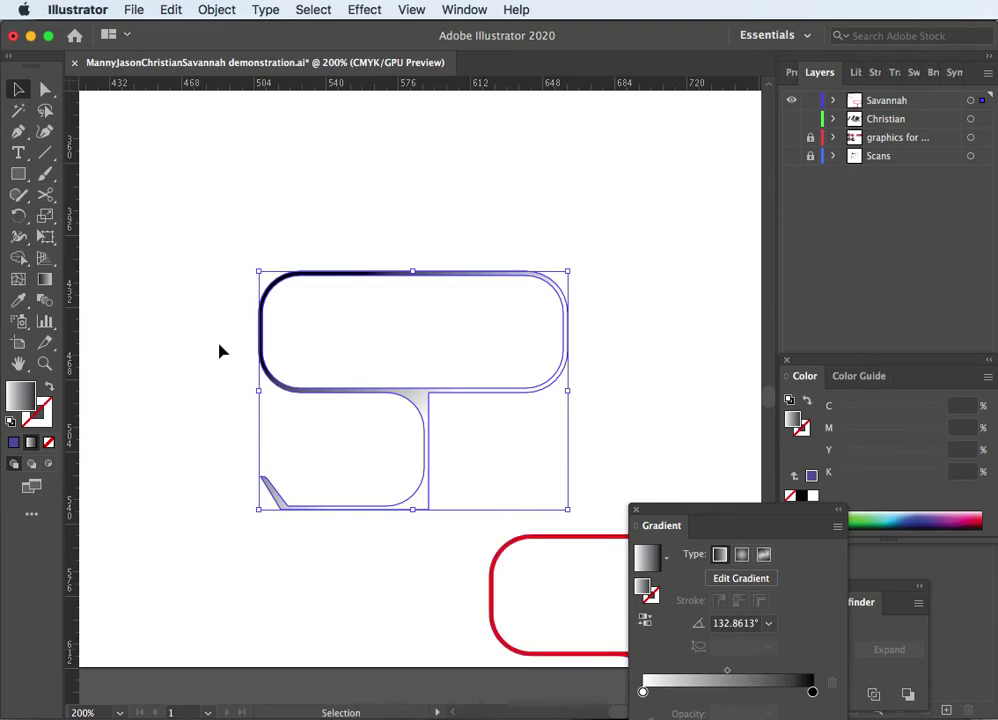
click(906, 515)
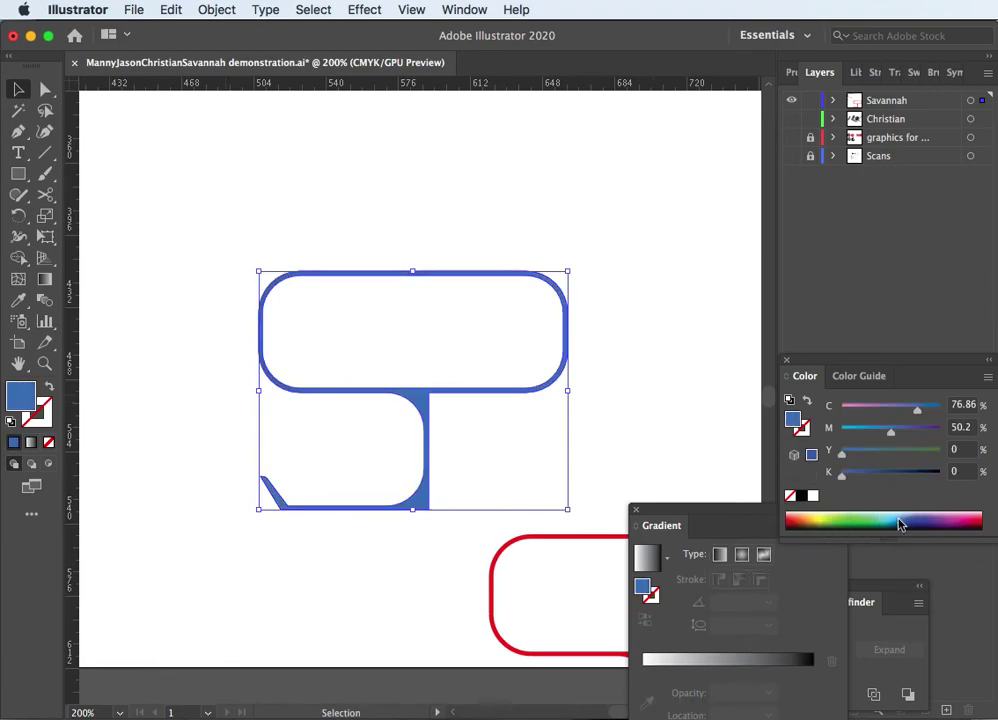
click(364, 10)
Open 3D Extrude & Bevel for the blue S and expand its lighting options
mouse_move(390, 122)
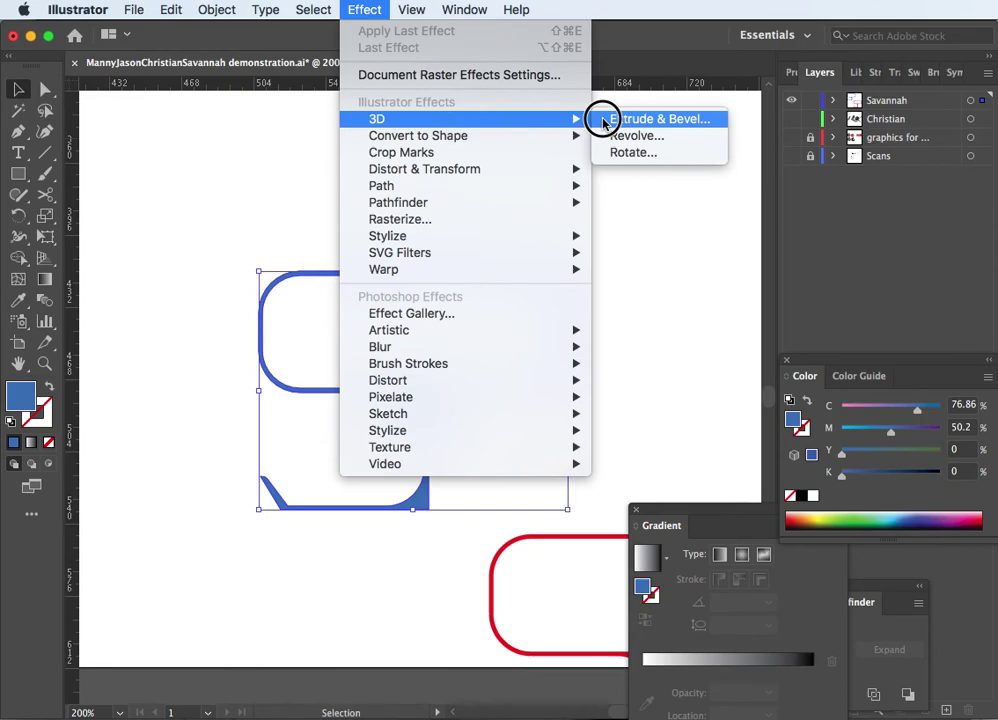
click(603, 121)
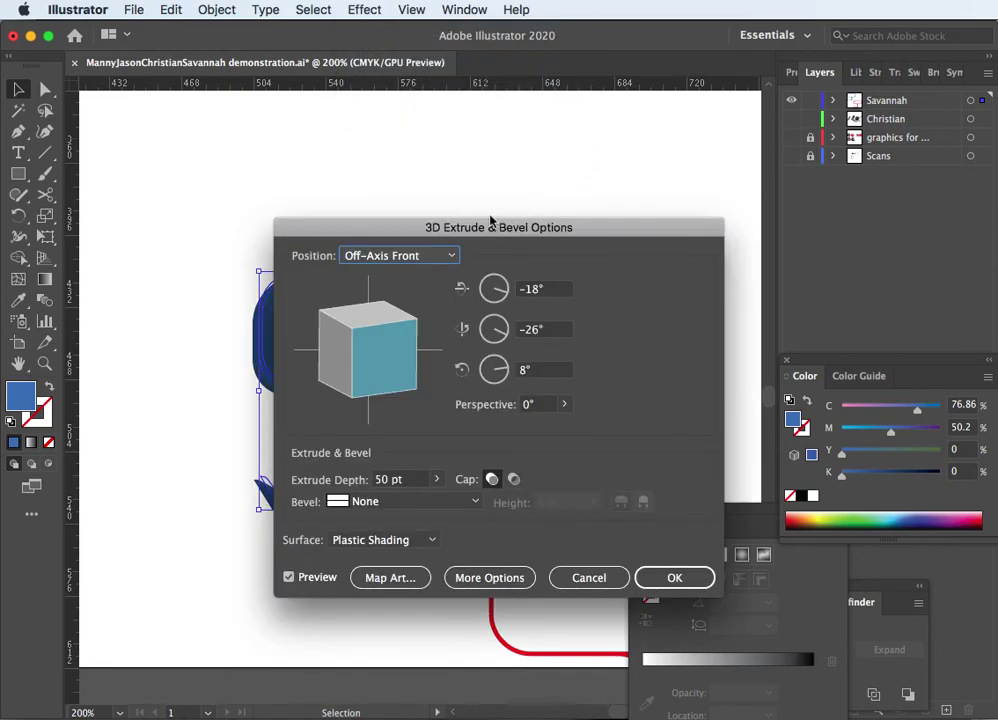
drag(490, 220, 757, 140)
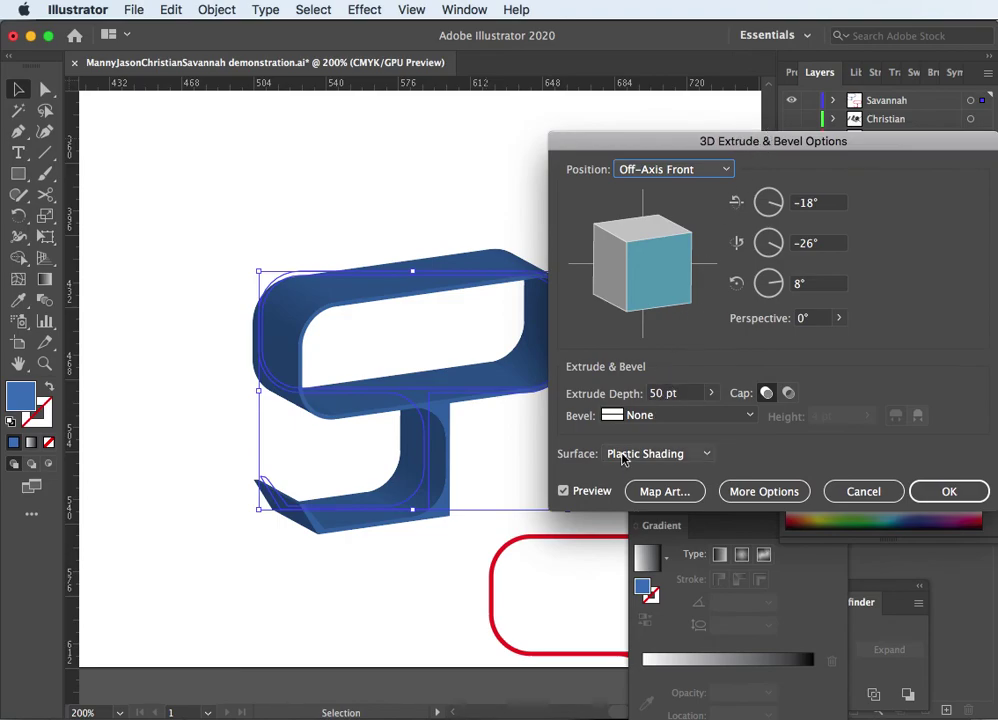
click(748, 491)
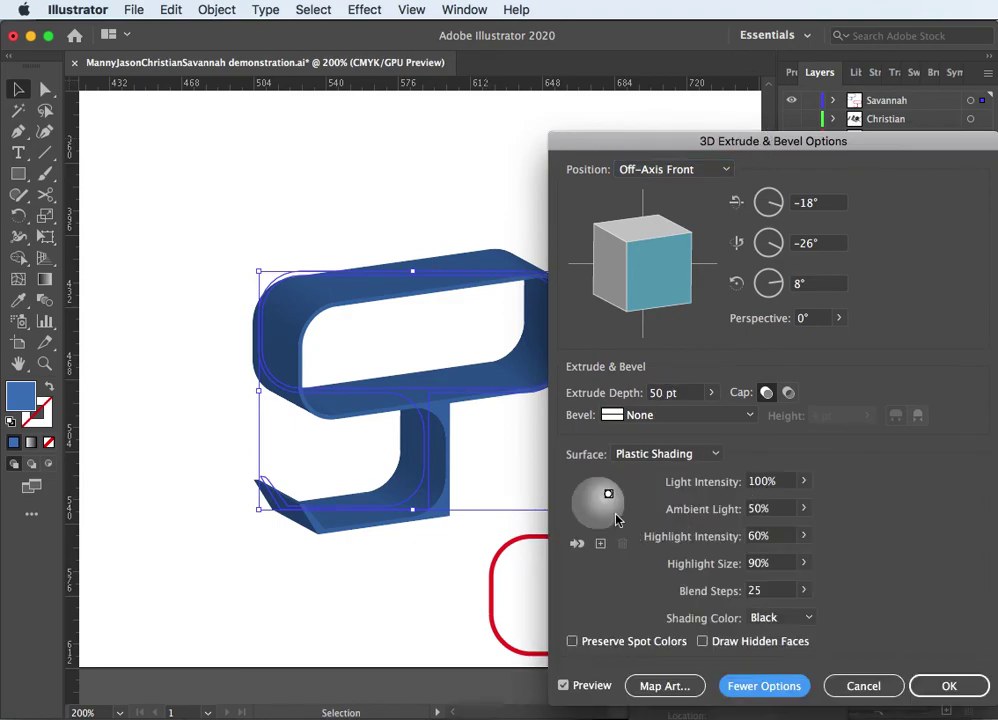
Add two new lights toward the upper right and apply the 50 pt plastic-shaded extrusion
click(601, 544)
mouse_move(598, 500)
mouse_down()
mouse_move(621, 463)
mouse_move(617, 509)
mouse_move(590, 463)
mouse_move(594, 478)
mouse_up()
click(601, 544)
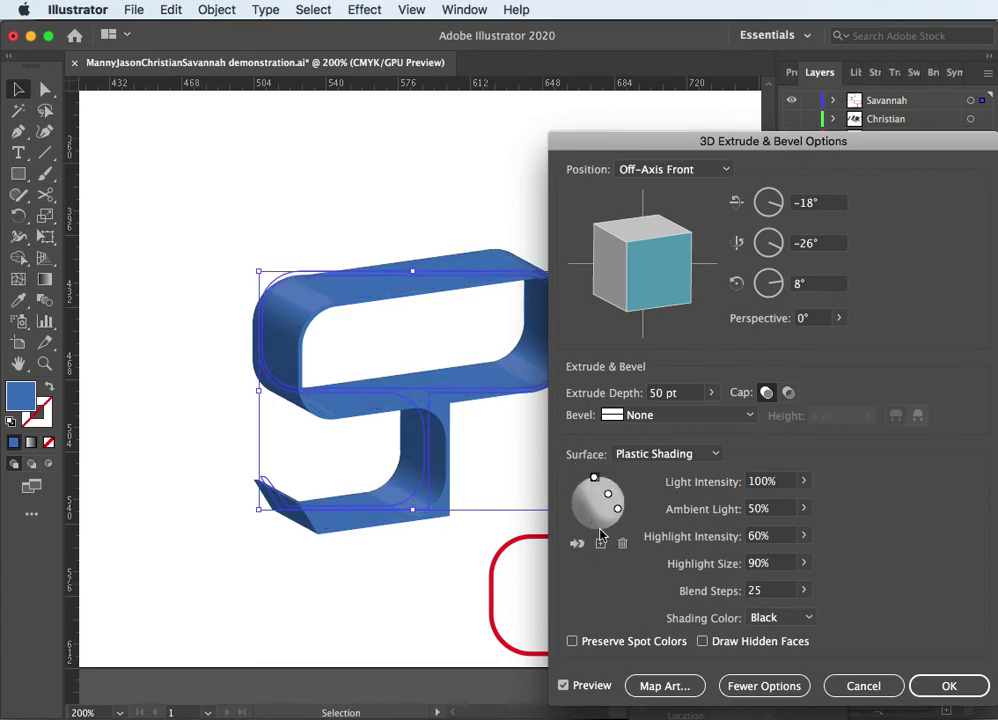
drag(607, 493, 607, 480)
click(617, 508)
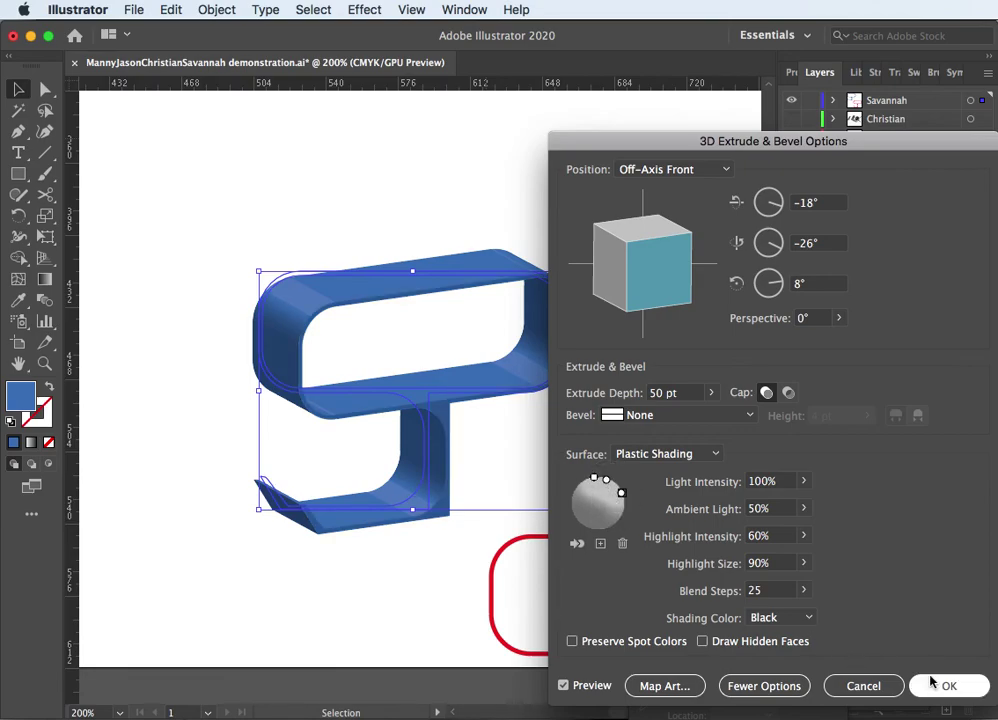
click(945, 685)
click(641, 432)
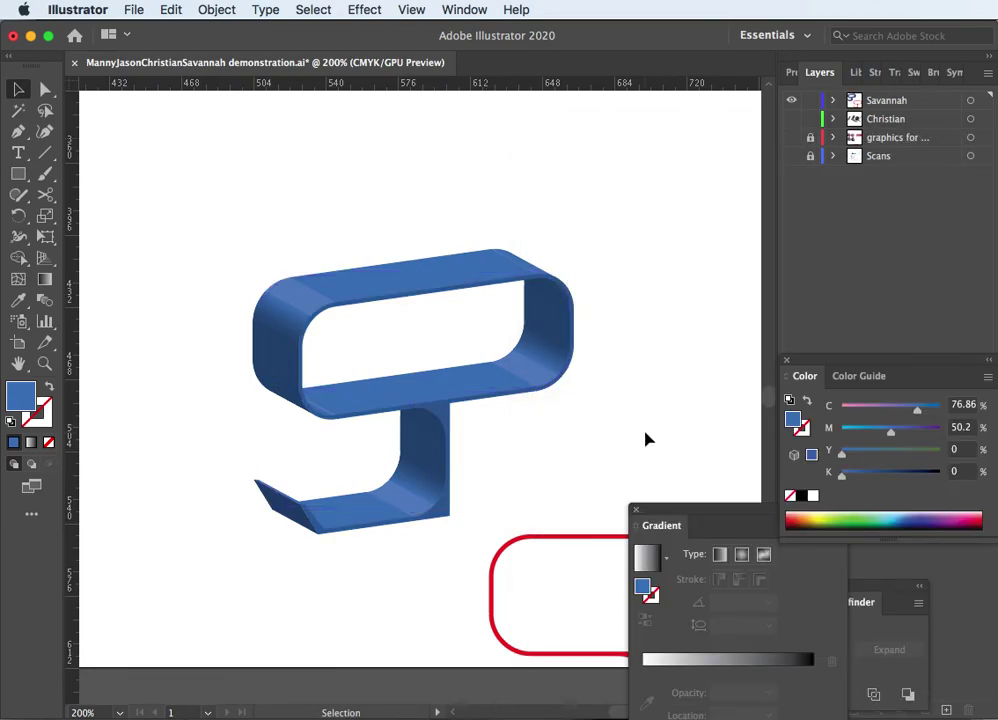
key(space)
Delete the blue 3D S and move the red S up and left into its place
drag(651, 437, 578, 369)
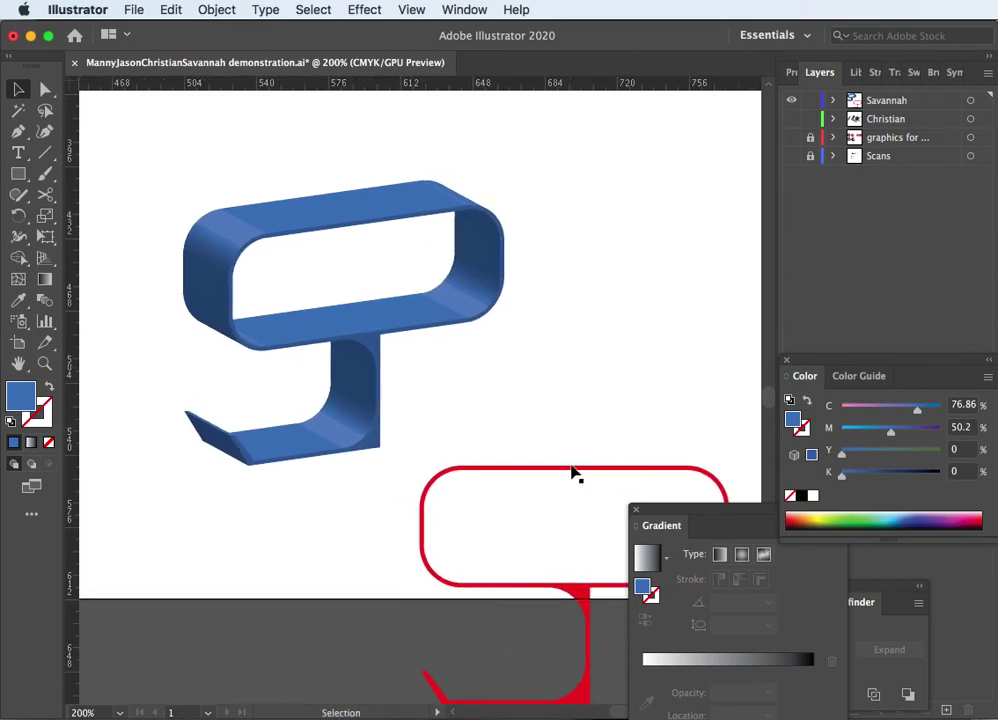
drag(575, 472, 591, 291)
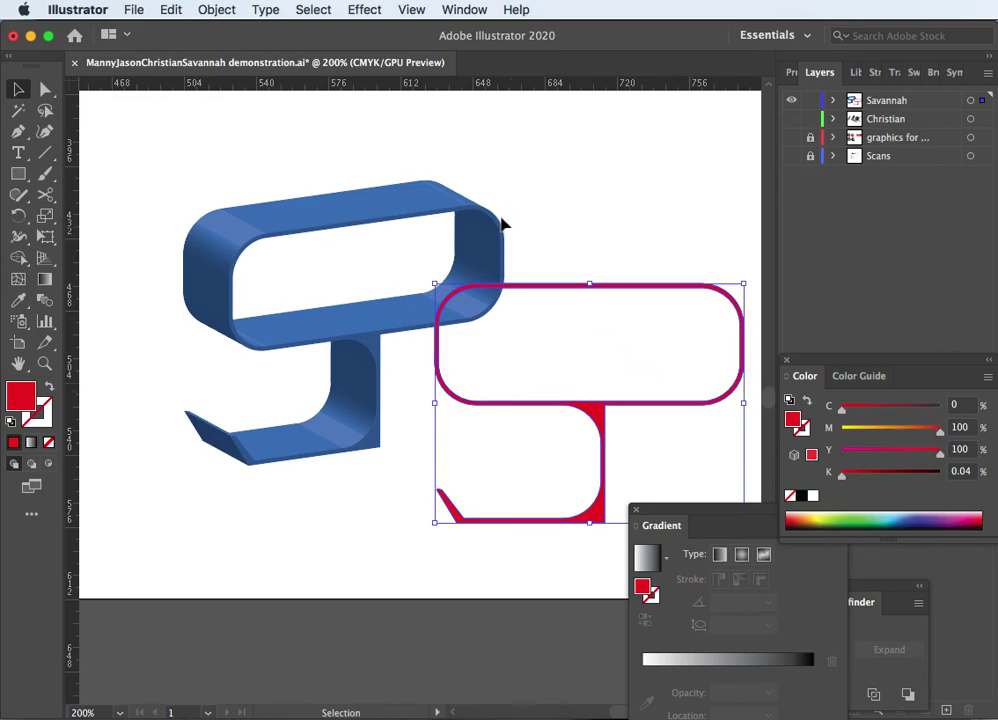
click(413, 207)
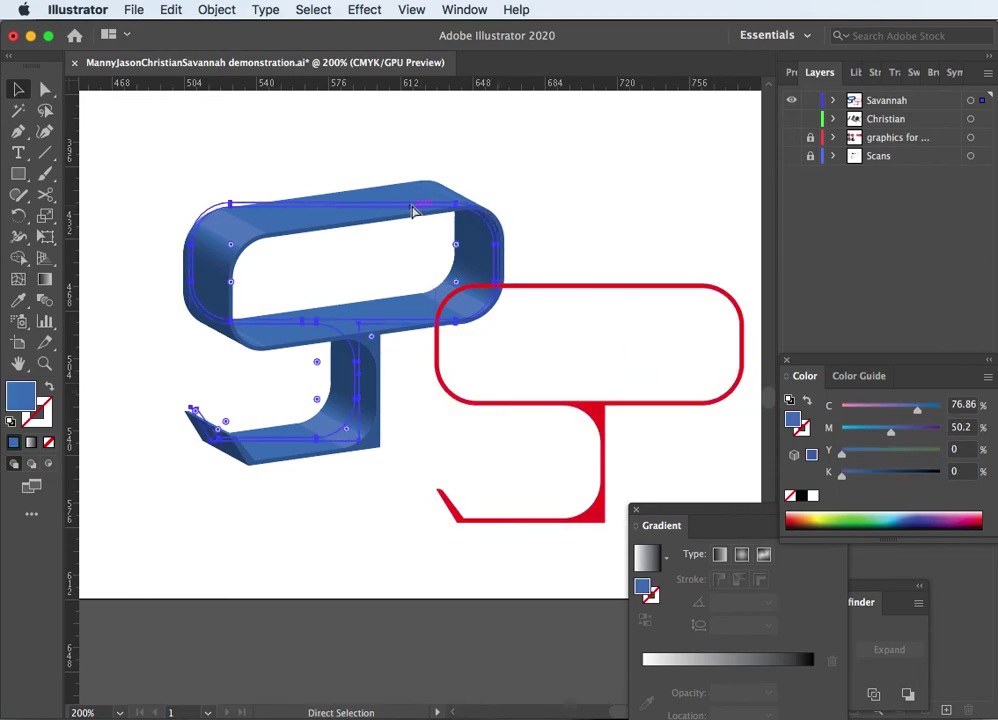
key(Delete)
drag(505, 281, 361, 203)
Hide all panels with Tab and the rulers with Cmd+R
key(Tab)
key(a)
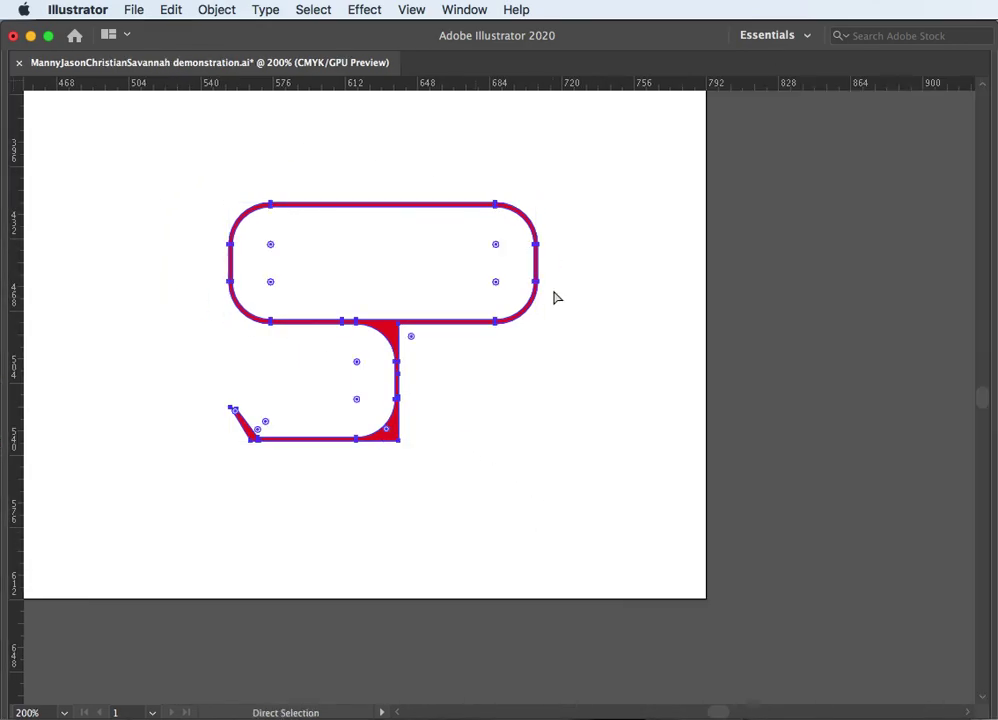
key(super+r)
key(v)
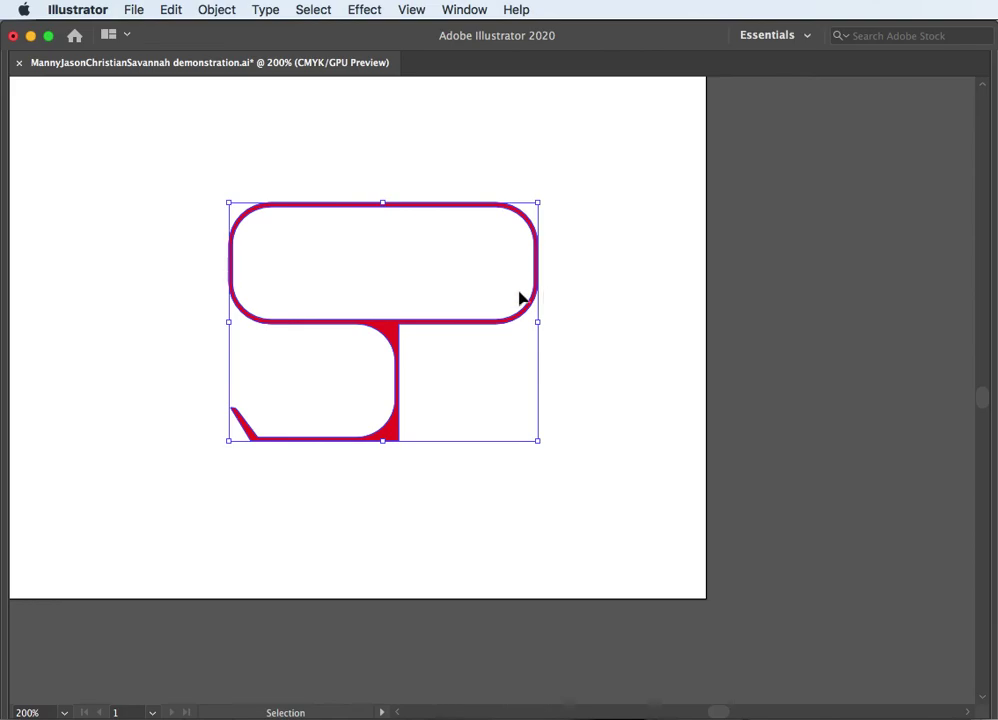